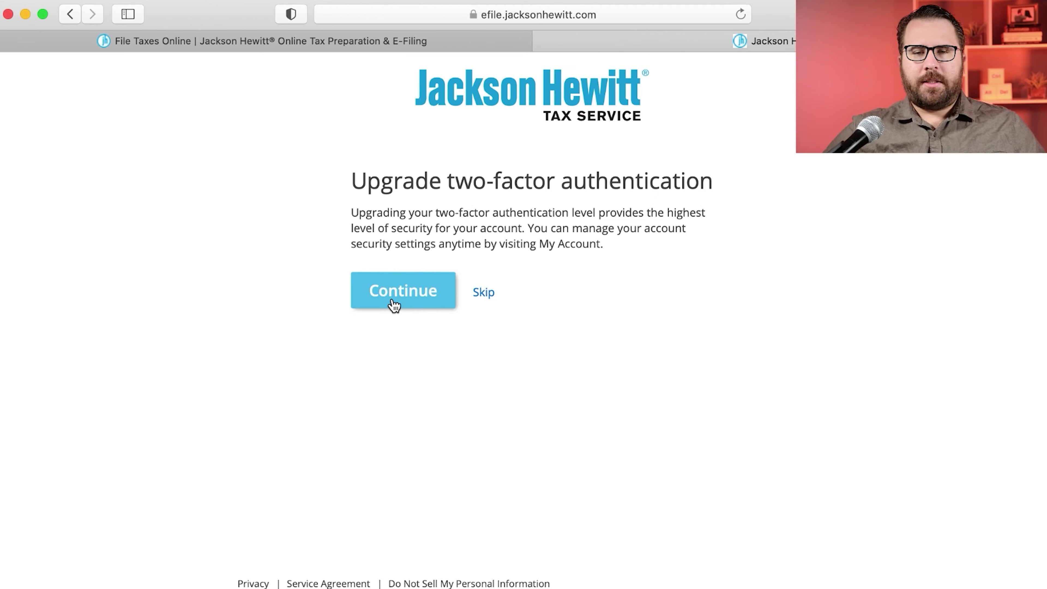
# Step: Skip the two-factor authentication upgrade
pyautogui.click(482, 294)
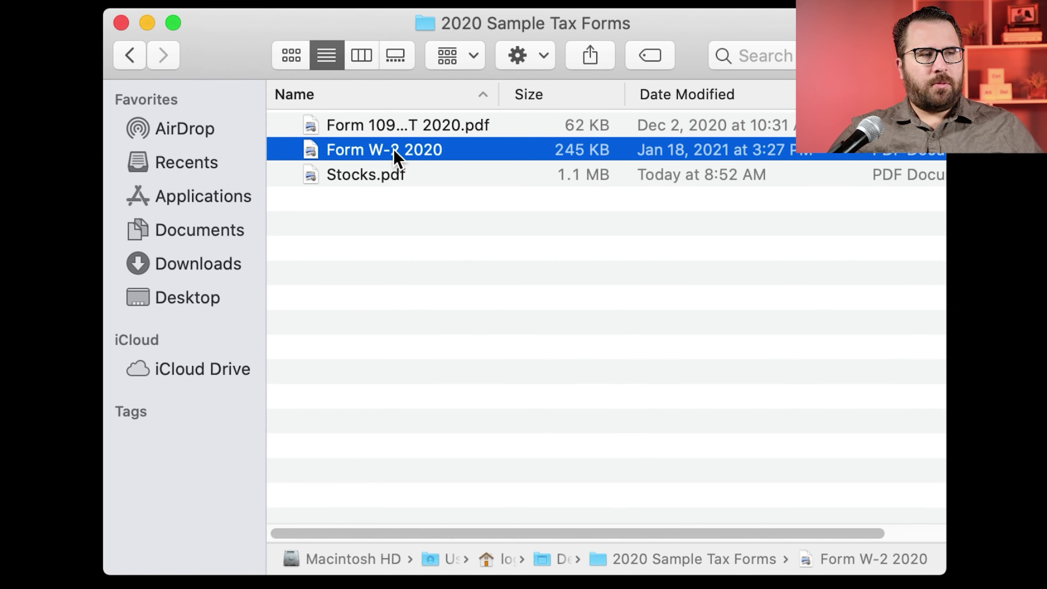
# Step: Open Form W-2 2020 from the 2020 Sample Tax Forms folder in Preview
pyautogui.doubleClick(394, 156)
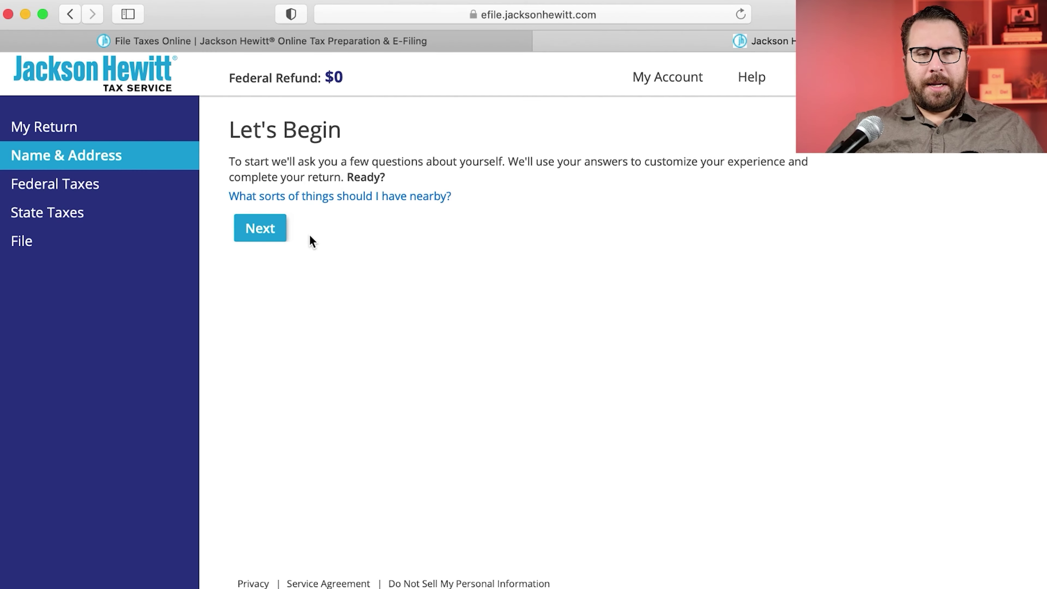
# Step: Begin the personal information questions and look over the available filing statuses
pyautogui.click(273, 231)
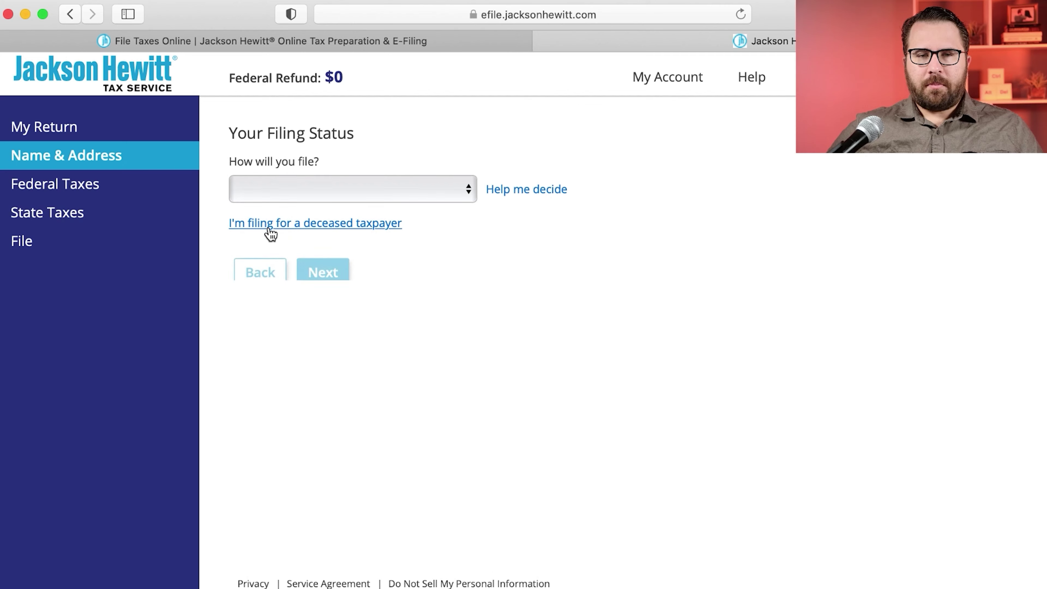
pyautogui.click(289, 196)
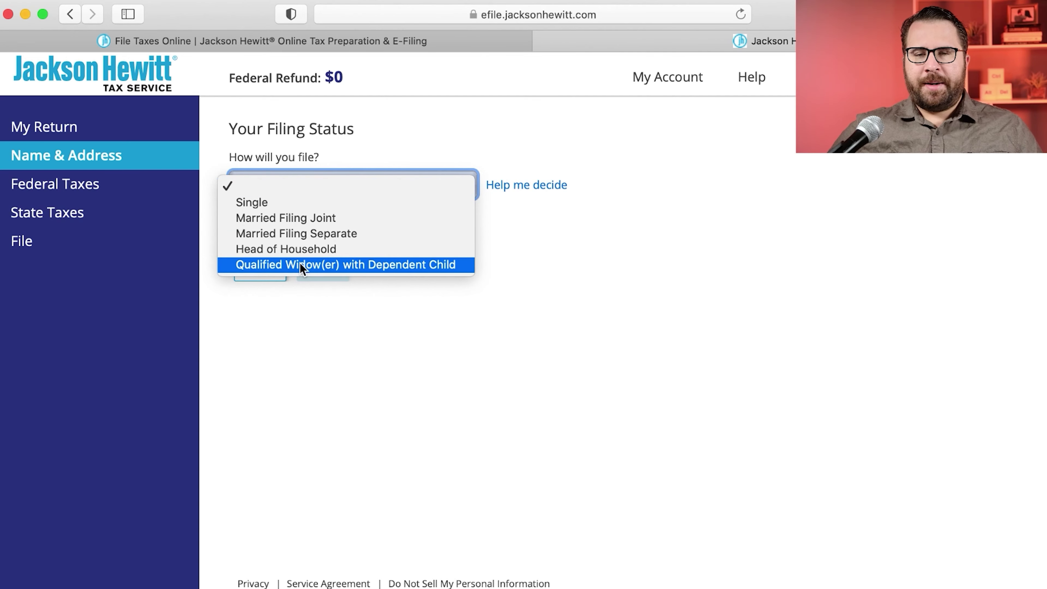
pyautogui.click(596, 261)
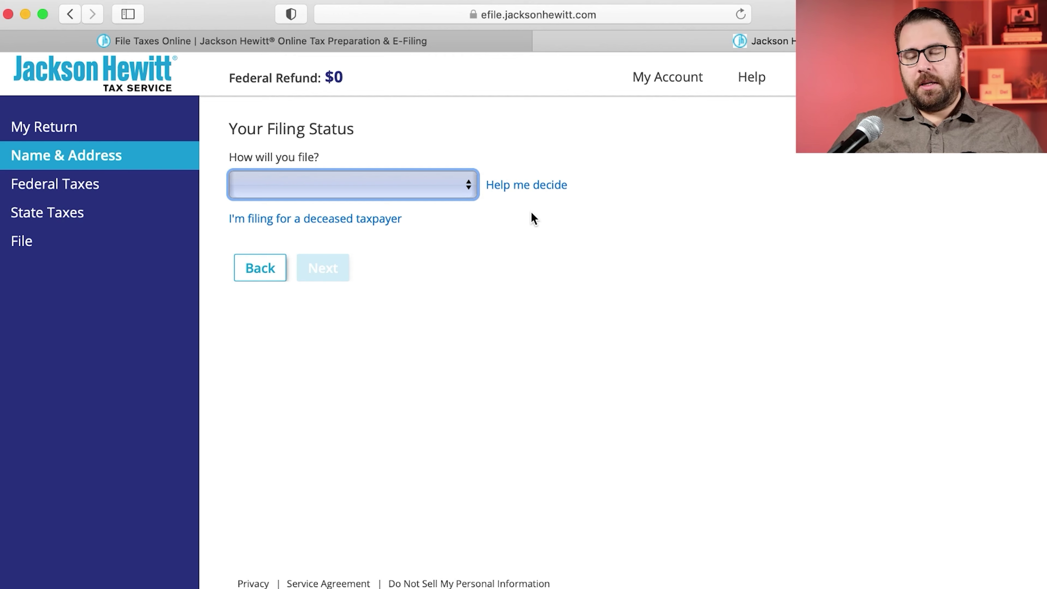
pyautogui.click(388, 190)
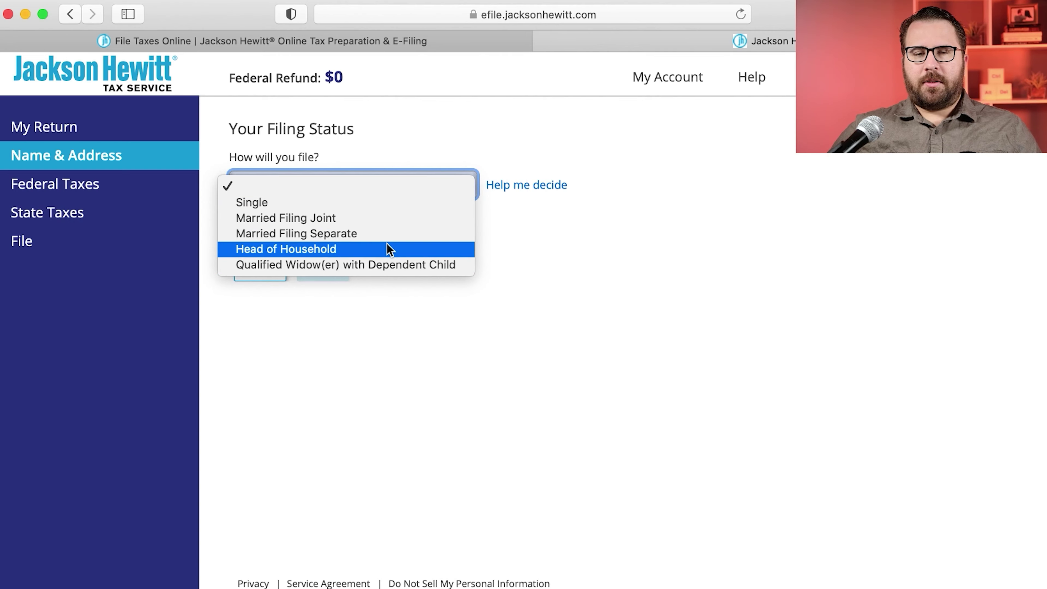
pyautogui.click(654, 227)
# Step: Answer No, No, No, Yes in Help me decide and accept Head of Household
pyautogui.click(510, 187)
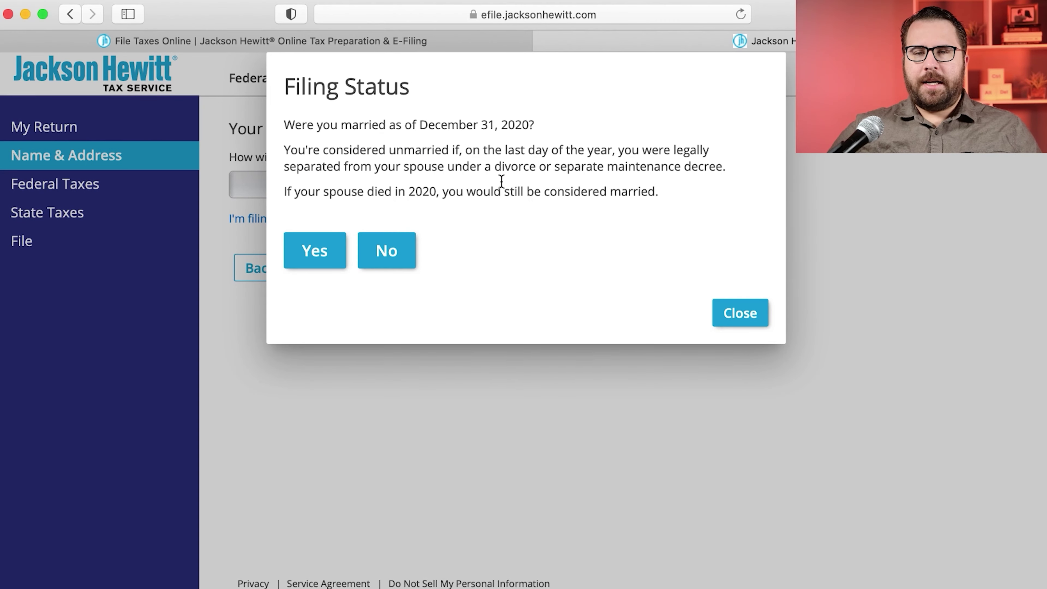
pyautogui.click(390, 252)
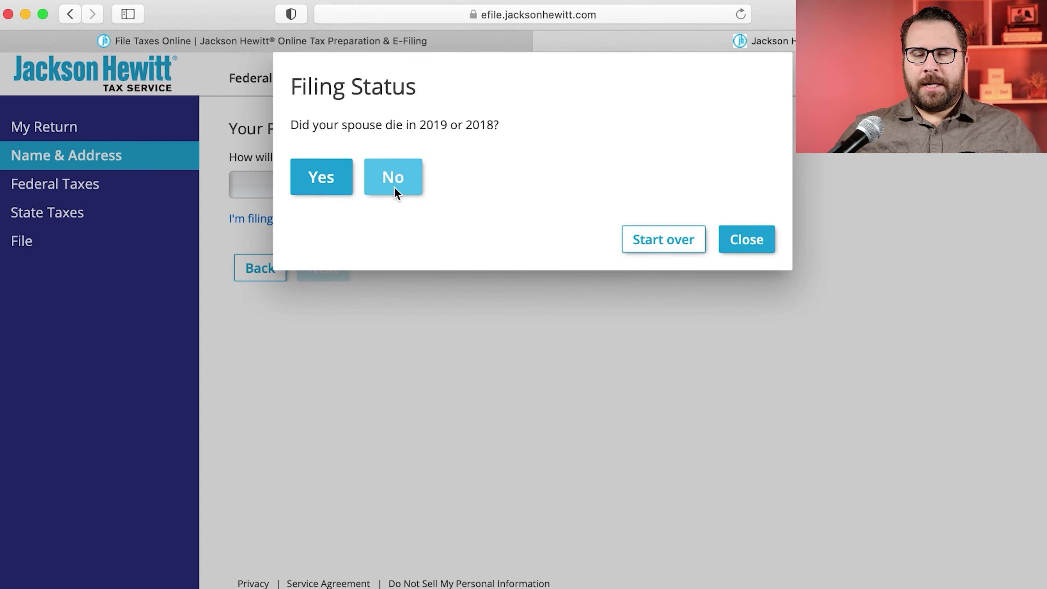
pyautogui.click(394, 185)
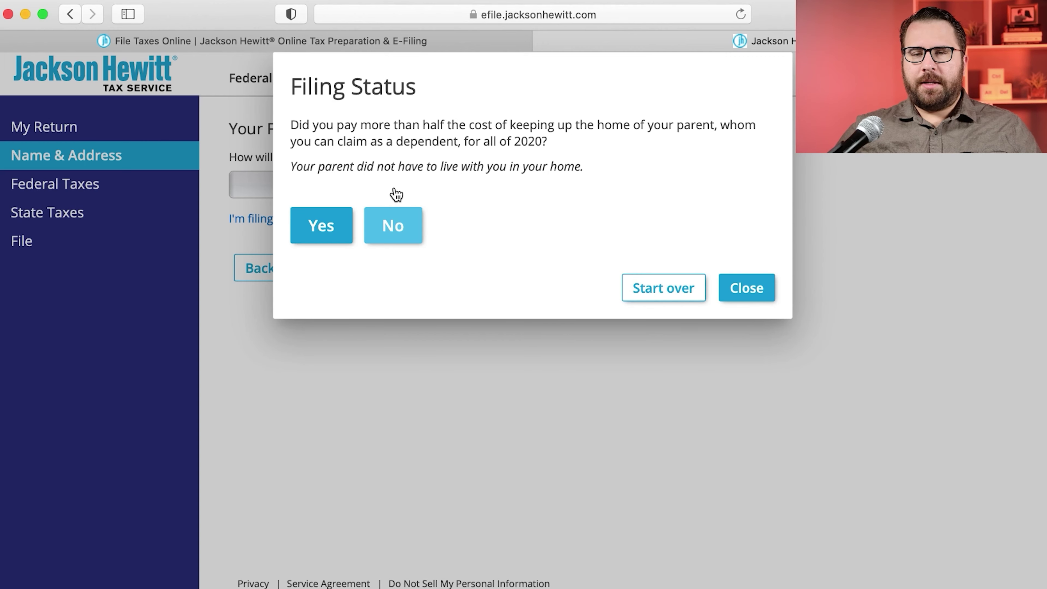
pyautogui.click(406, 232)
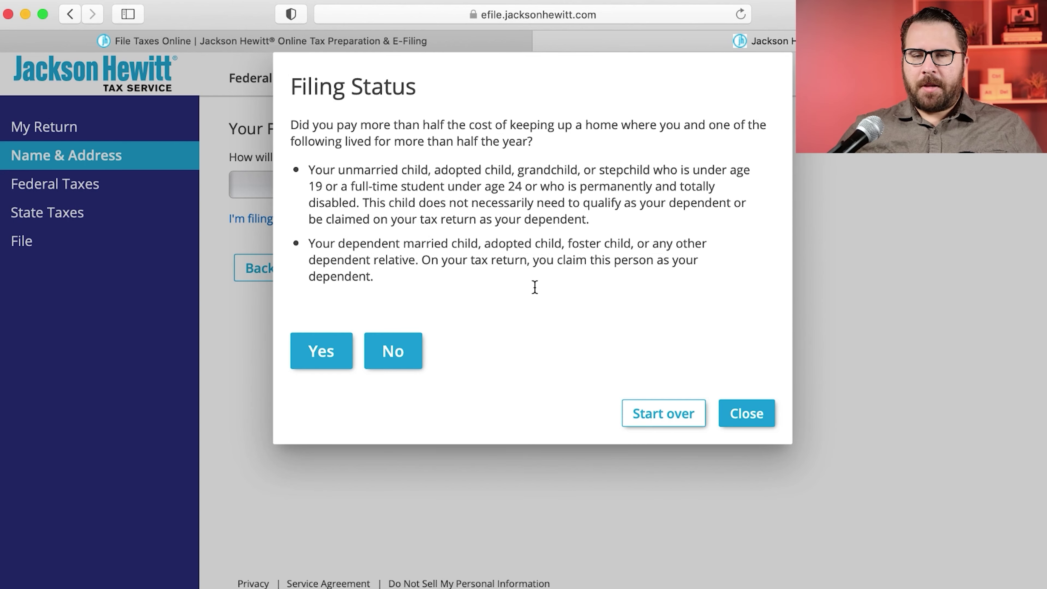
pyautogui.click(307, 357)
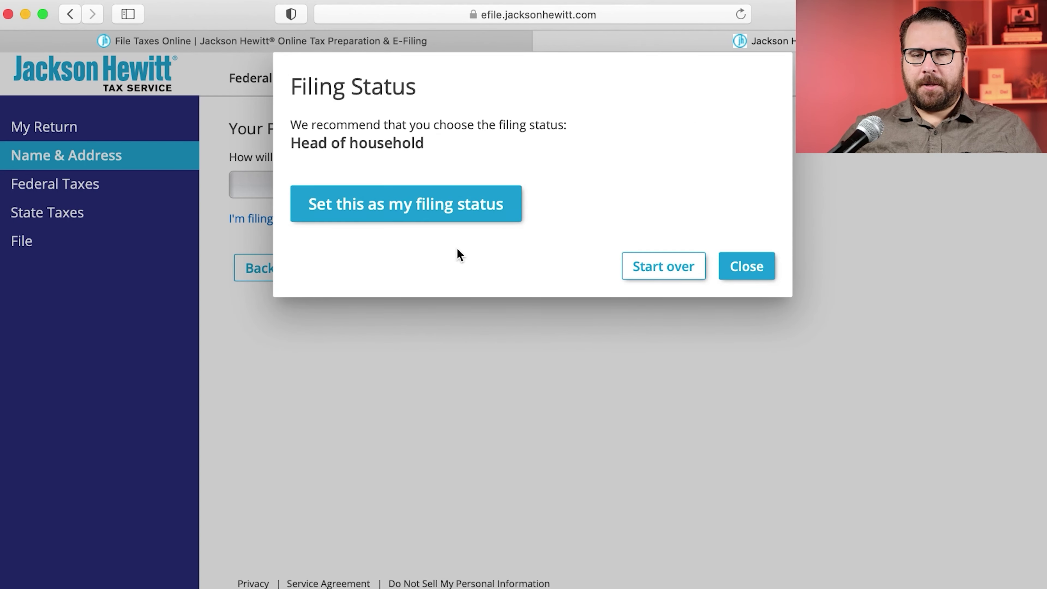
pyautogui.click(443, 208)
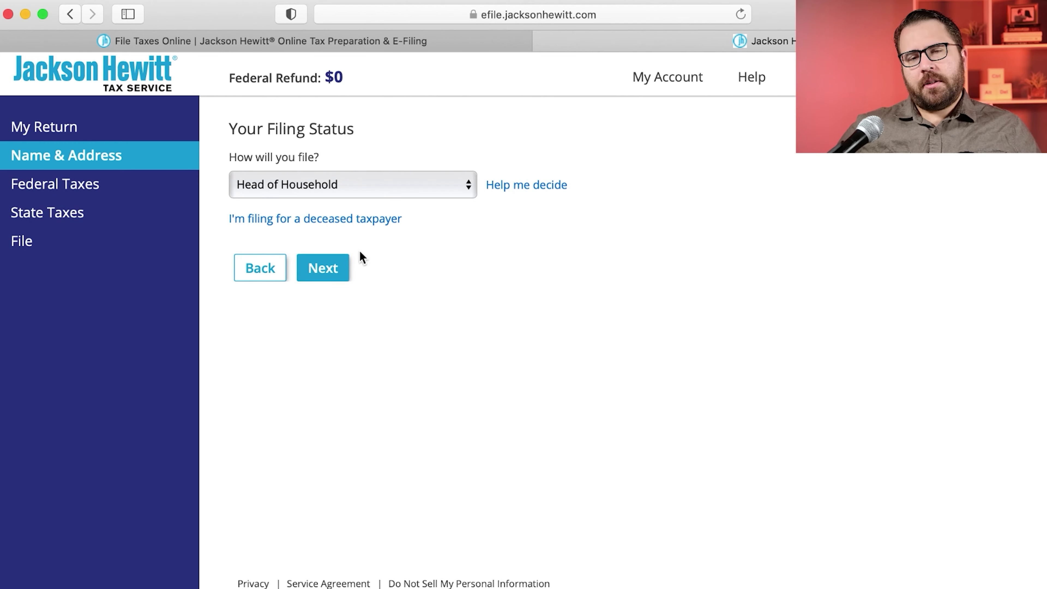
pyautogui.click(342, 273)
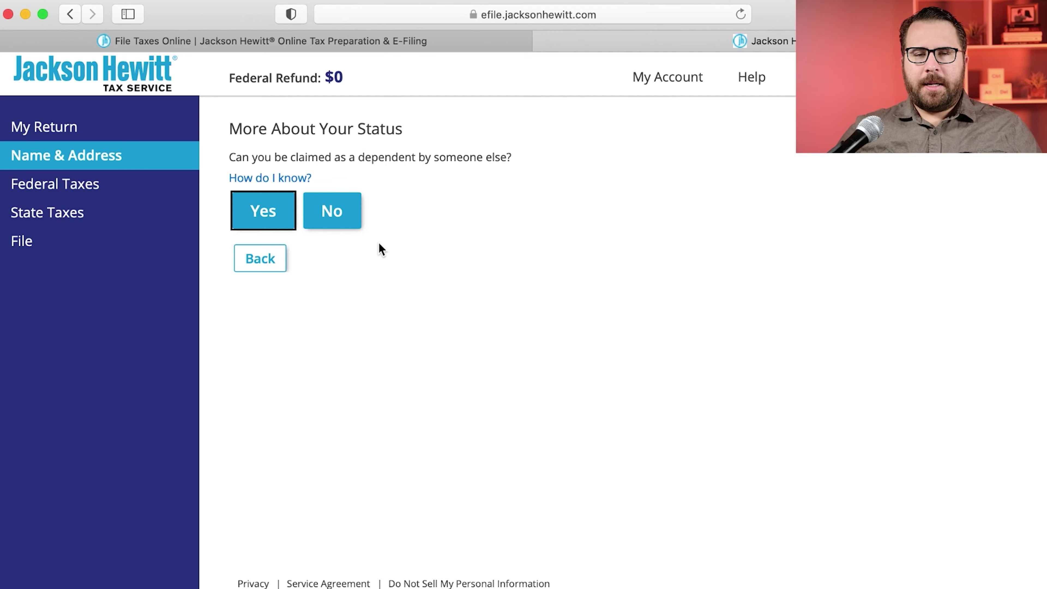
# Step: Answer No to the dependent and marriage questions, then enter the taxpayer's first and last name from the W-2
pyautogui.click(353, 221)
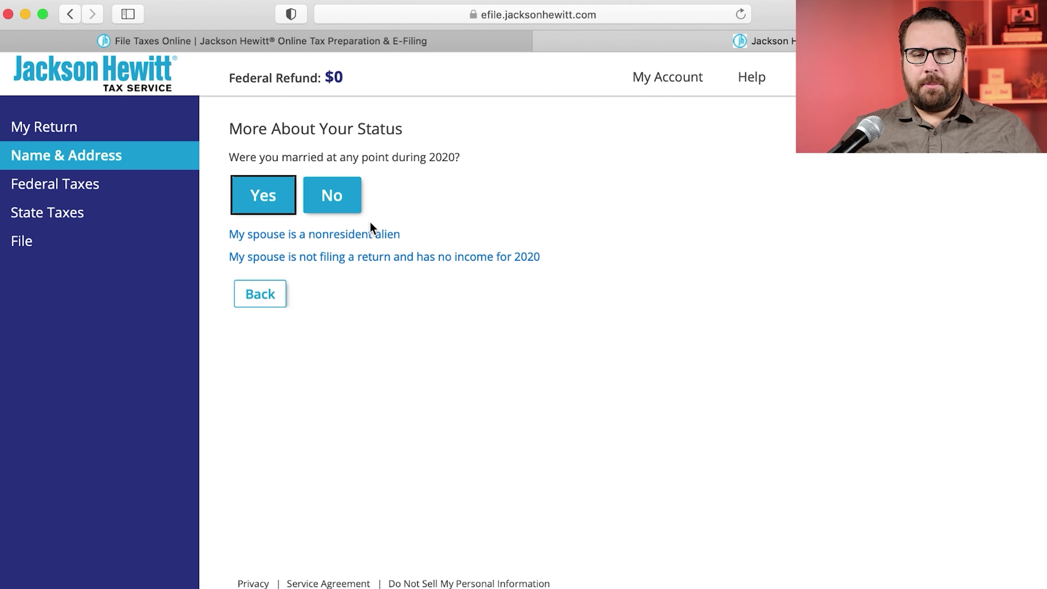
pyautogui.click(337, 209)
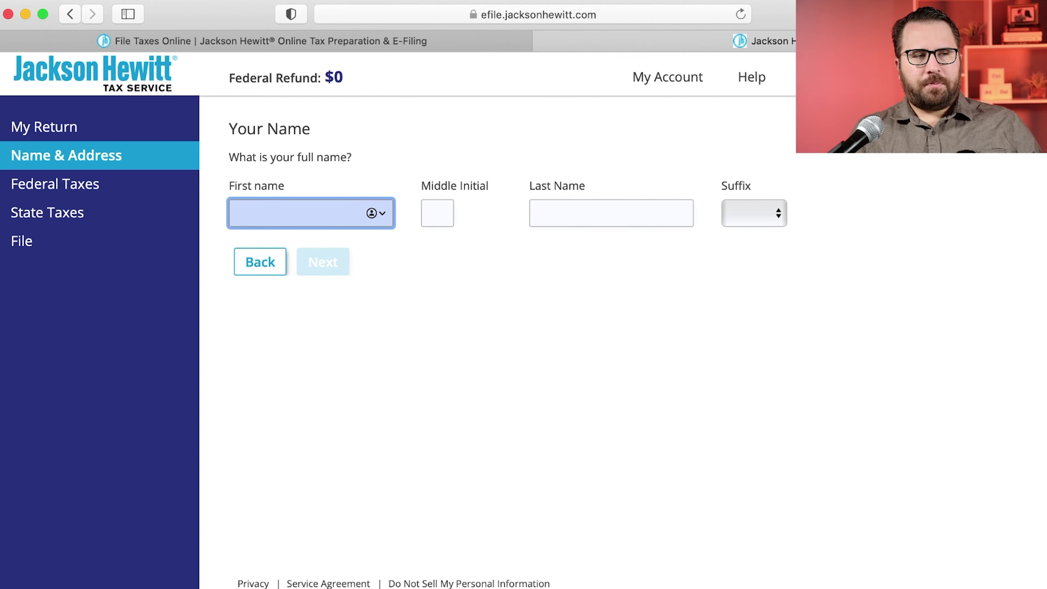
pyautogui.press('super+Tab')
pyautogui.moveTo(214, 422); pyautogui.dragTo(103, 424)
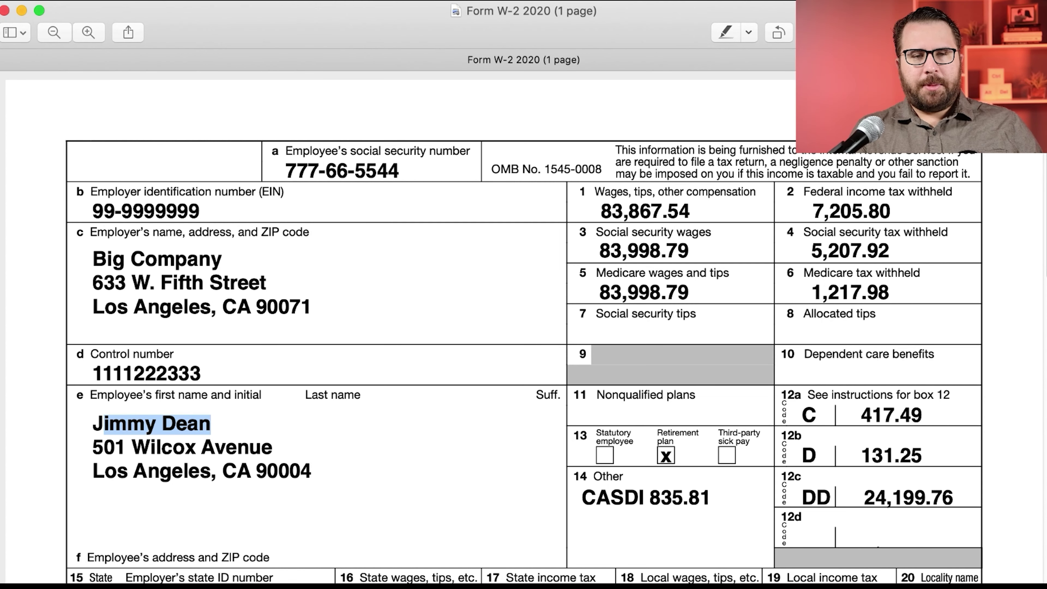
pyautogui.press('super+Tab')
pyautogui.write('Jimmy')
pyautogui.press('Tab')
pyautogui.write('Dean')
pyautogui.click(346, 271)
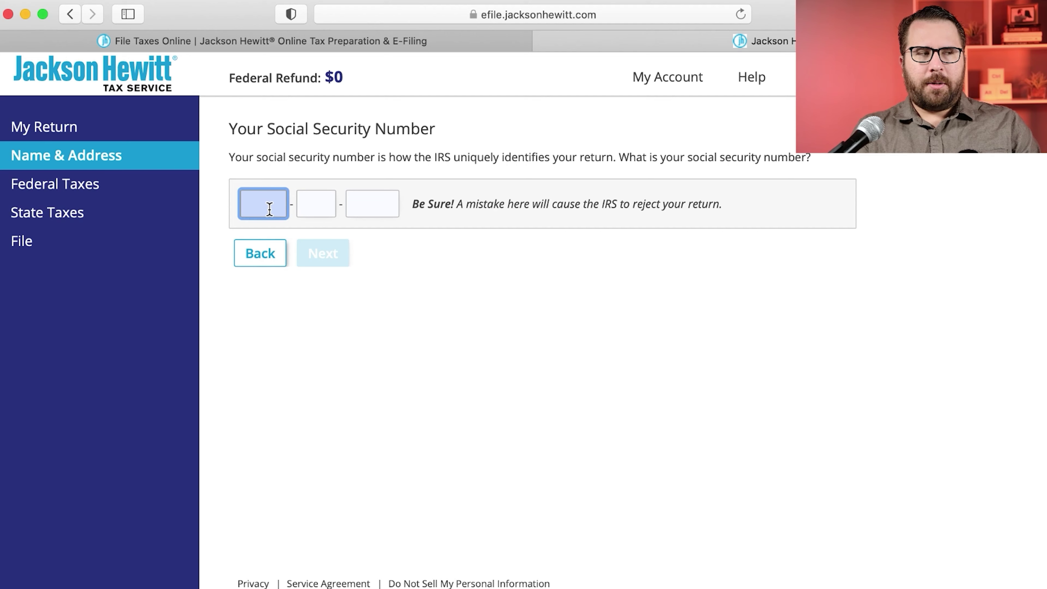
# Step: Enter the Social Security number and set the birth date to January 1, 1976
pyautogui.write('777')
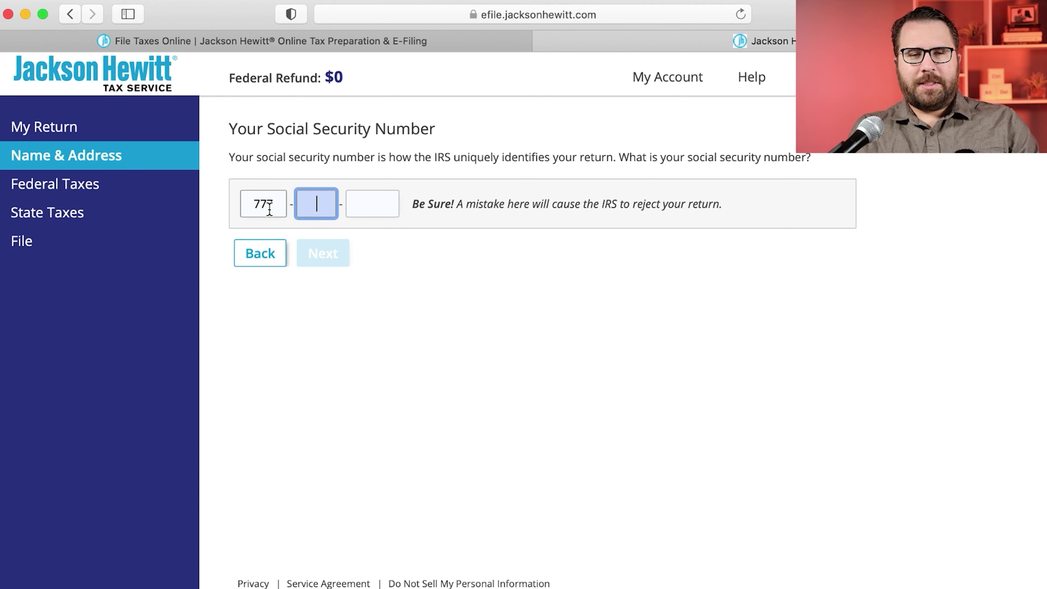
pyautogui.write('665544')
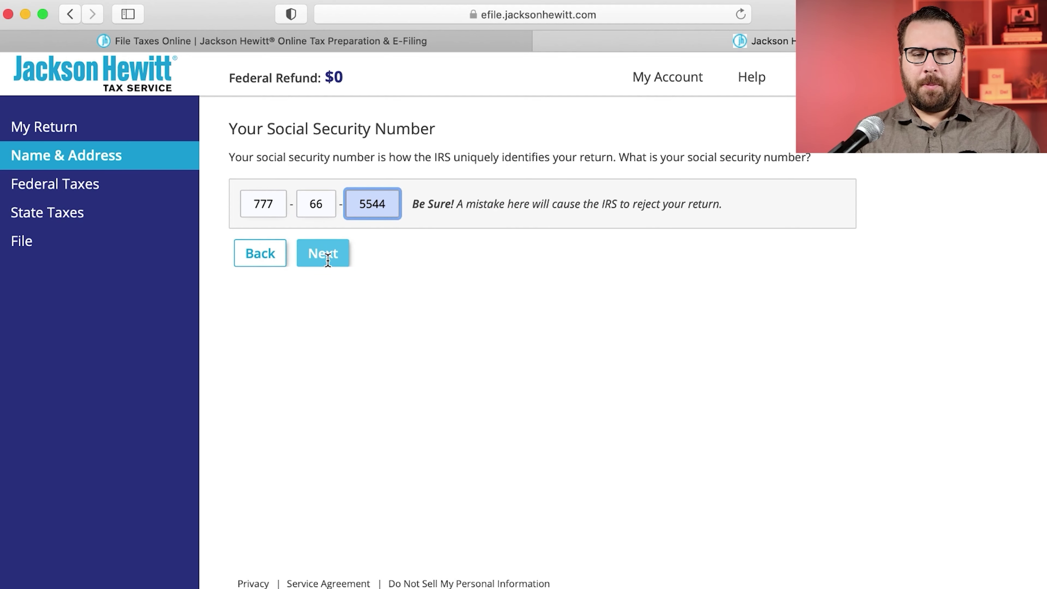
pyautogui.click(332, 259)
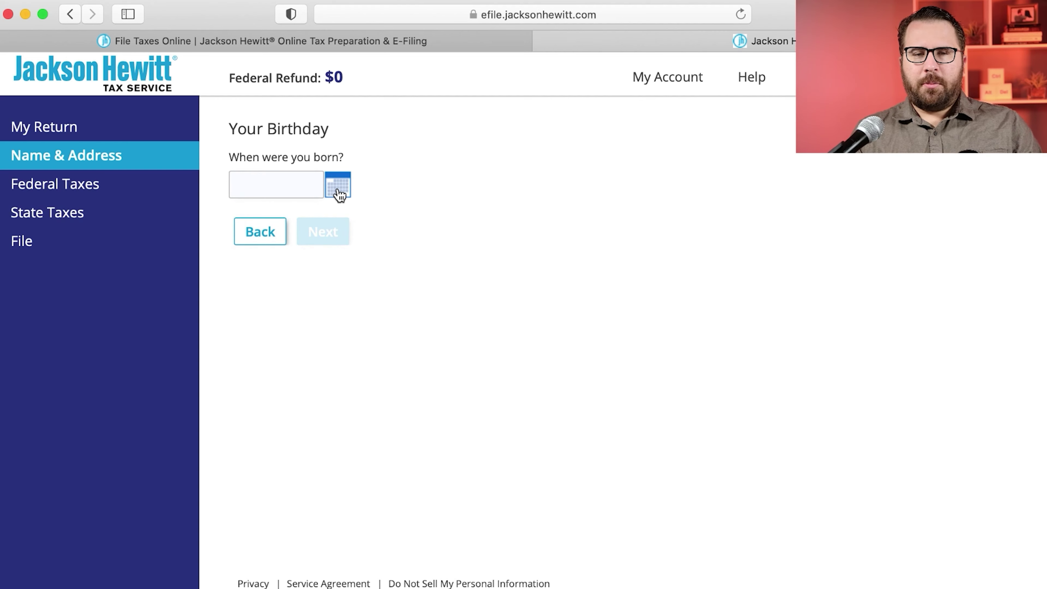
pyautogui.click(338, 191)
pyautogui.click(287, 218)
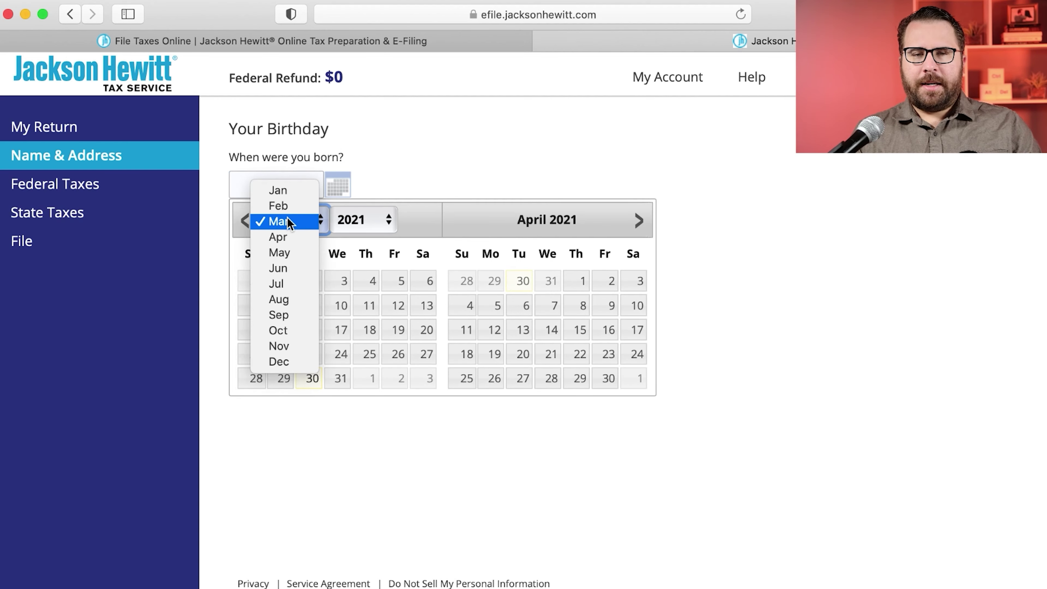
pyautogui.click(288, 190)
pyautogui.click(339, 225)
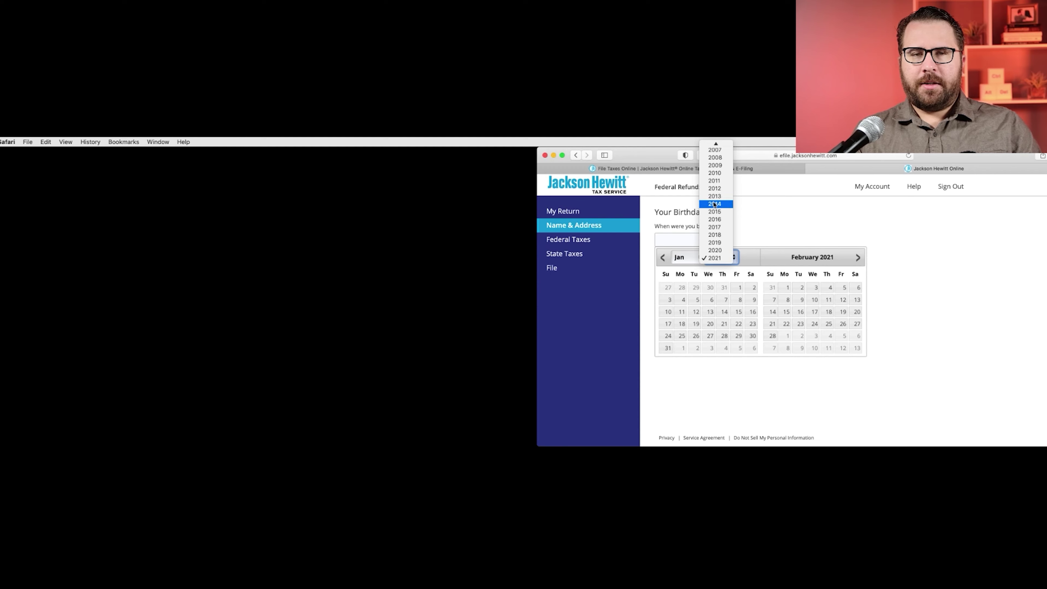
pyautogui.scroll(10, 350, 138)
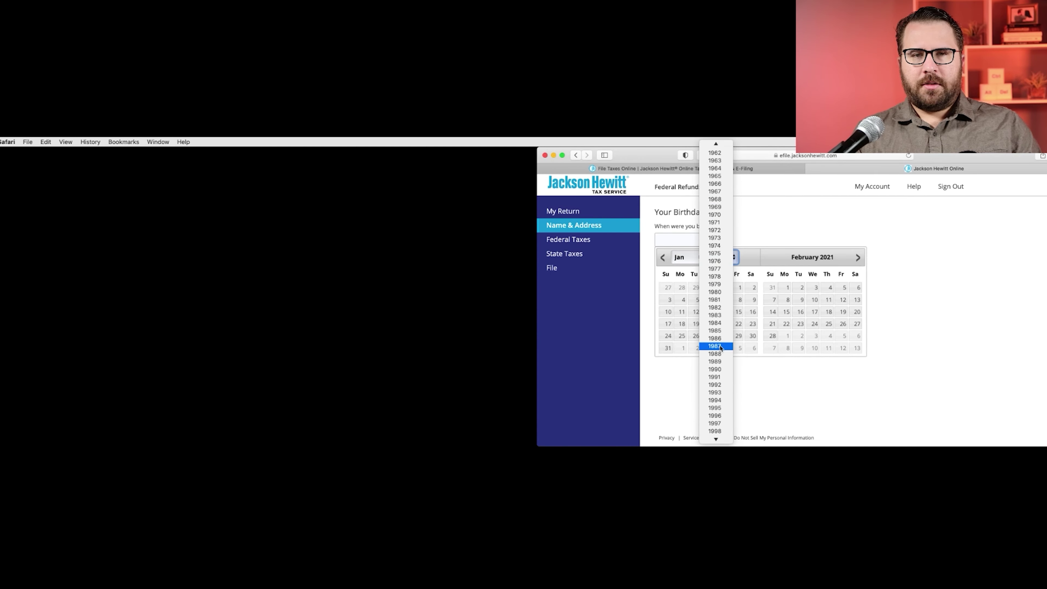
pyautogui.scroll(1, 717, 316)
pyautogui.click(714, 269)
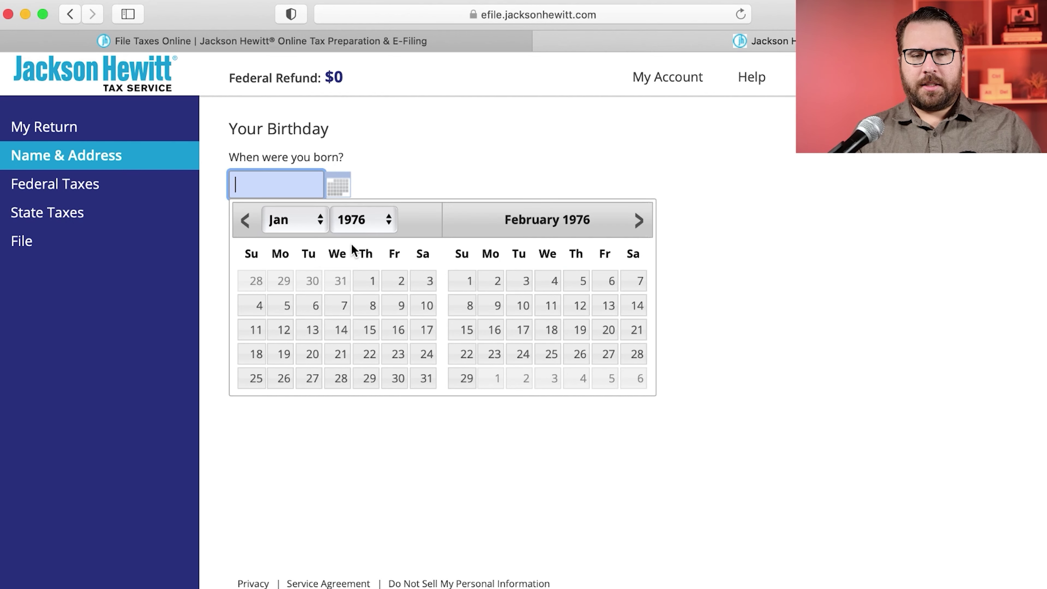
pyautogui.click(360, 280)
# Step: Enter the occupation as Sausage Maker
pyautogui.click(340, 242)
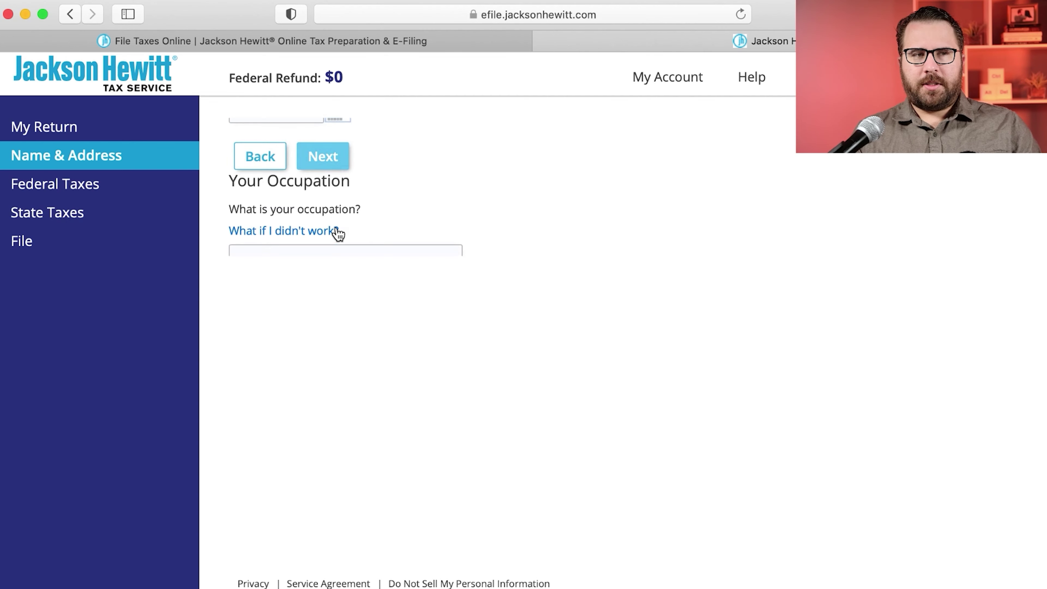
pyautogui.click(343, 216)
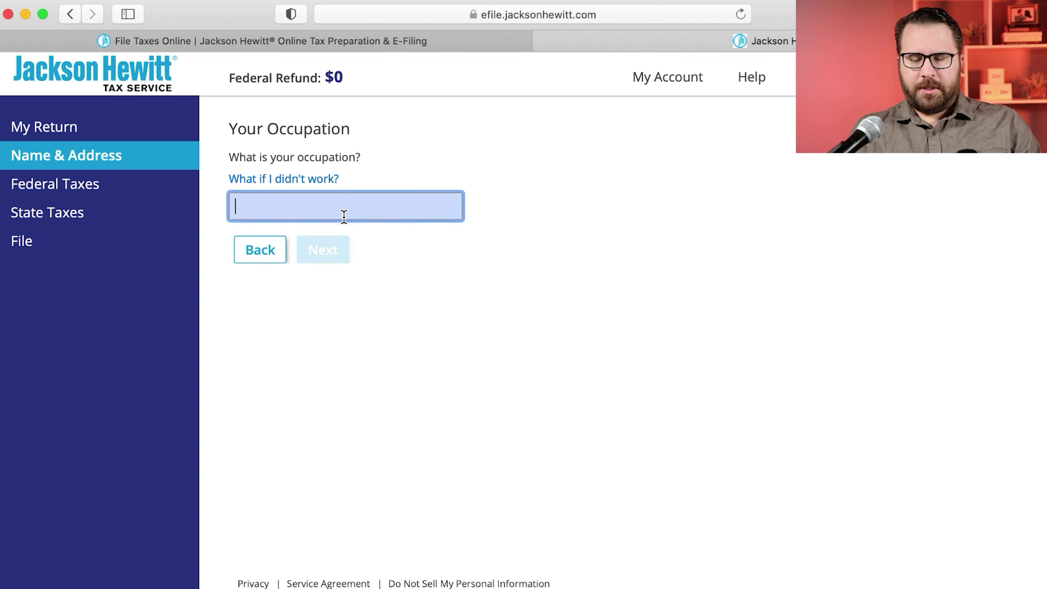
pyautogui.write('Sausage Maker')
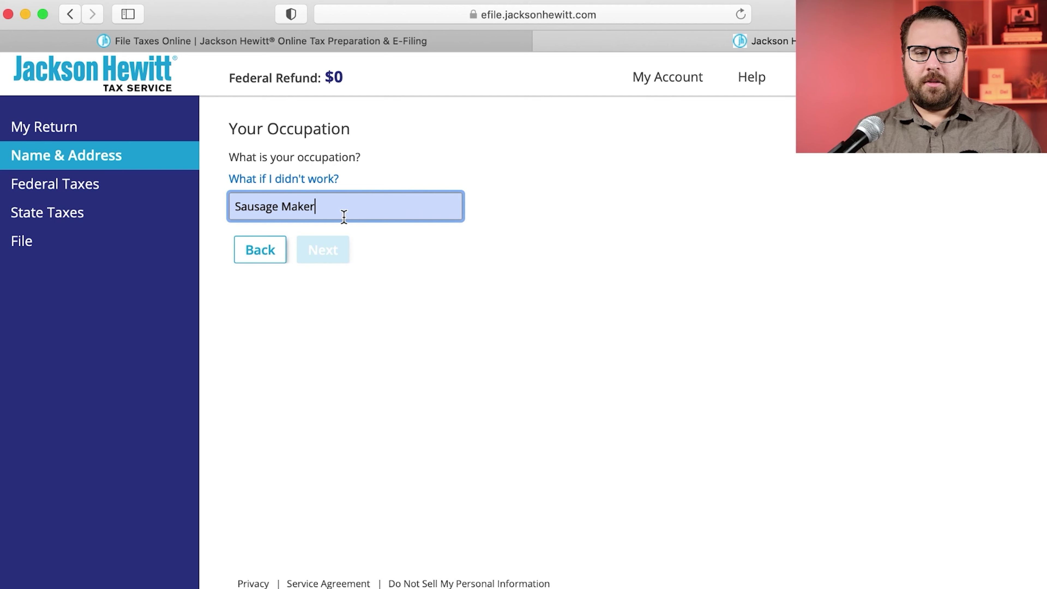
pyautogui.click(341, 256)
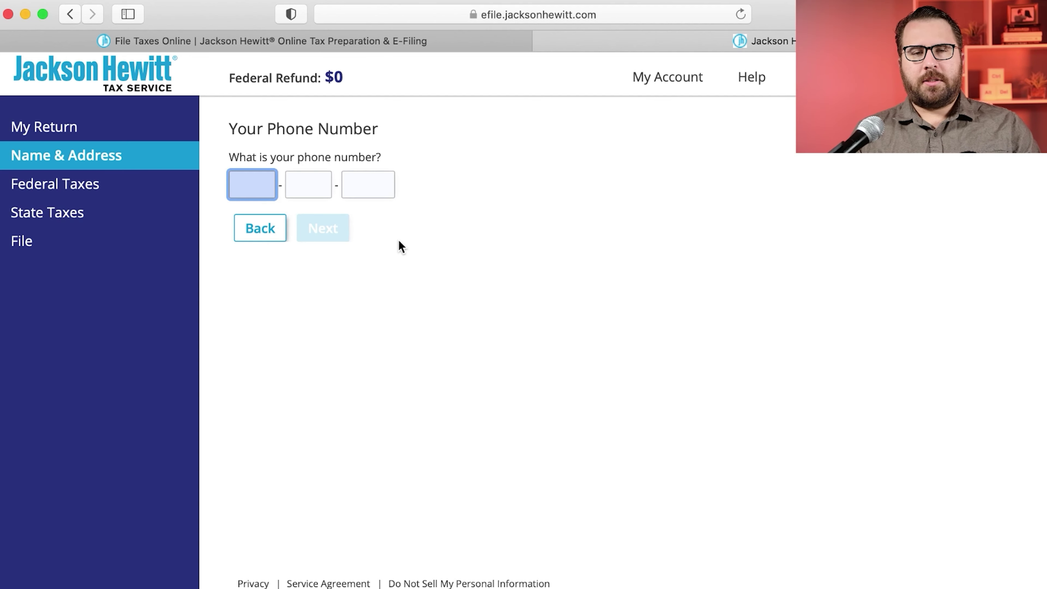
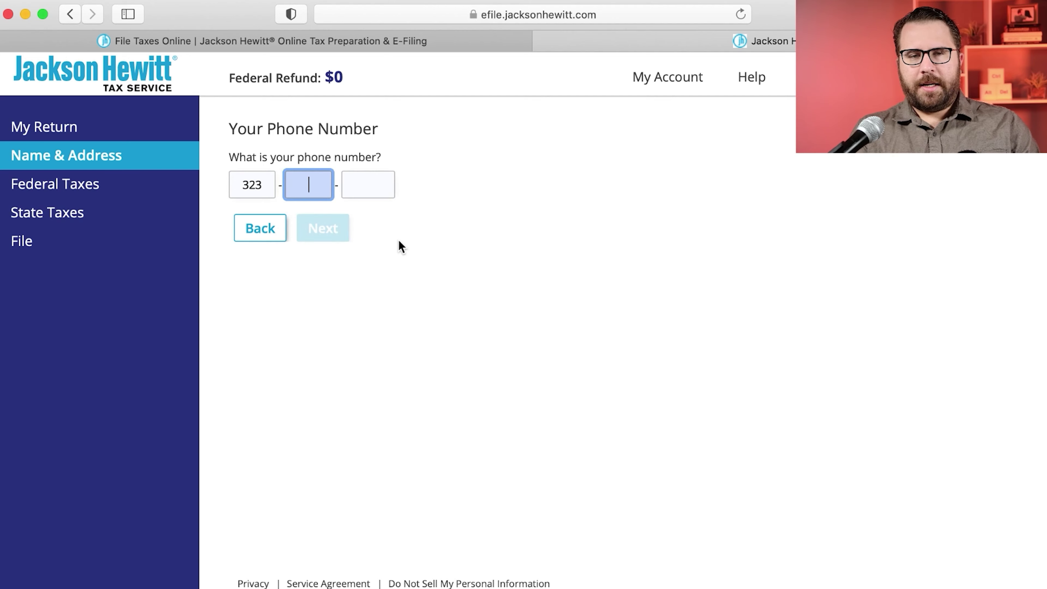
# Step: Enter the phone number, then the mailing street address and ZIP code from the W-2
pyautogui.click(339, 233)
pyautogui.click(352, 204)
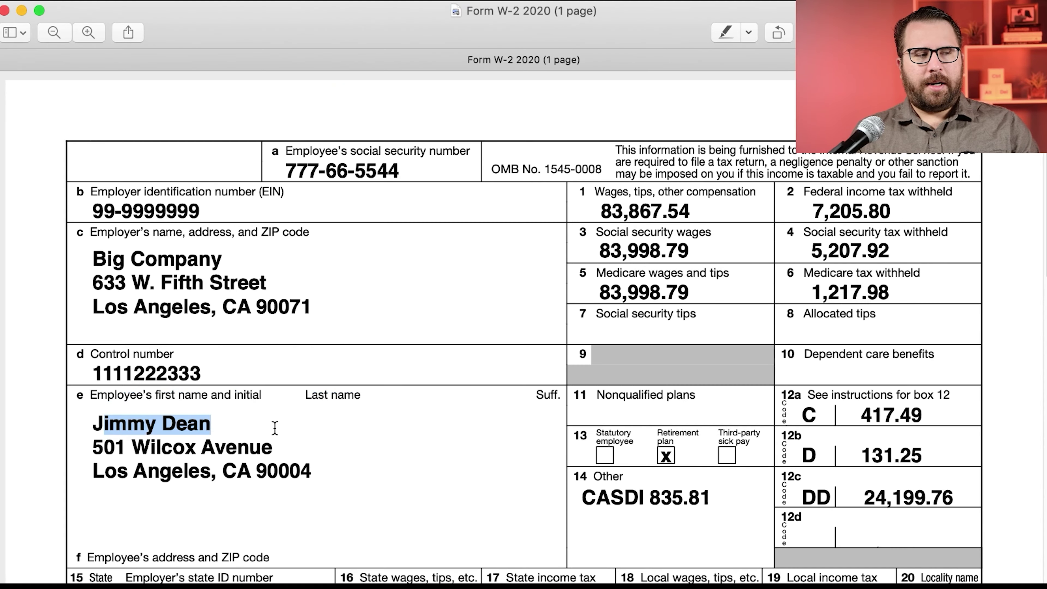
pyautogui.moveTo(273, 428); pyautogui.dragTo(213, 425)
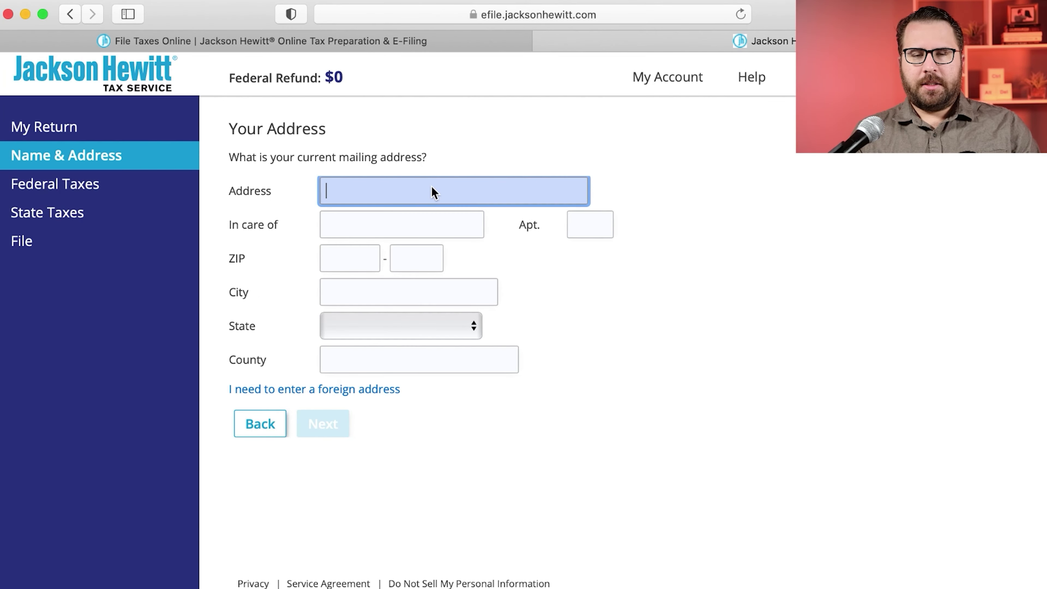
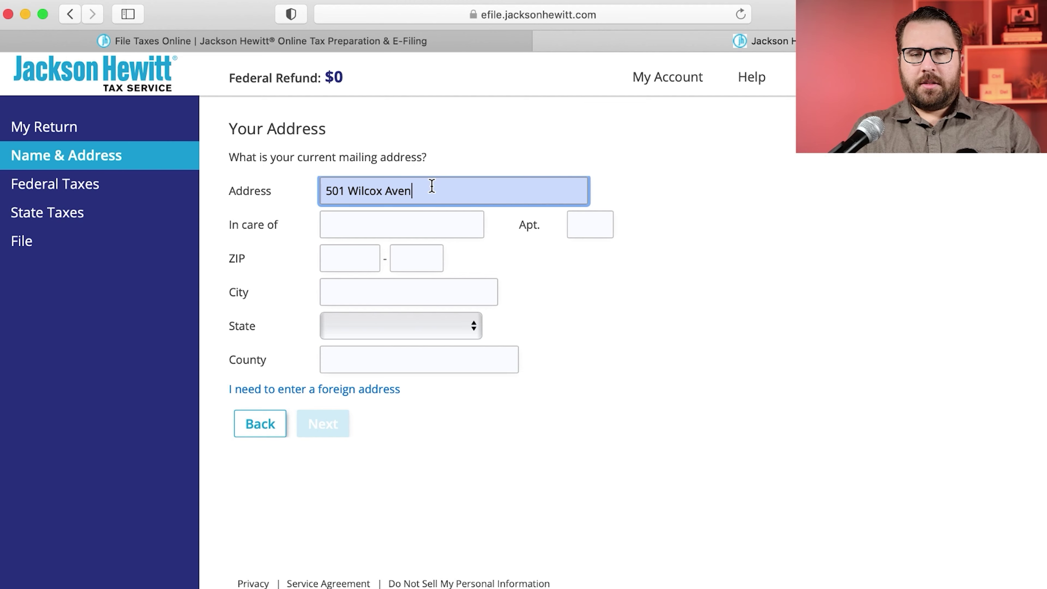
pyautogui.press('Tab')
pyautogui.press('Tab')
pyautogui.press('Tab')
pyautogui.write('90004')
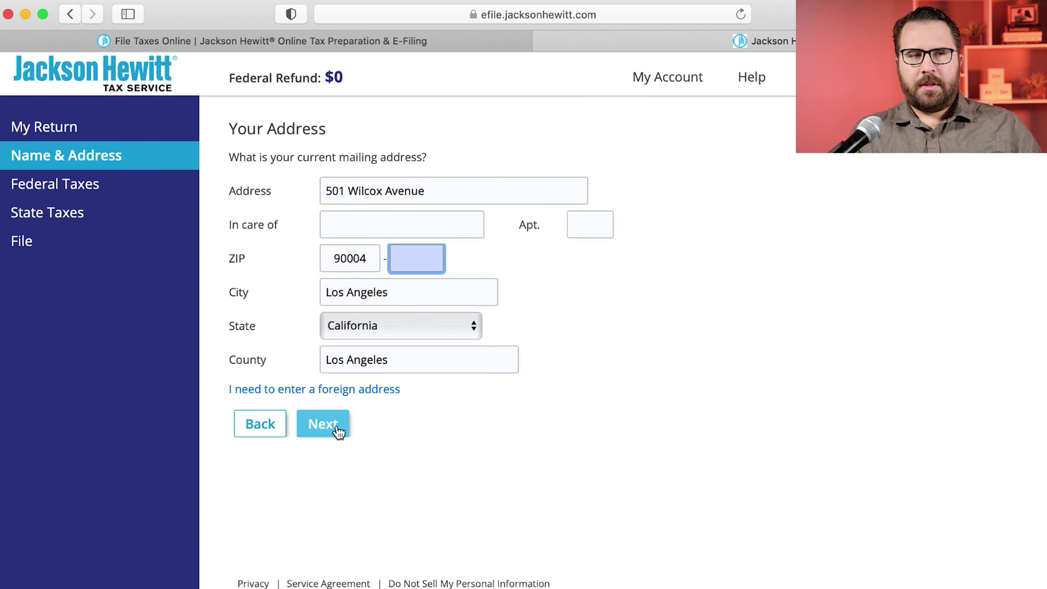
pyautogui.click(338, 429)
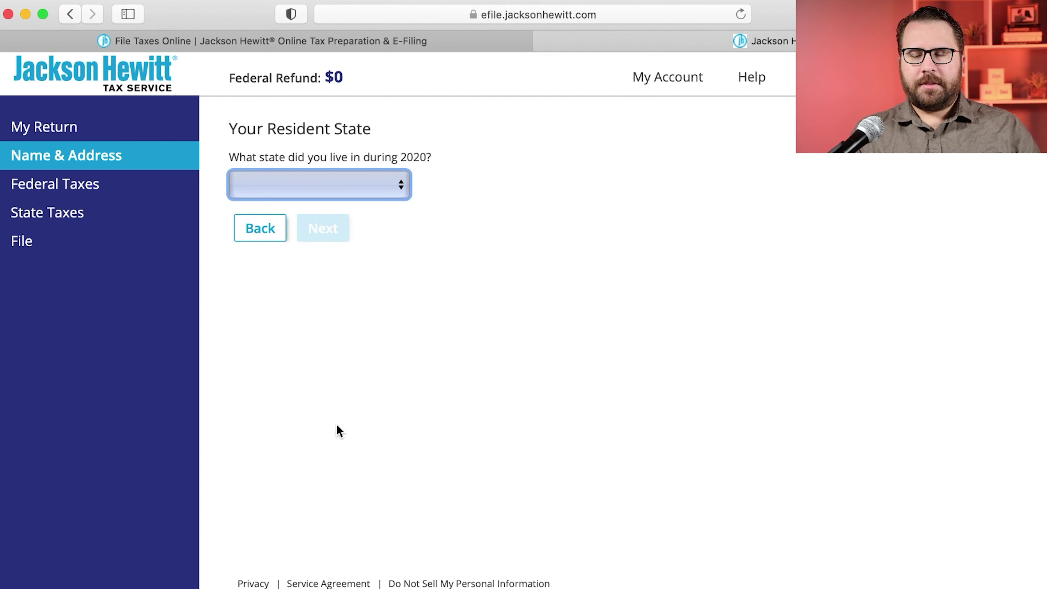
# Step: Set California as the resident state and answer No to the full-time student question
pyautogui.click(348, 181)
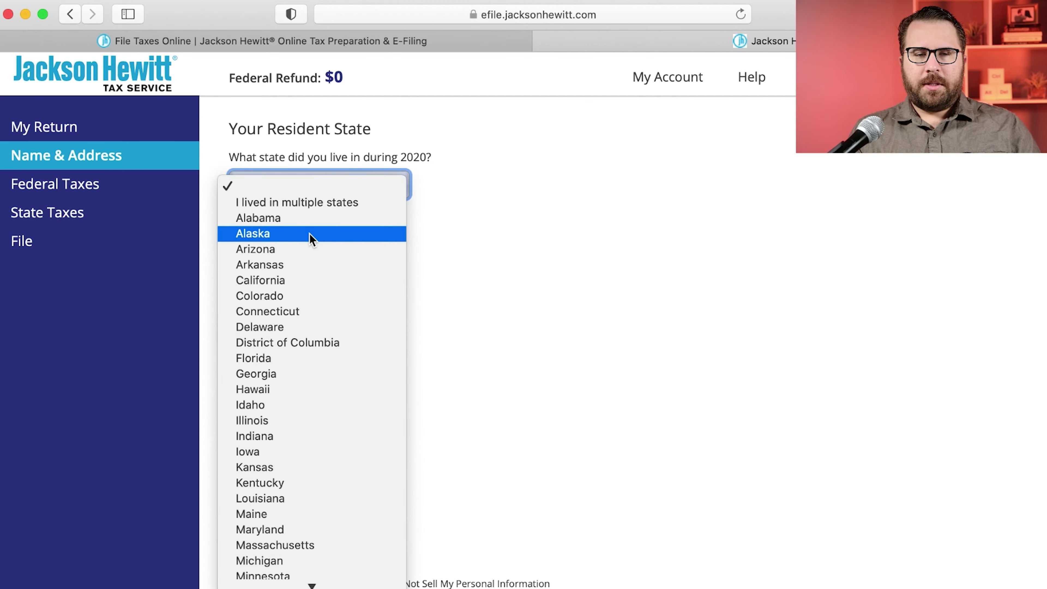
pyautogui.click(298, 280)
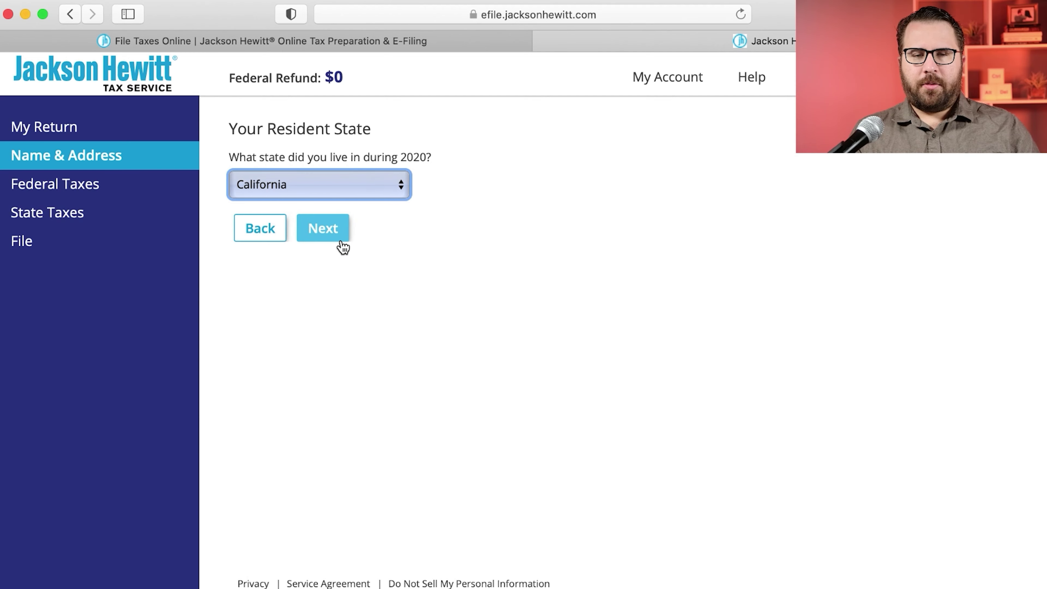
pyautogui.click(334, 236)
pyautogui.click(339, 206)
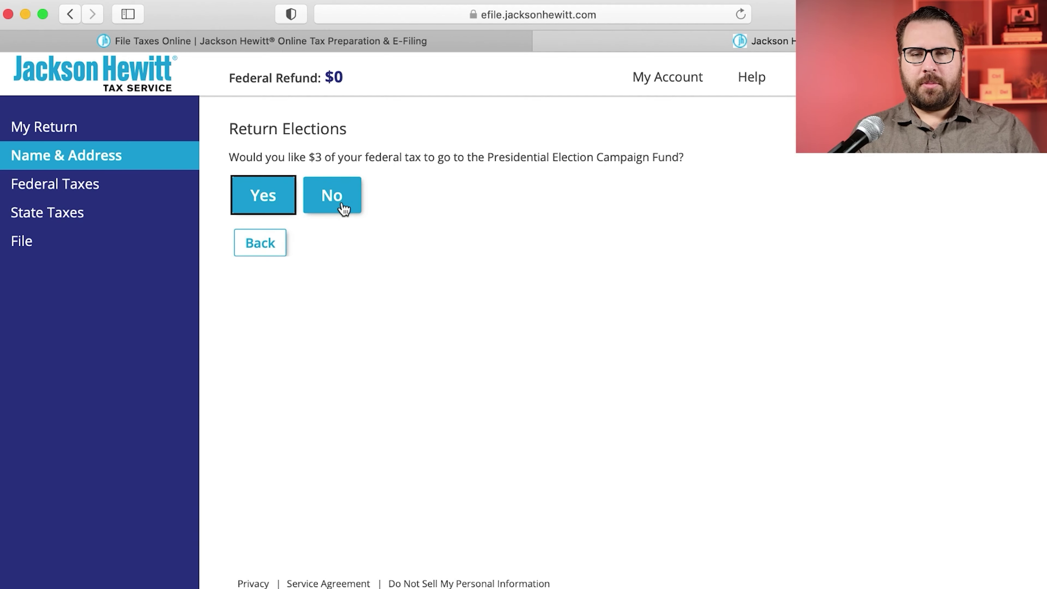
# Step: Answer No to the campaign fund and blindness questions and add the California state return
pyautogui.click(343, 208)
pyautogui.click(335, 206)
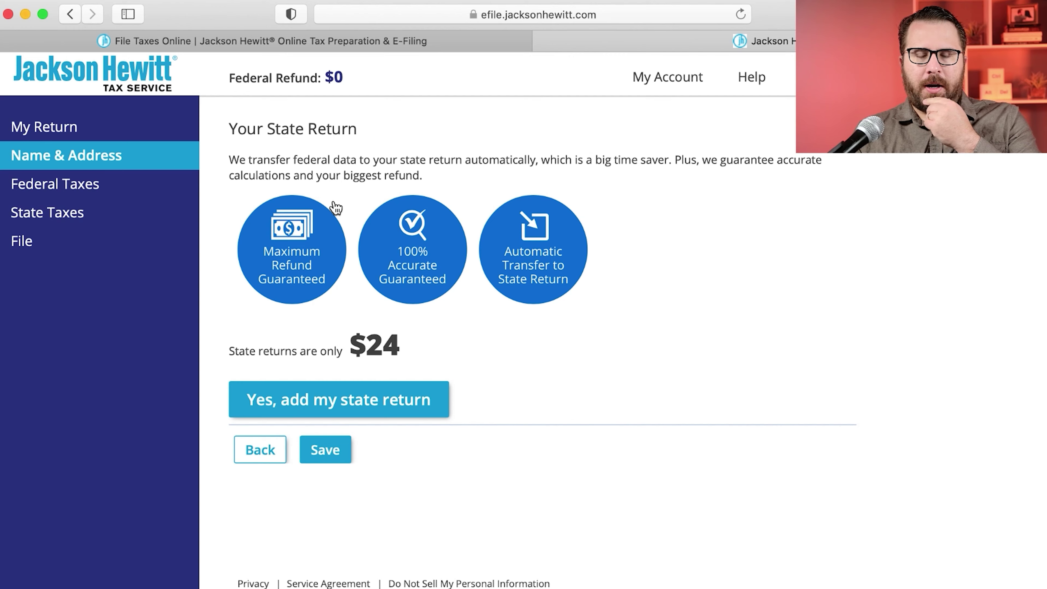
pyautogui.click(391, 46)
pyautogui.click(648, 46)
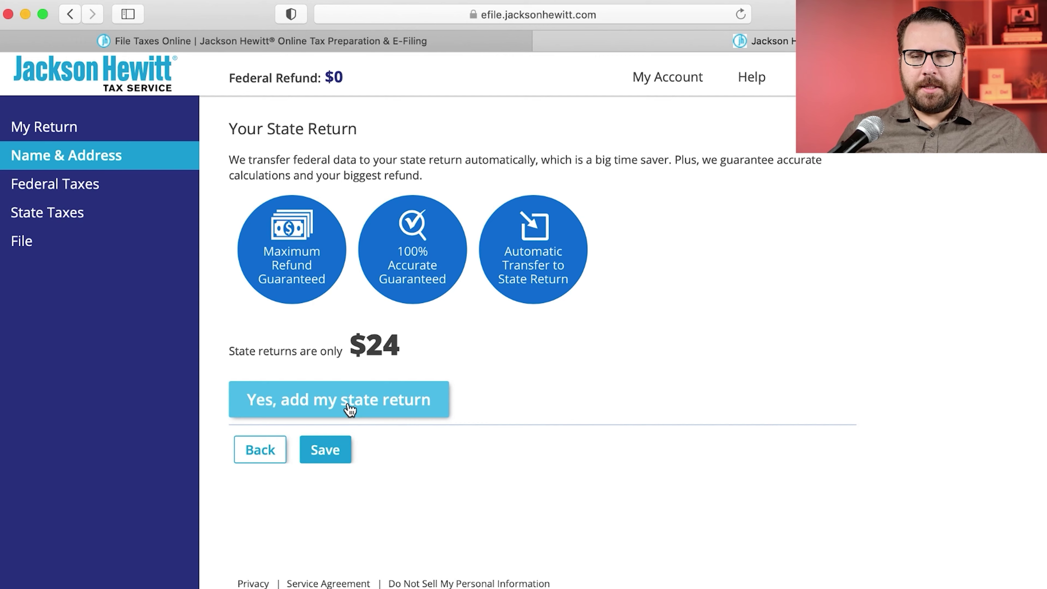
pyautogui.click(438, 402)
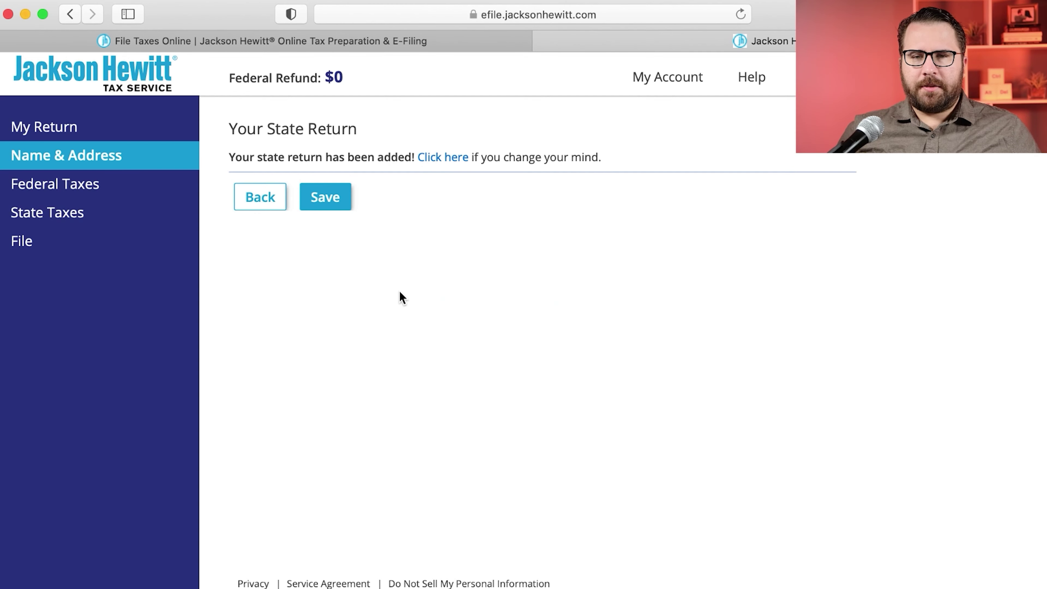
pyautogui.click(335, 207)
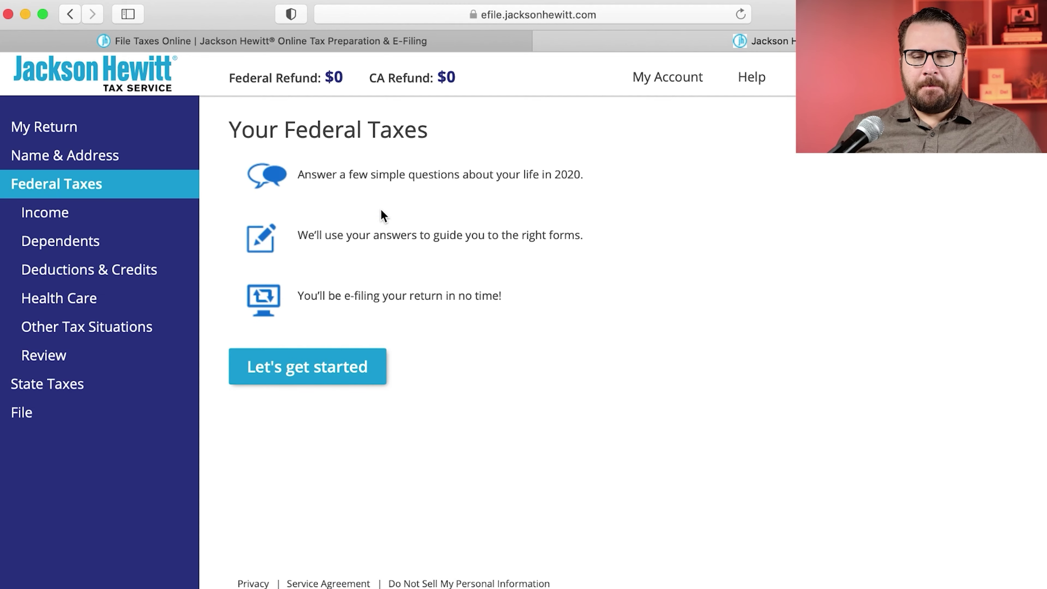
# Step: Start the federal taxes interview and confirm there is a W-2 to enter
pyautogui.click(380, 380)
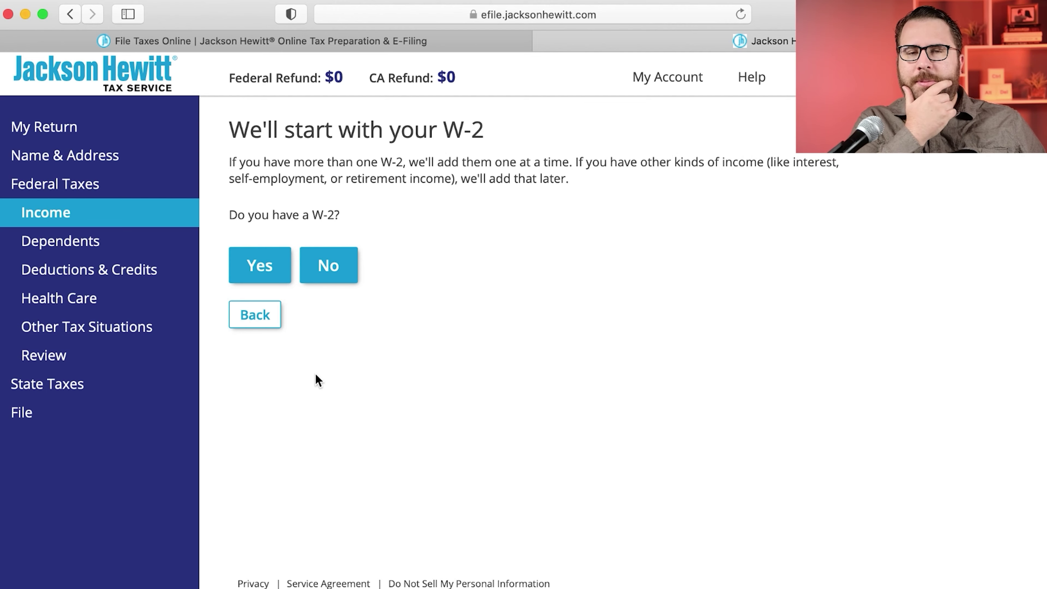
pyautogui.click(235, 264)
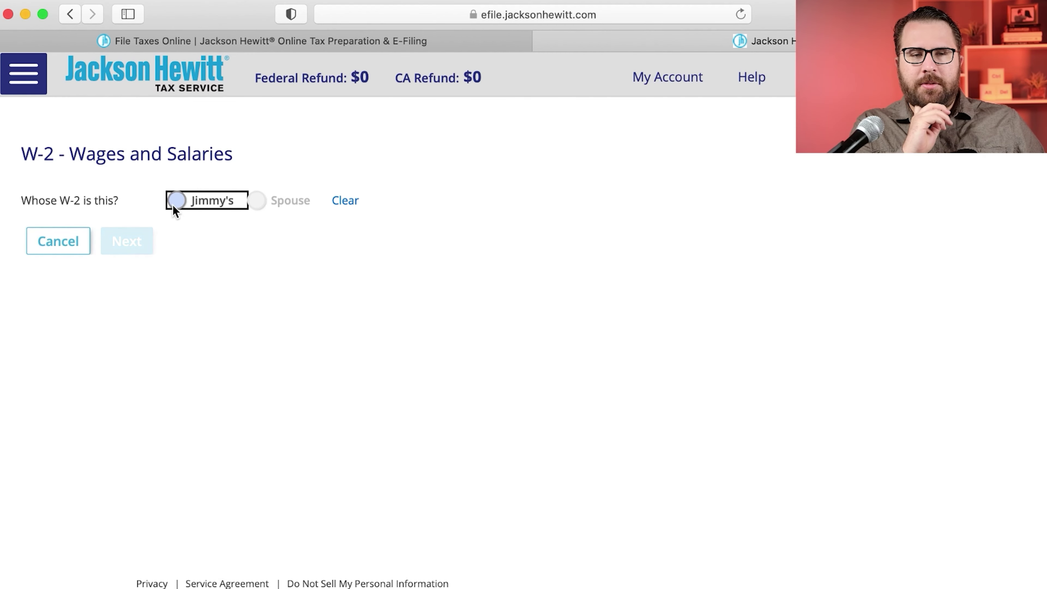
# Step: Mark the W-2 as the taxpayer's own and check the employer details on the W-2 PDF
pyautogui.click(173, 205)
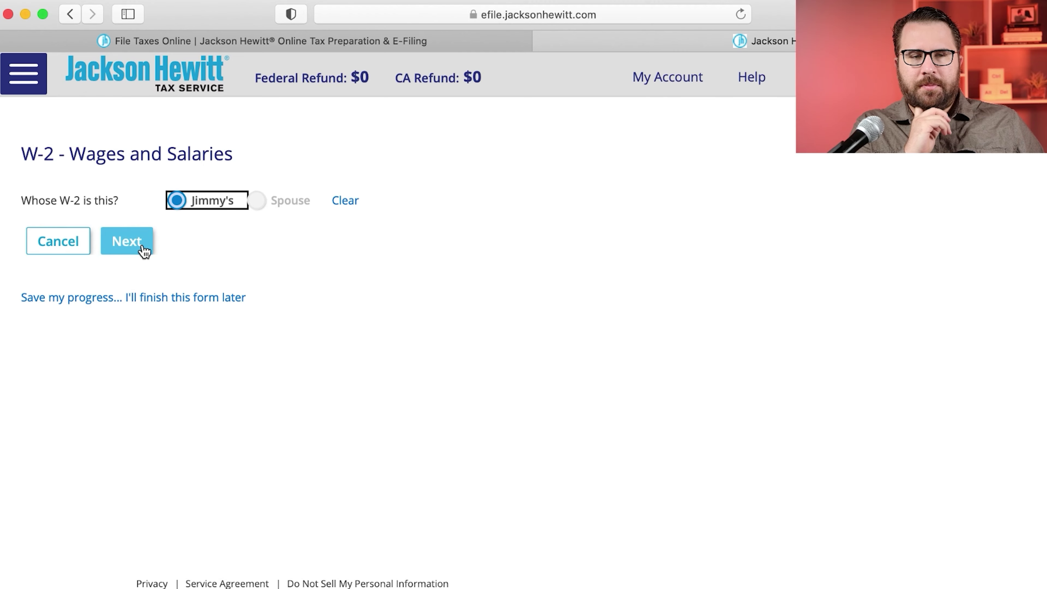
pyautogui.click(143, 248)
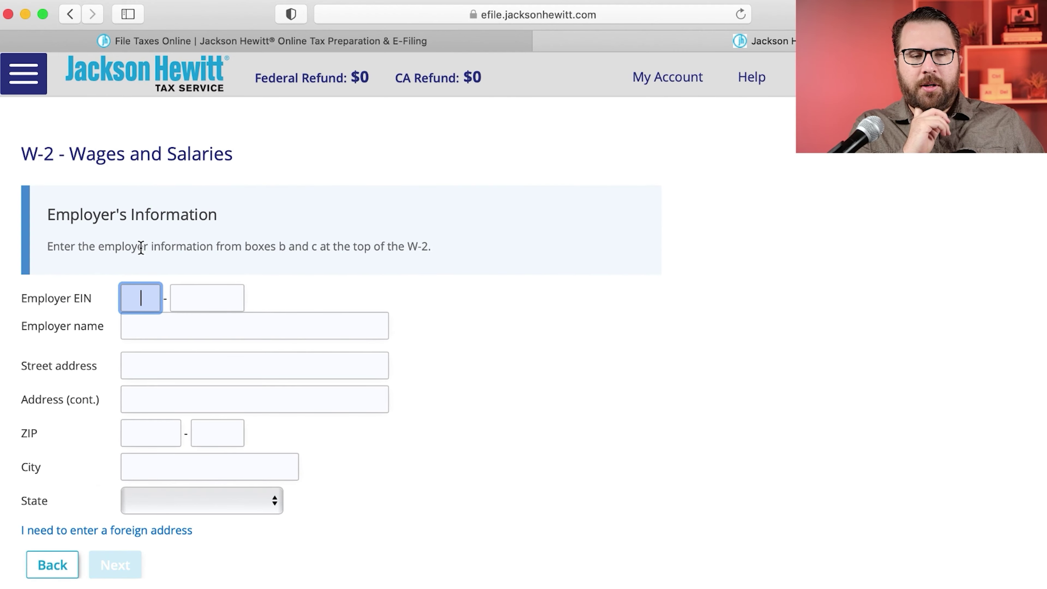
pyautogui.press('super+Tab')
pyautogui.click(203, 305)
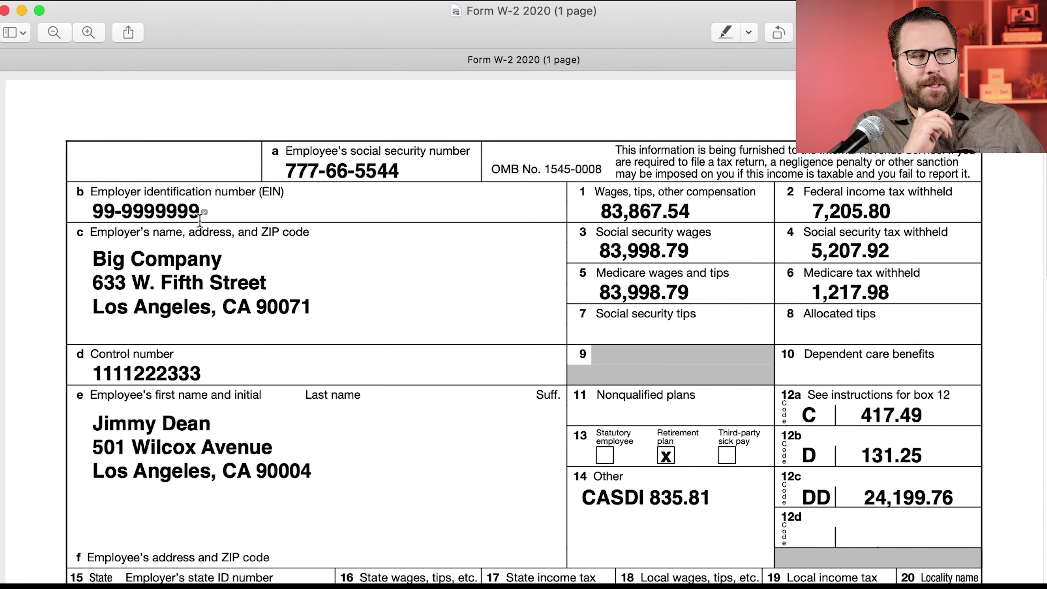
pyautogui.press('super+Tab')
# Step: Enter the employer EIN, name Big Company, street address and ZIP code from the W-2
pyautogui.click(134, 299)
pyautogui.write('999999999Big Company')
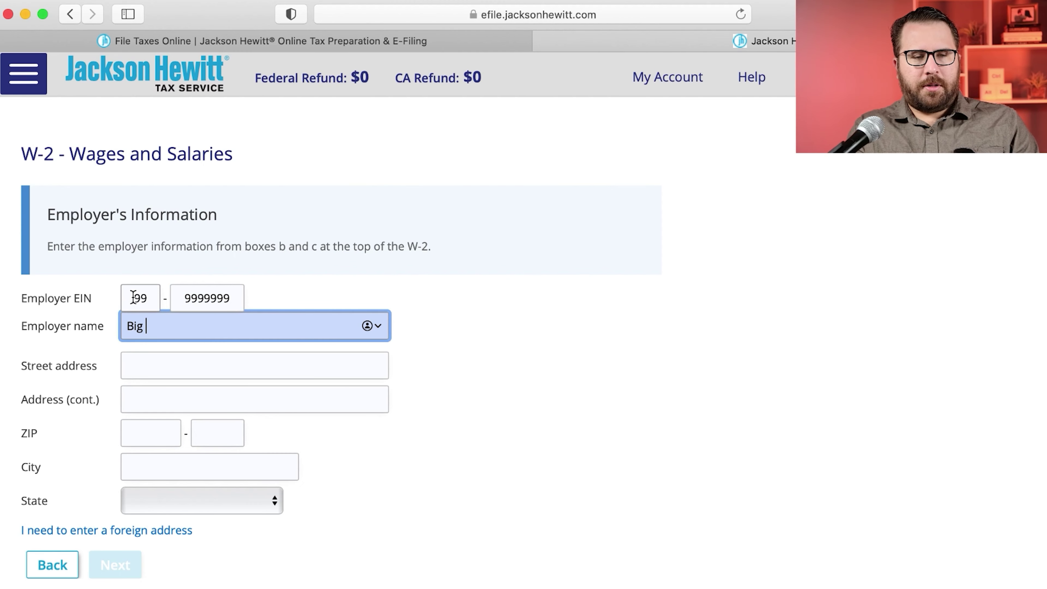
pyautogui.press('Tab')
pyautogui.write('633 W Fifth Street')
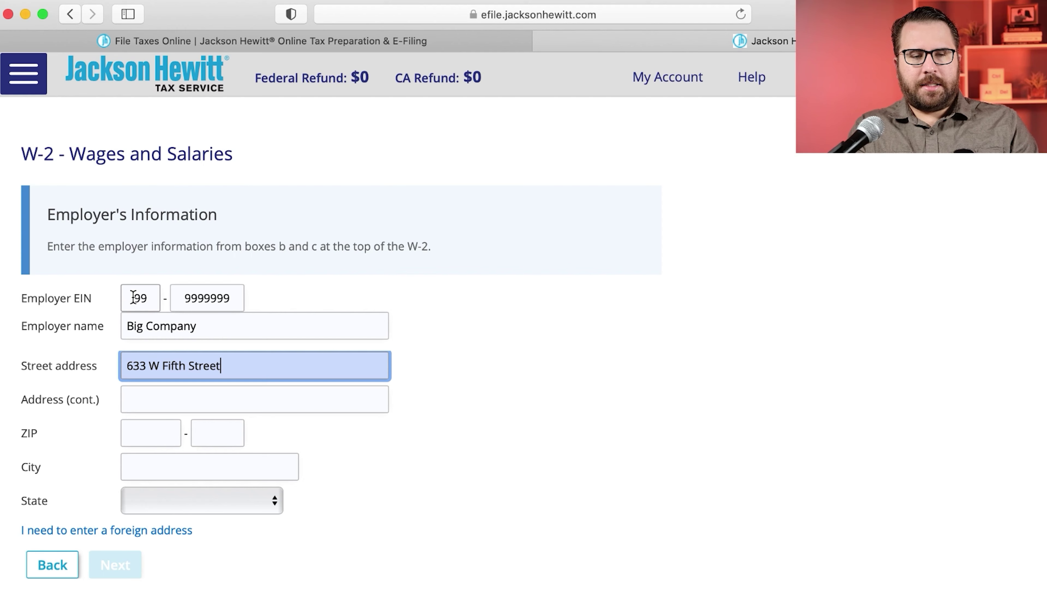
pyautogui.press('Tab')
pyautogui.press('Tab')
pyautogui.write('90071')
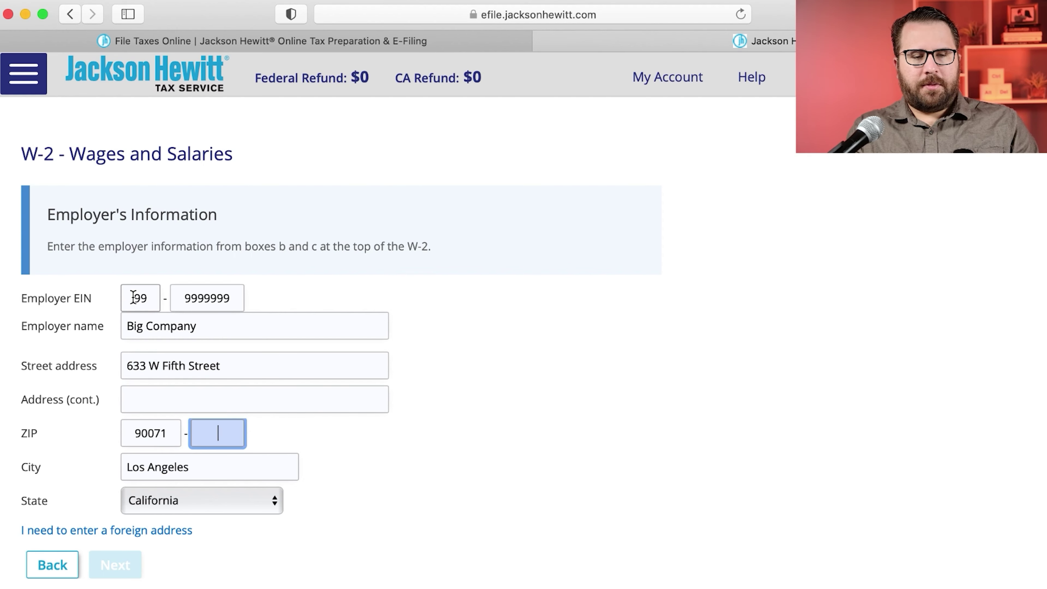
pyautogui.press('Tab')
pyautogui.click(111, 571)
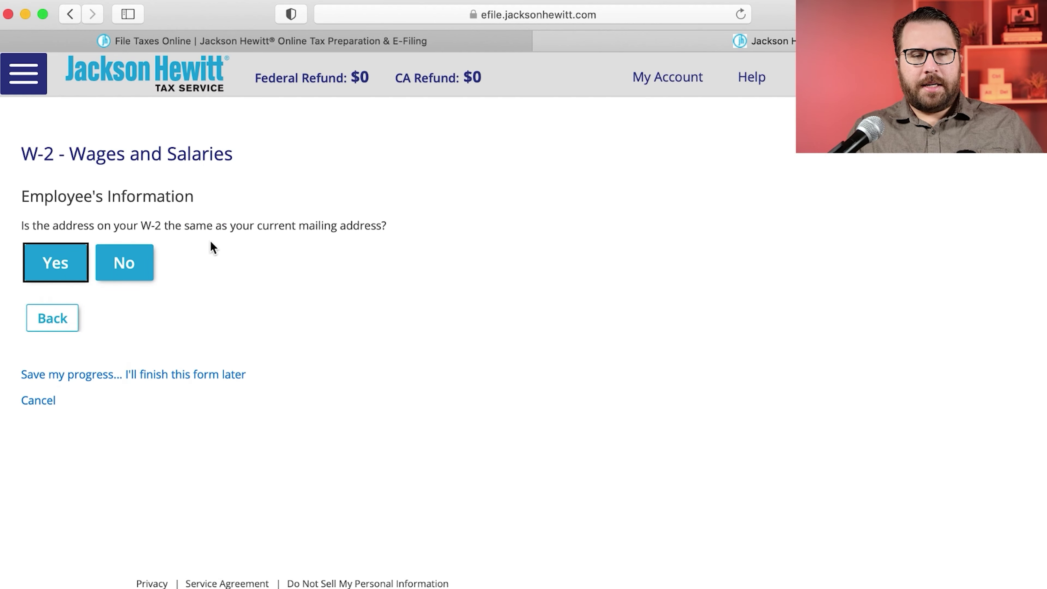
# Step: Confirm the W-2 address is the same as the current mailing address
pyautogui.click(77, 257)
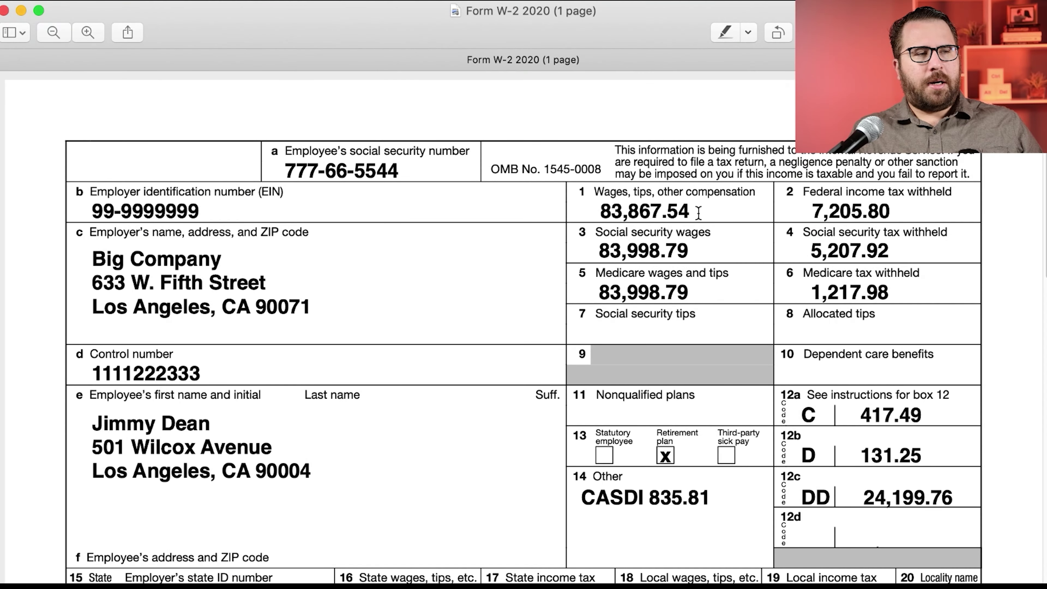
# Step: Enter wages 83,867.54, federal withholding 7,205.80 and Social Security wages 83,998.79 from the W-2
pyautogui.moveTo(698, 213); pyautogui.dragTo(603, 211)
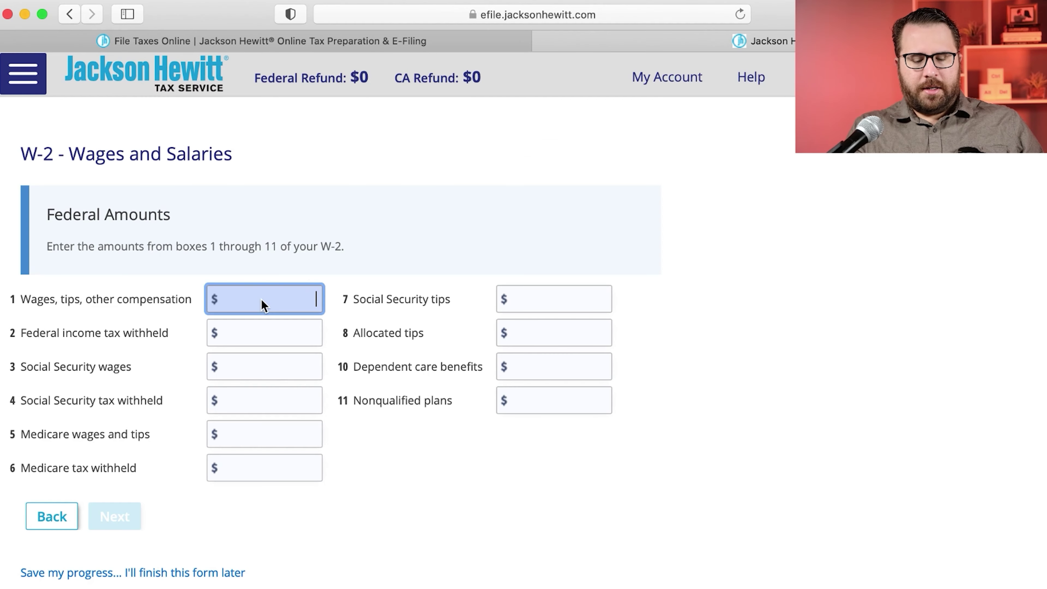
pyautogui.write('83,867.54')
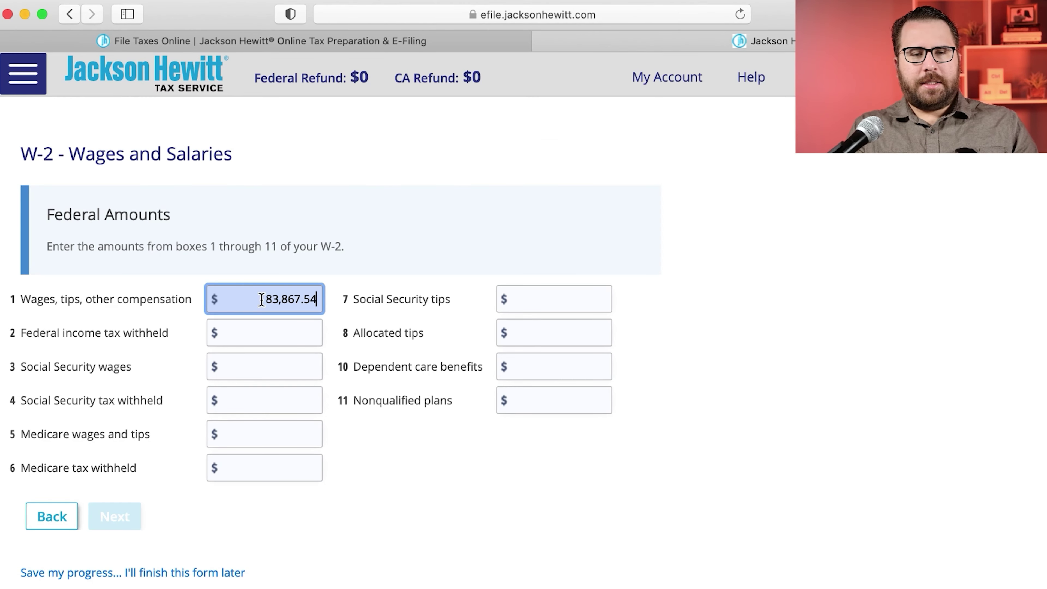
pyautogui.press('Tab')
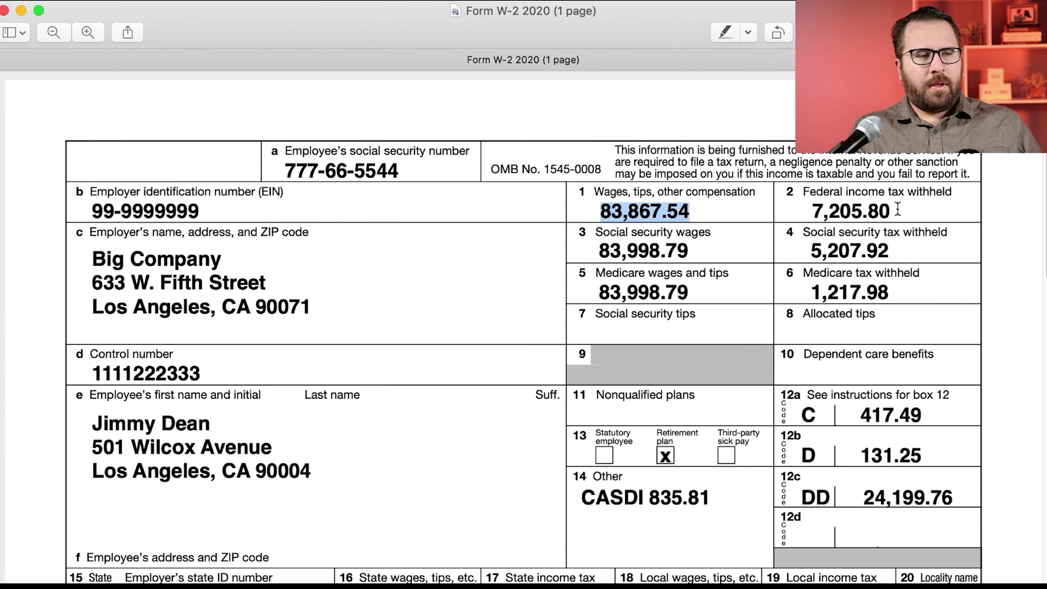
pyautogui.moveTo(892, 211); pyautogui.dragTo(812, 210)
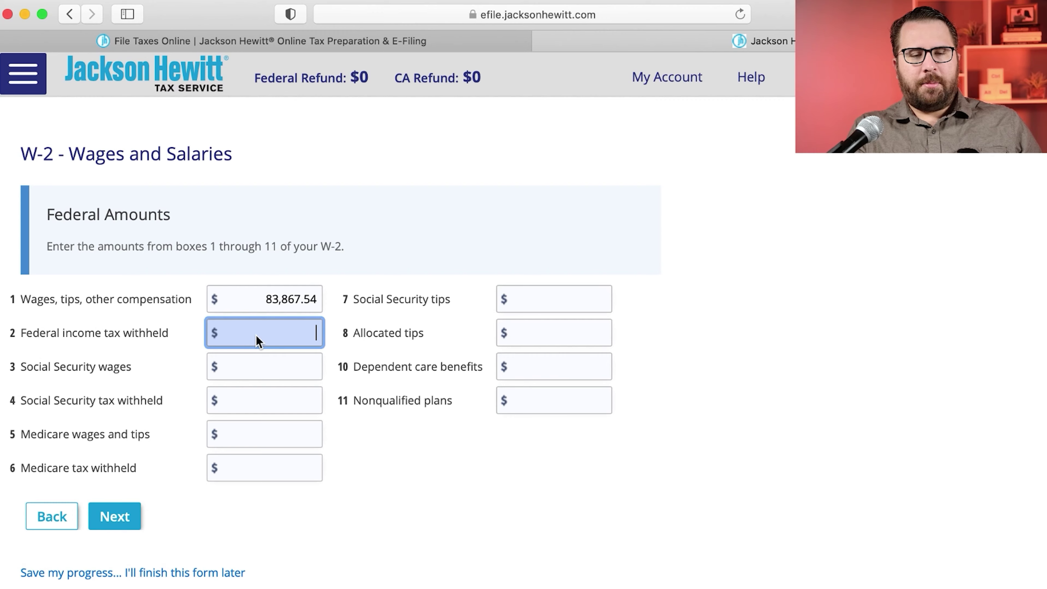
pyautogui.write('7205.80')
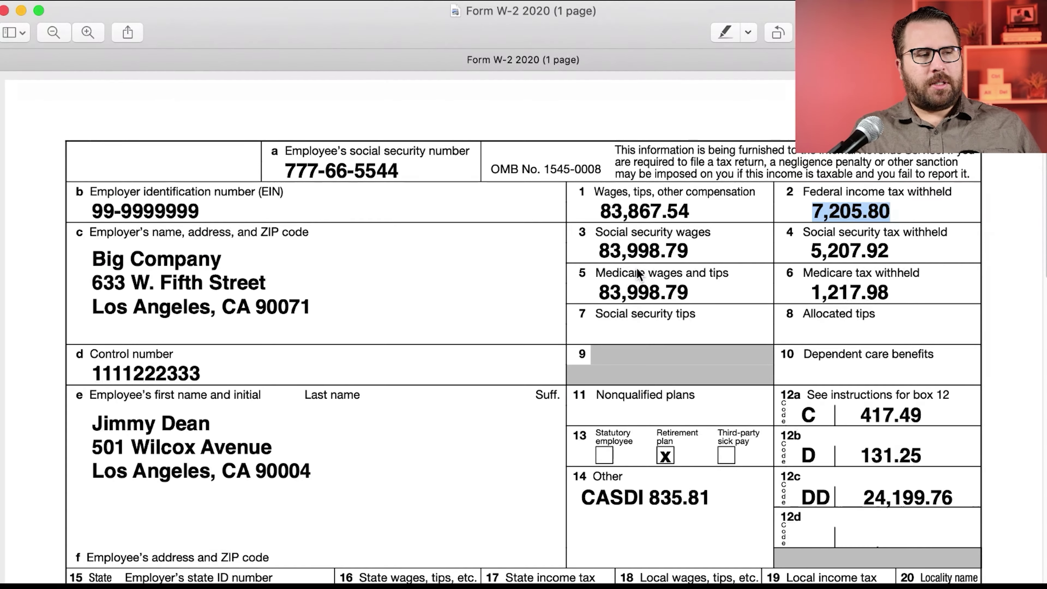
pyautogui.moveTo(689, 251); pyautogui.dragTo(596, 250)
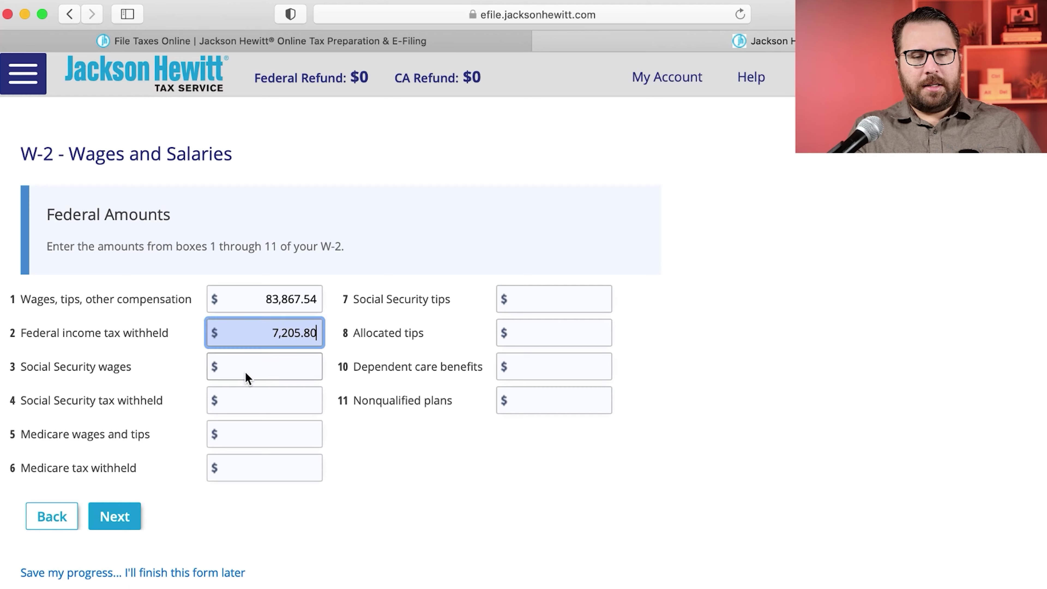
pyautogui.click(257, 365)
pyautogui.write('83,998.79')
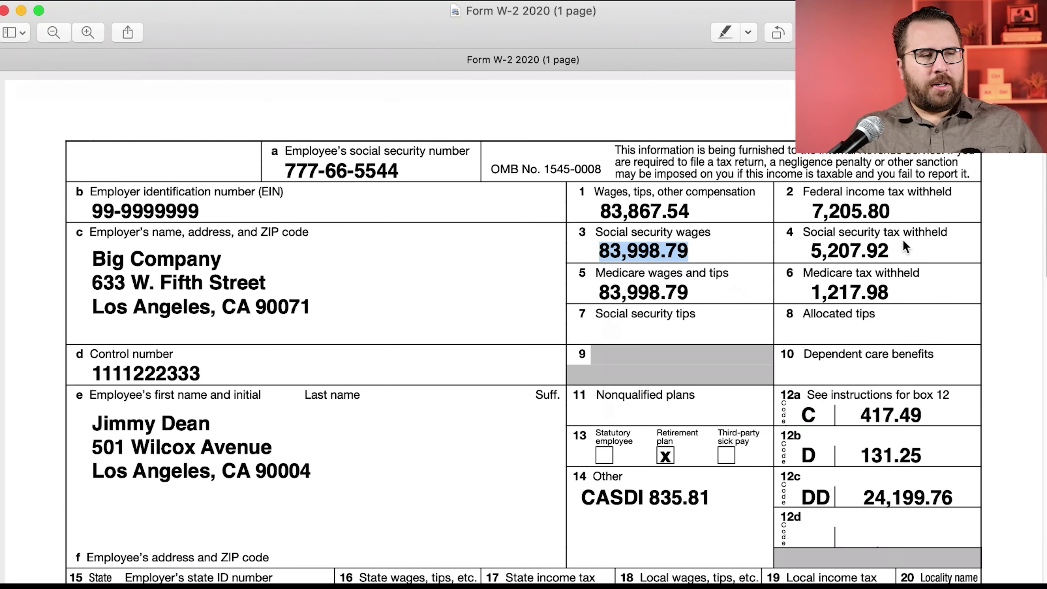
# Step: Enter Social Security tax 5,207.92, Medicare wages 83,998.79 and Medicare tax withheld 1,217.98
pyautogui.moveTo(904, 250); pyautogui.dragTo(807, 250)
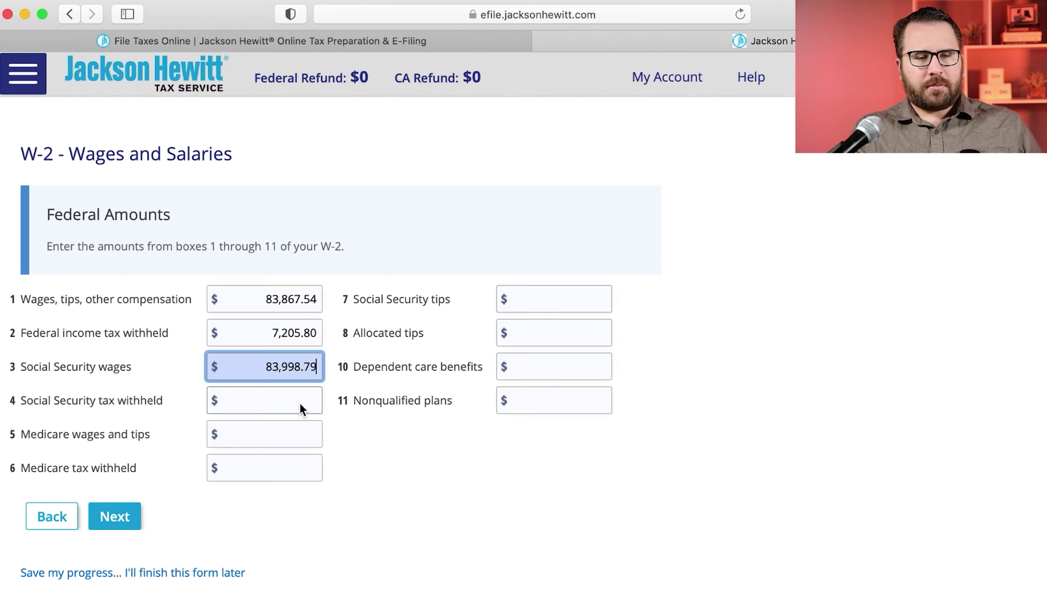
pyautogui.click(301, 400)
pyautogui.write('5207.92')
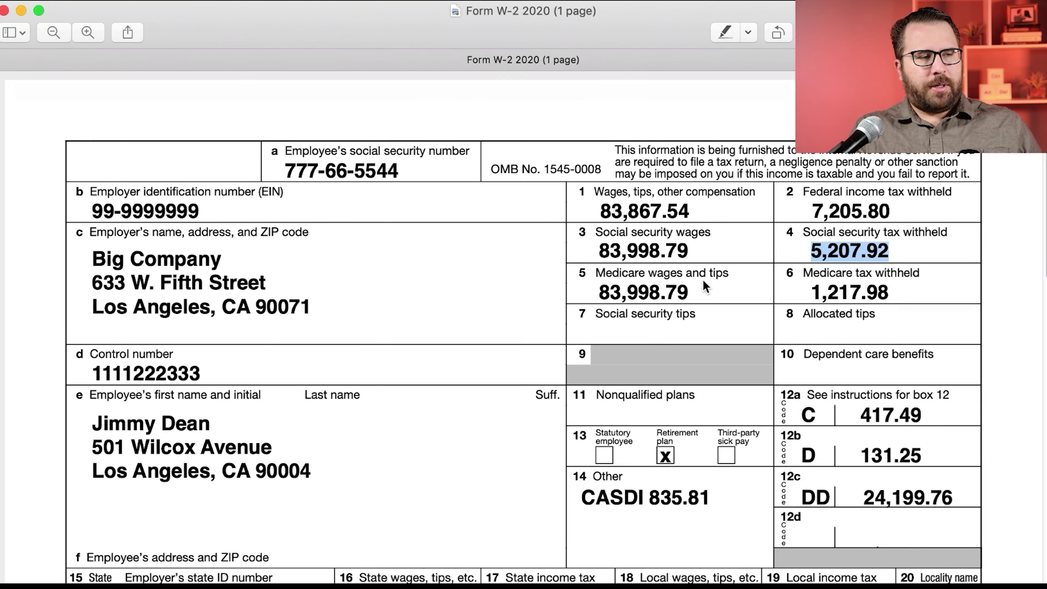
pyautogui.moveTo(703, 279); pyautogui.dragTo(594, 291)
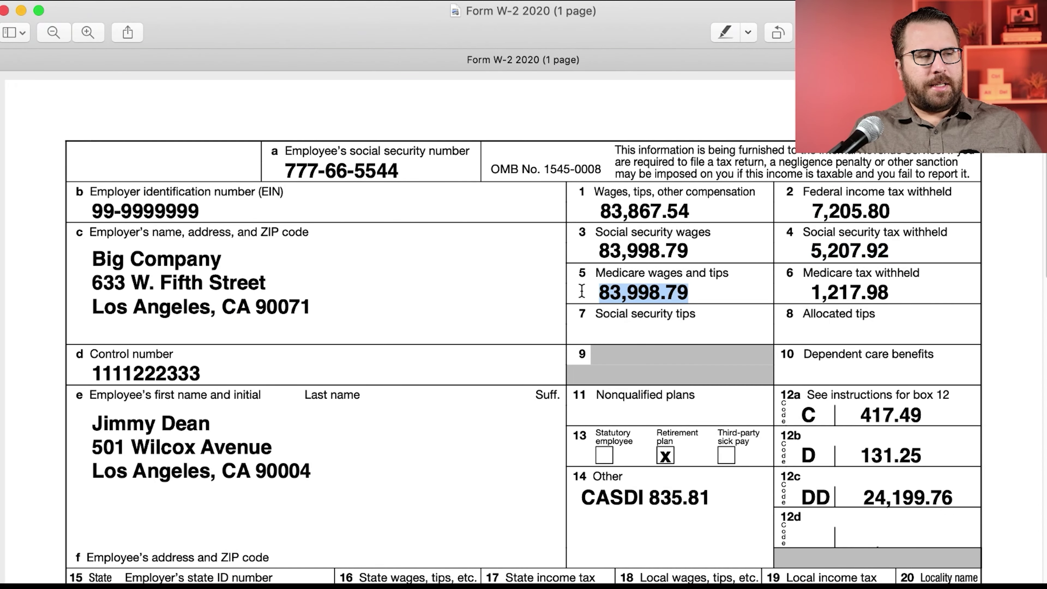
pyautogui.click(256, 435)
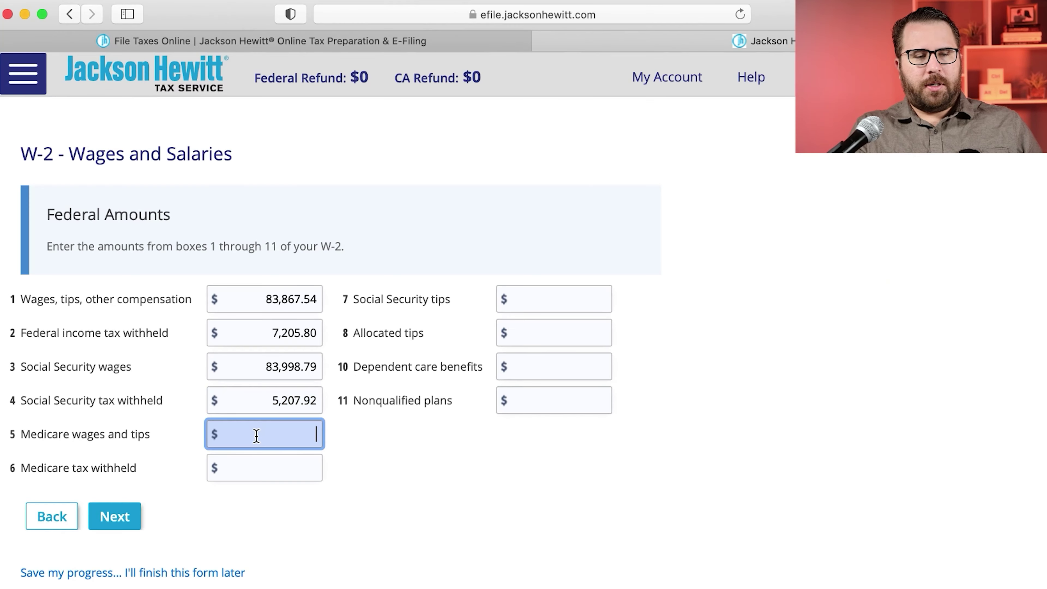
pyautogui.write('83998.79')
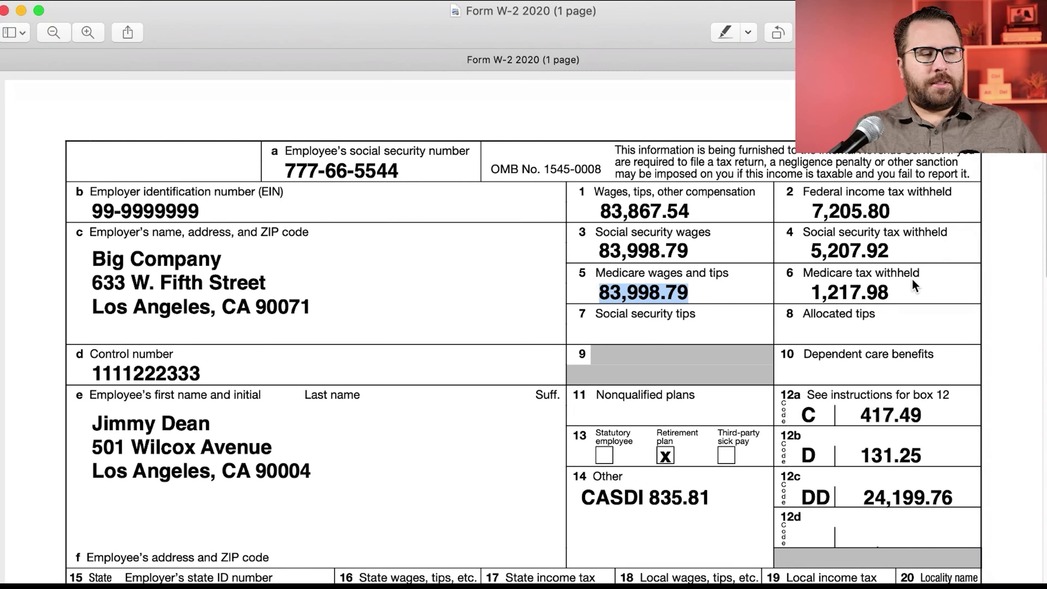
pyautogui.moveTo(893, 293); pyautogui.dragTo(802, 294)
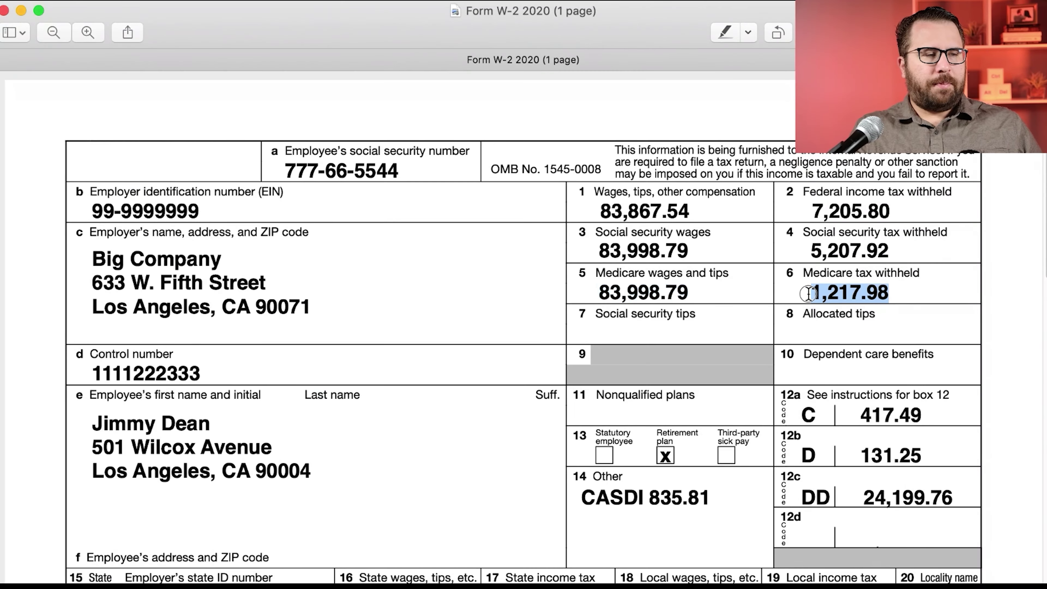
pyautogui.click(259, 471)
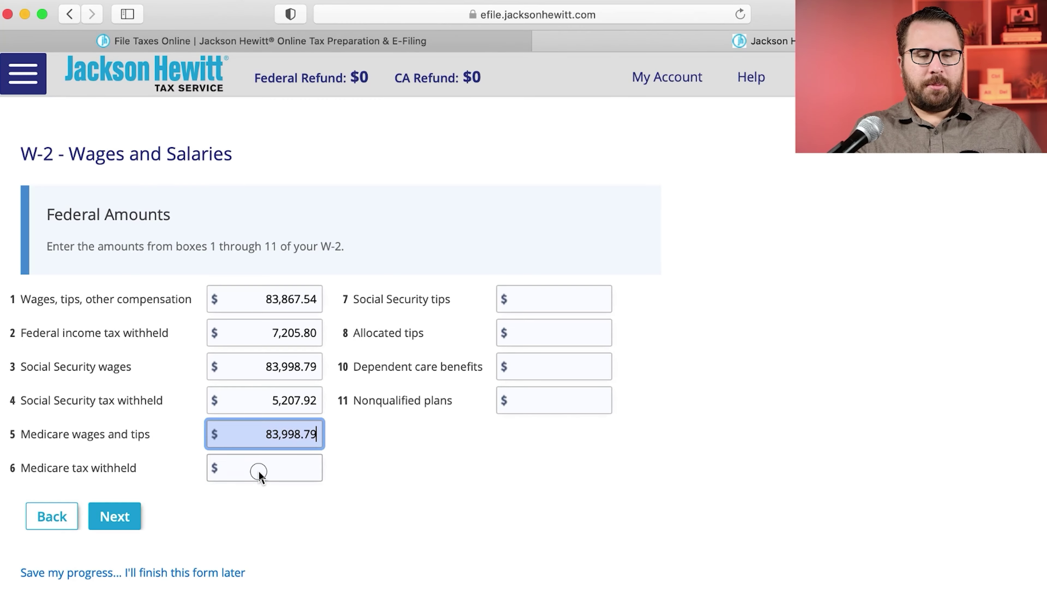
pyautogui.write('1217.98')
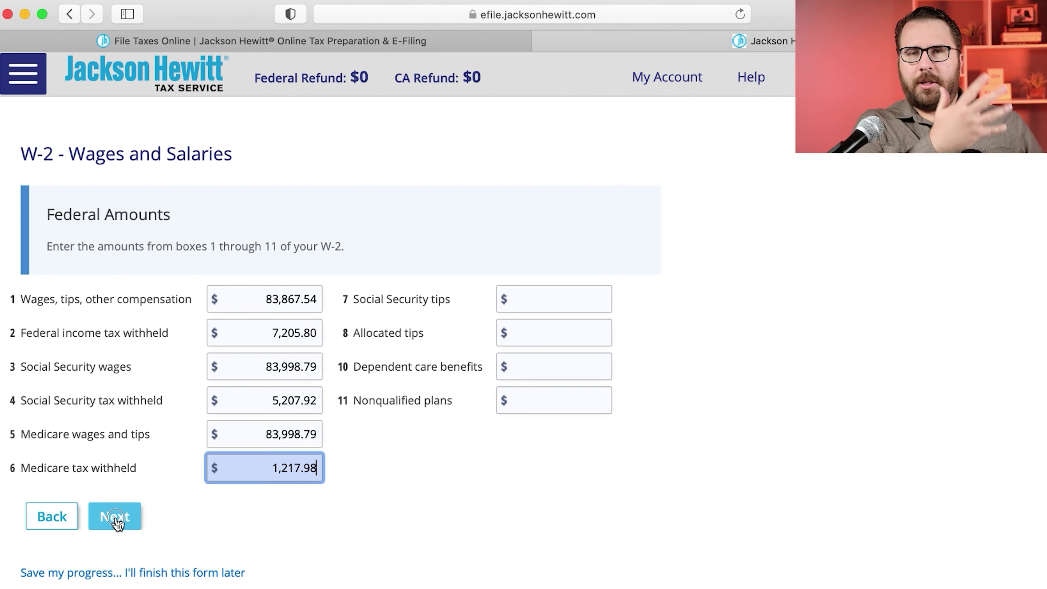
# Step: Go to the boxes 12–14 page and set line 12a to code C, year 2020, per the W-2
pyautogui.click(115, 519)
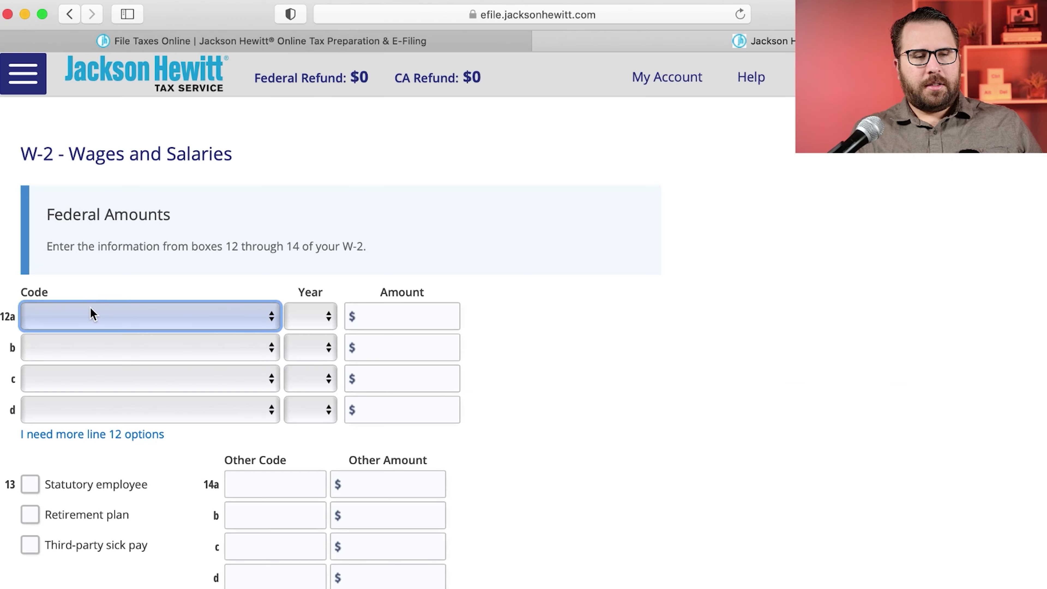
pyautogui.click(88, 316)
pyautogui.click(124, 365)
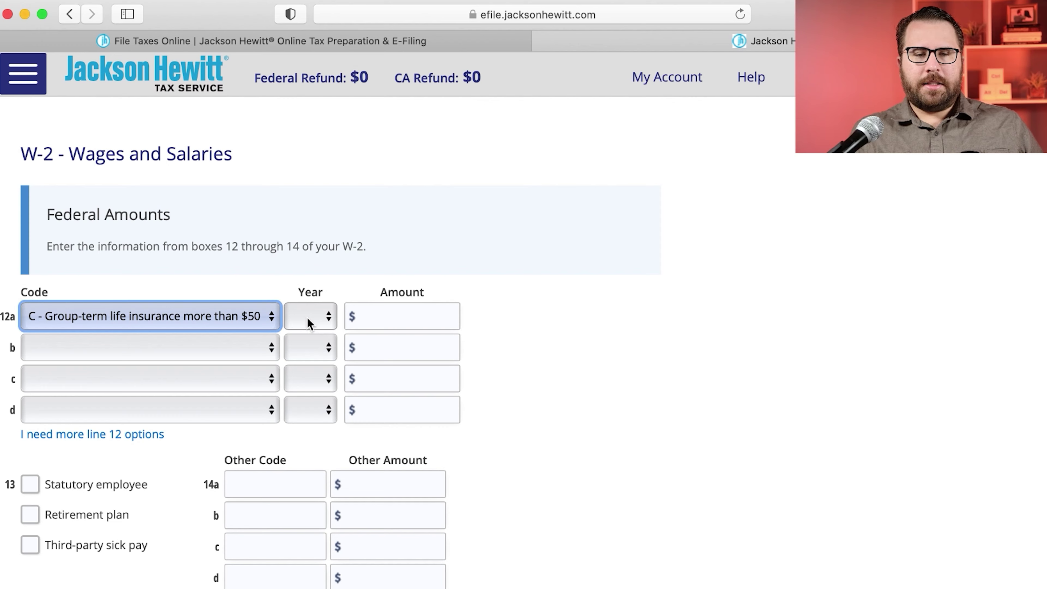
pyautogui.click(309, 323)
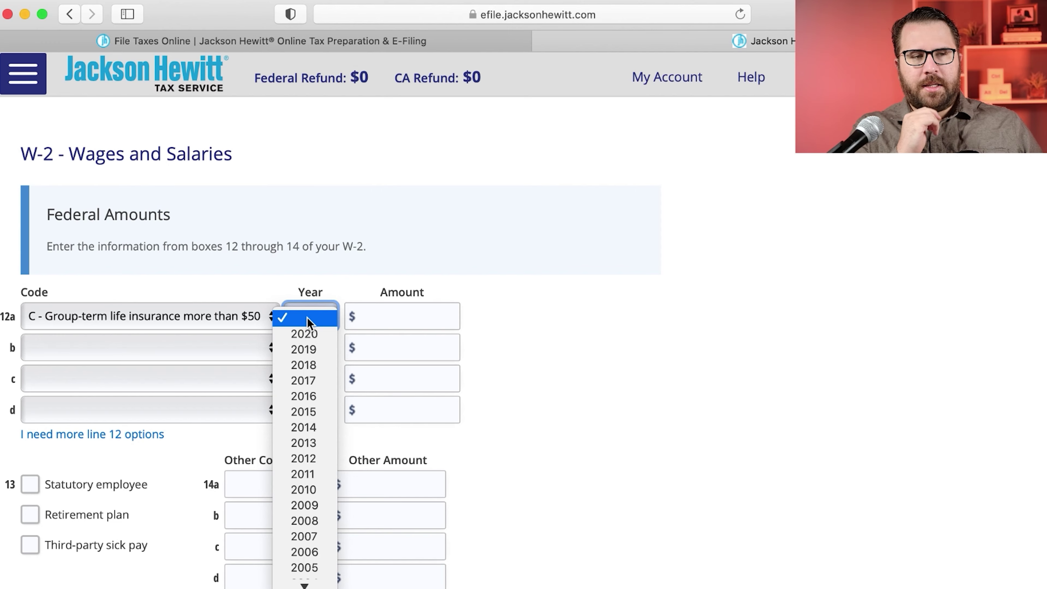
pyautogui.click(308, 322)
pyautogui.press('super+Tab')
pyautogui.moveTo(784, 396); pyautogui.dragTo(920, 414)
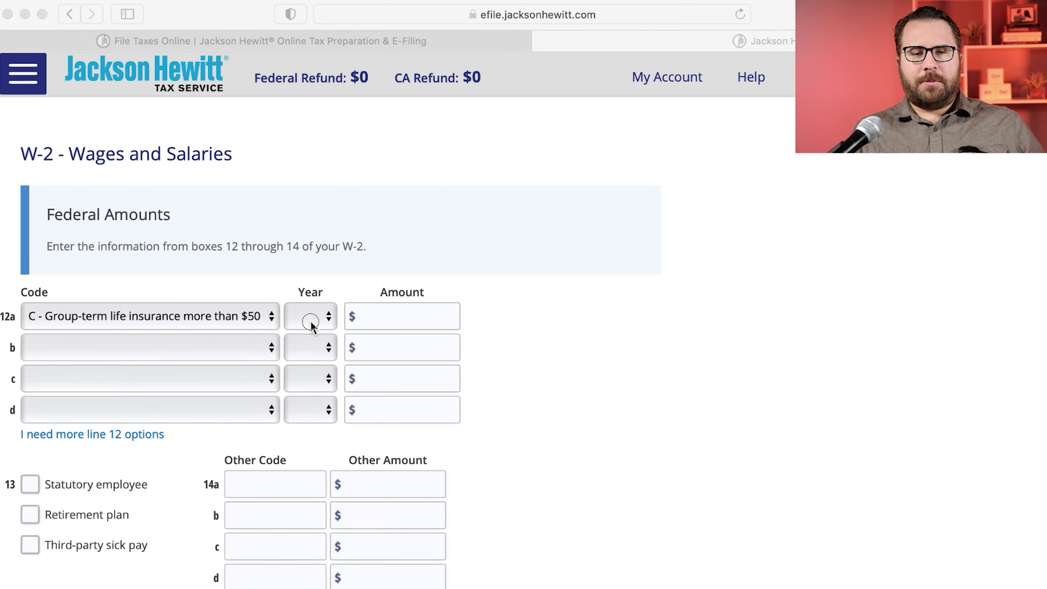
pyautogui.click(311, 325)
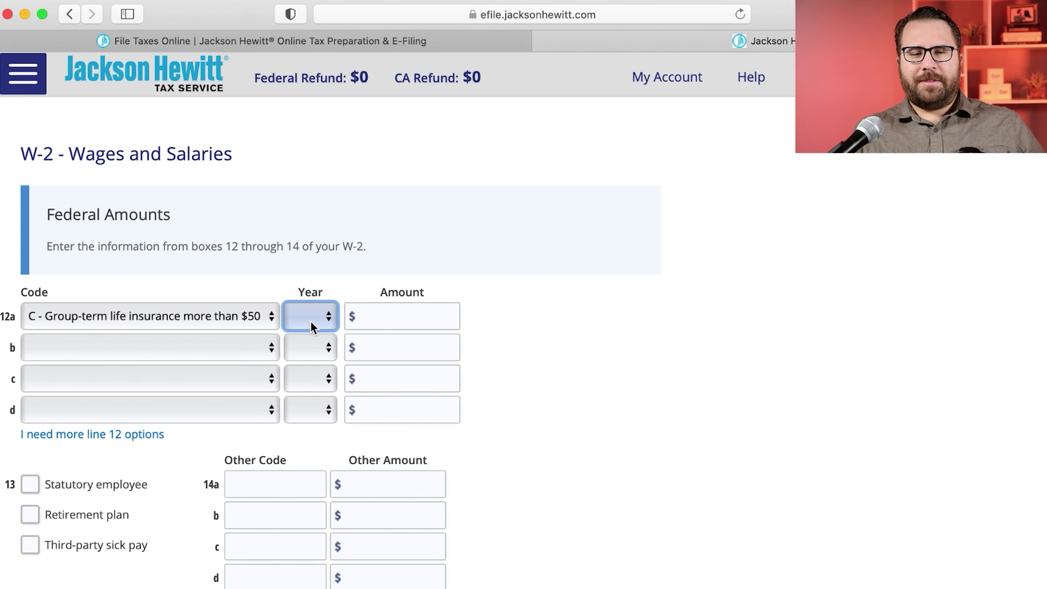
pyautogui.click(311, 326)
pyautogui.click(315, 333)
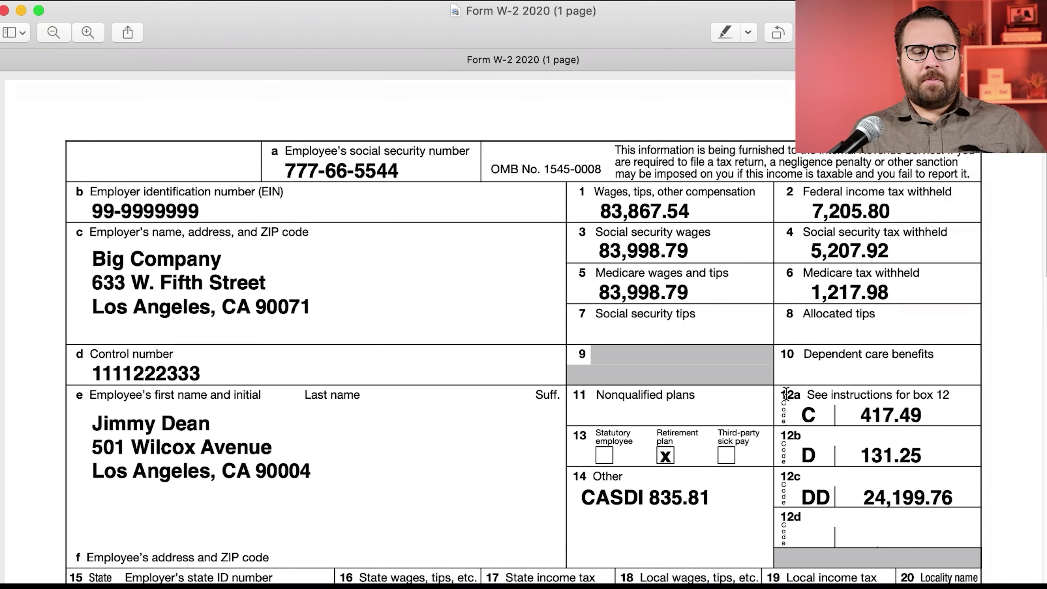
pyautogui.moveTo(783, 394); pyautogui.dragTo(784, 398)
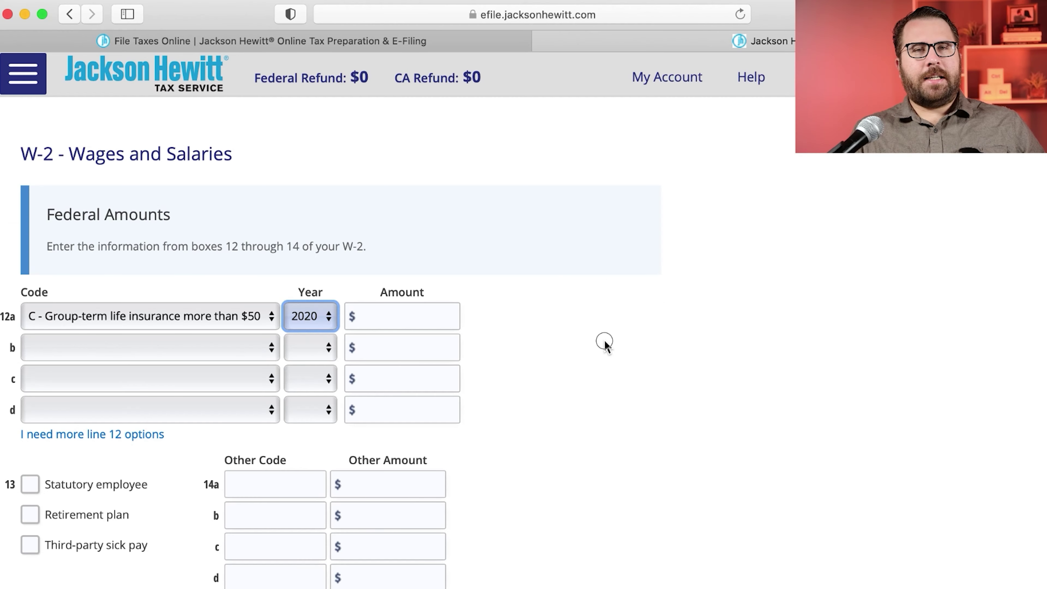
pyautogui.click(604, 342)
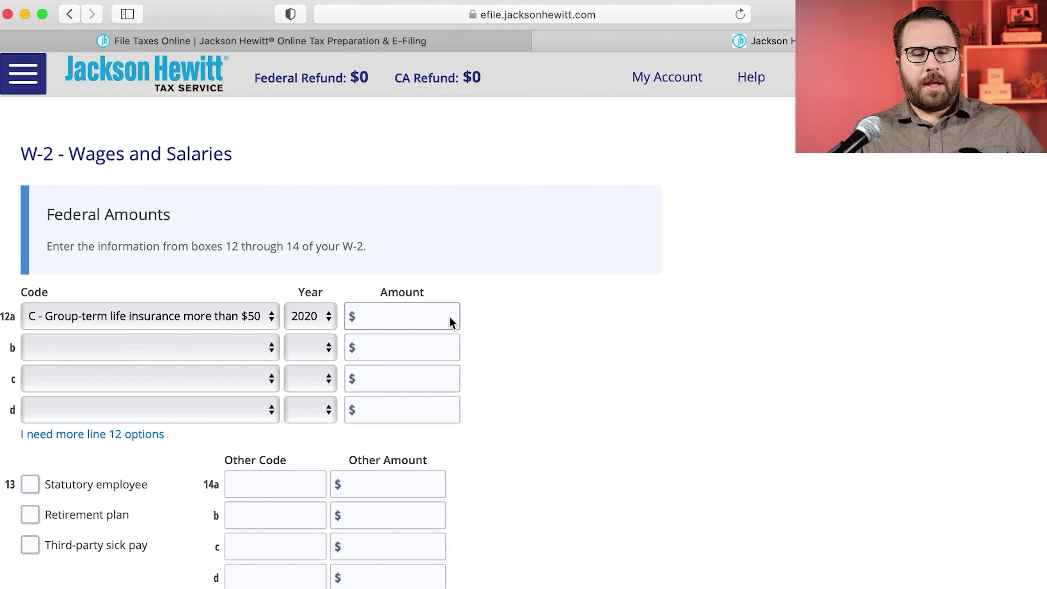
# Step: Enter 417.49 as the line 12a amount, keeping code C
pyautogui.click(435, 316)
pyautogui.write('4,179.4')
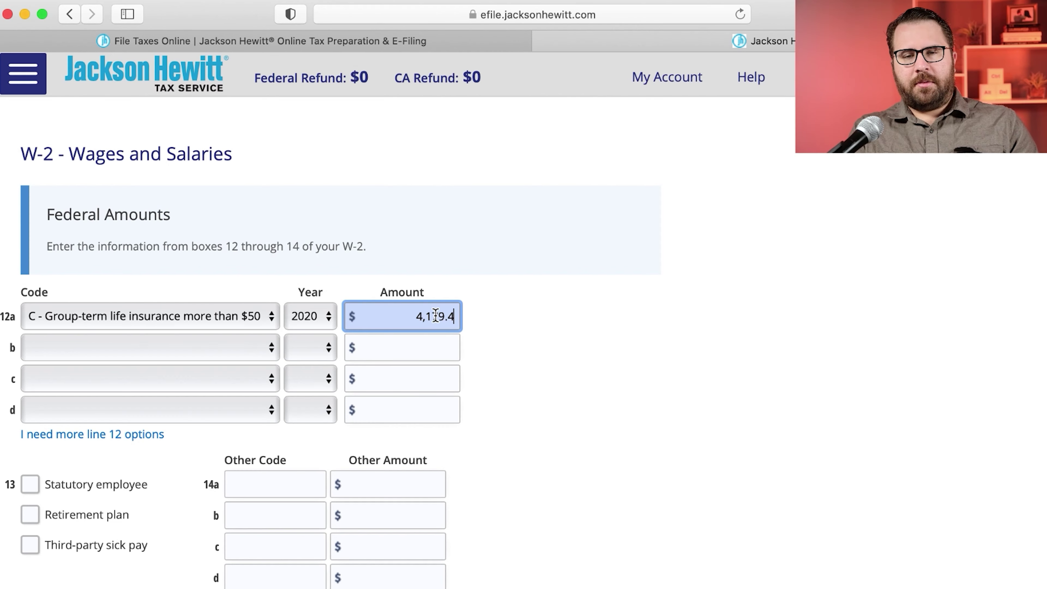
pyautogui.press('BackSpace')
pyautogui.press('BackSpace')
pyautogui.press('BackSpace')
pyautogui.write('17.49')
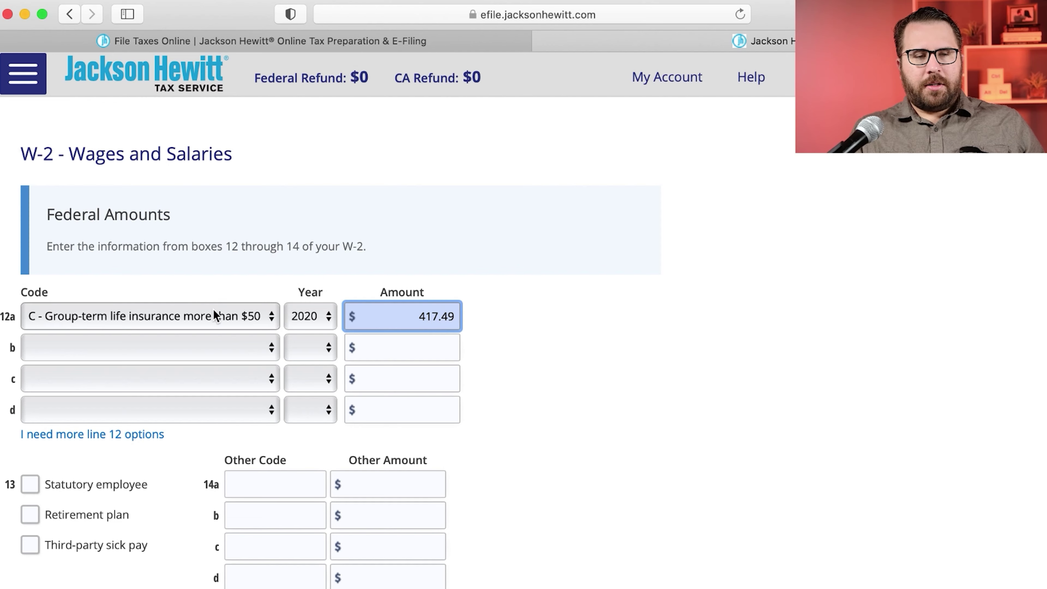
pyautogui.click(202, 316)
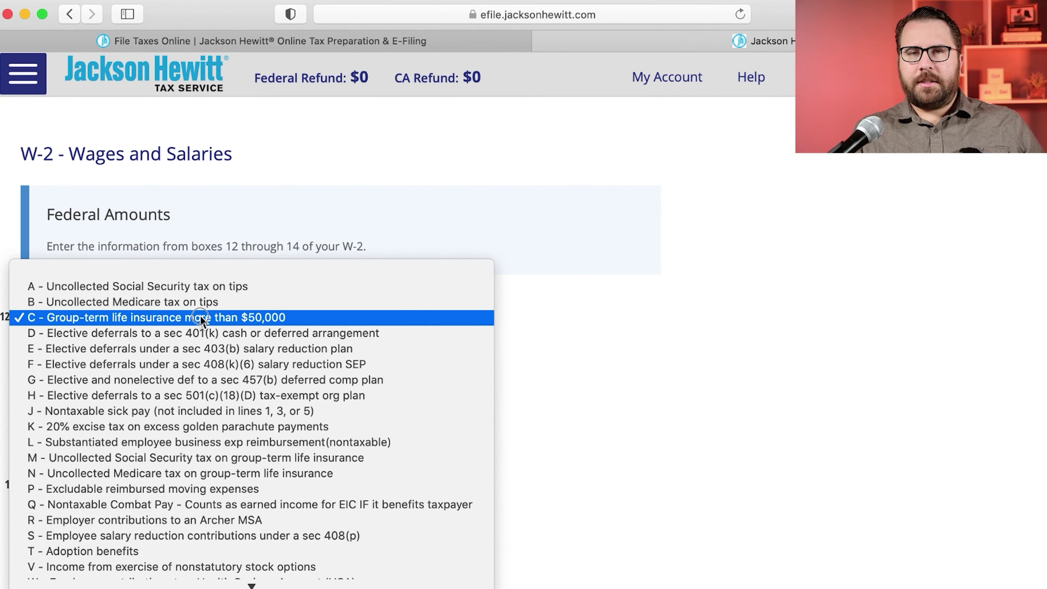
pyautogui.click(201, 316)
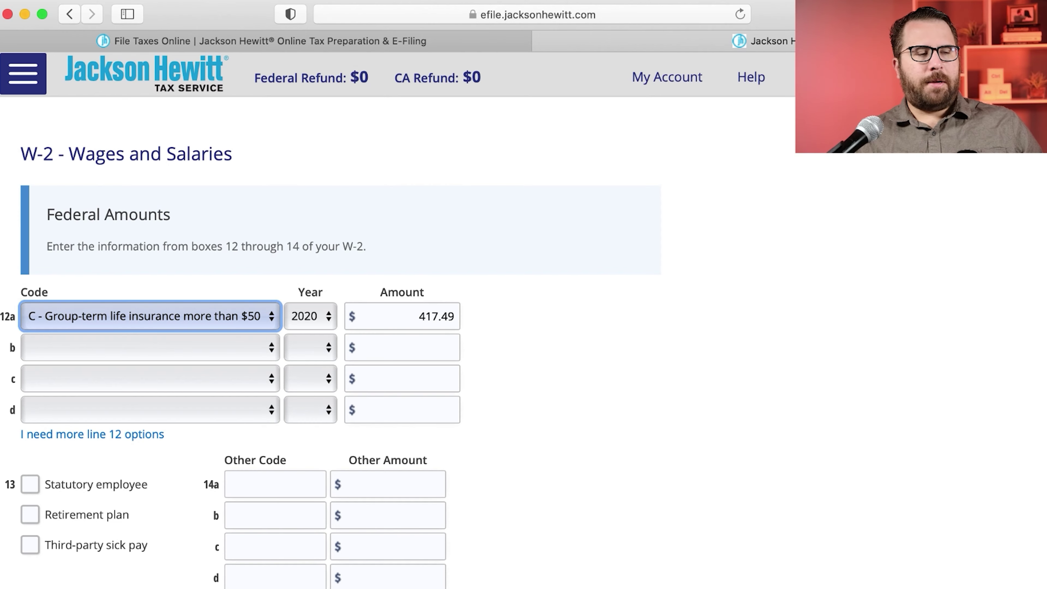
# Step: Set line 12b to code D, year 2020, amount 131.25
pyautogui.press('super+Tab')
pyautogui.moveTo(802, 451); pyautogui.dragTo(814, 450)
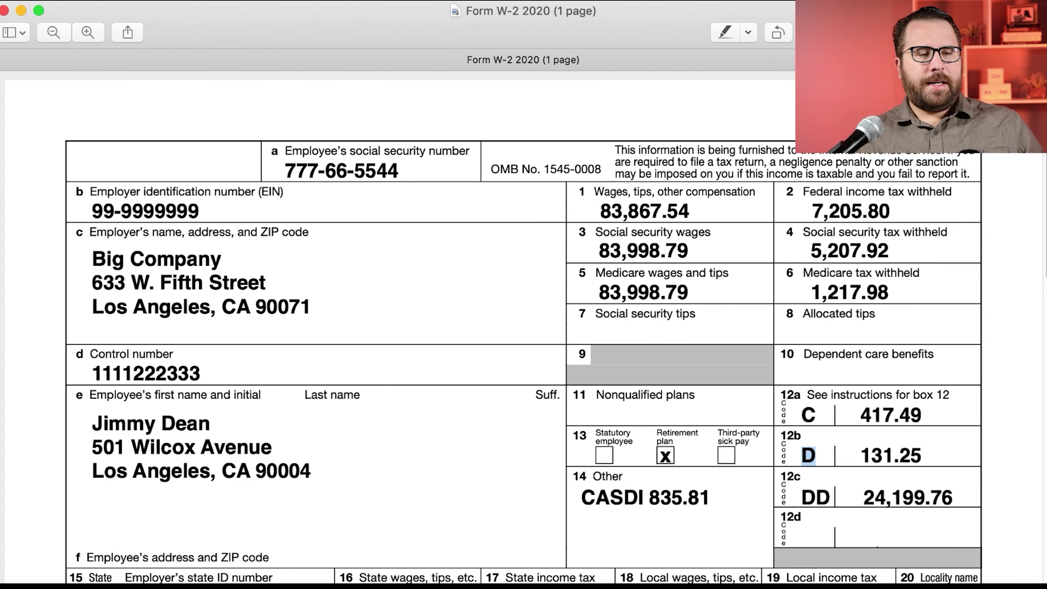
pyautogui.press('super+Tab')
pyautogui.click(77, 346)
pyautogui.click(104, 412)
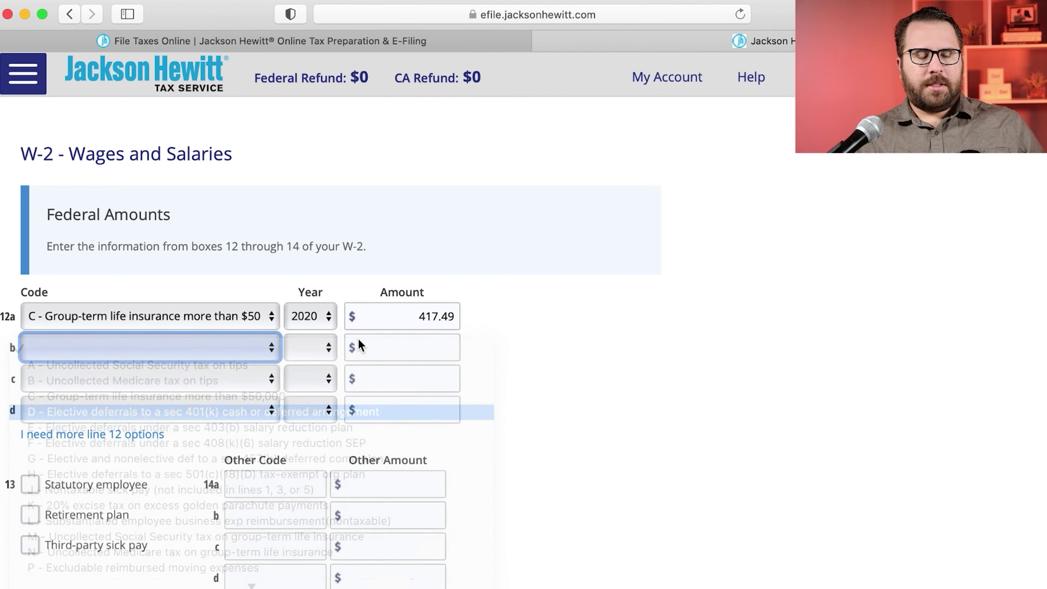
pyautogui.click(312, 355)
pyautogui.click(393, 358)
pyautogui.click(401, 349)
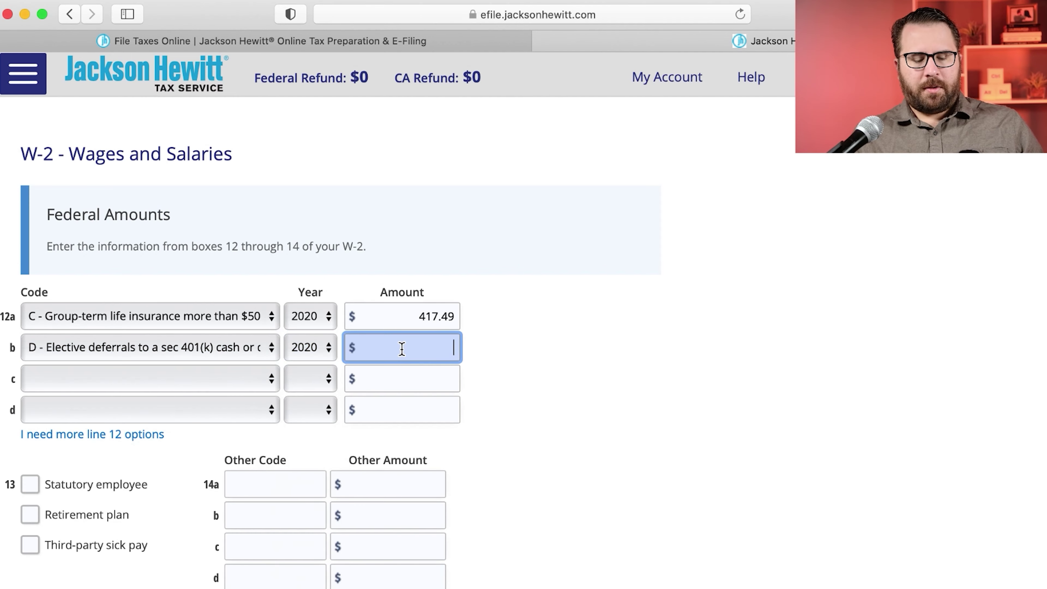
pyautogui.write('131.25')
# Step: Cross-check the box 1, 3 and 5 wages and the 131.25 box 12b amount on the W-2
pyautogui.press('super+Tab')
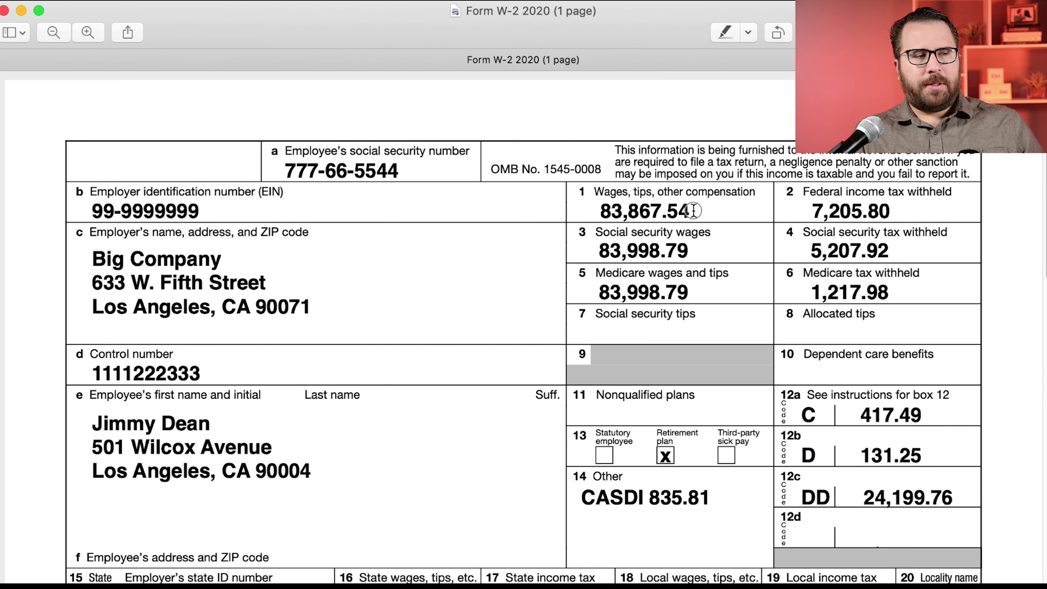
pyautogui.moveTo(691, 211); pyautogui.dragTo(596, 211)
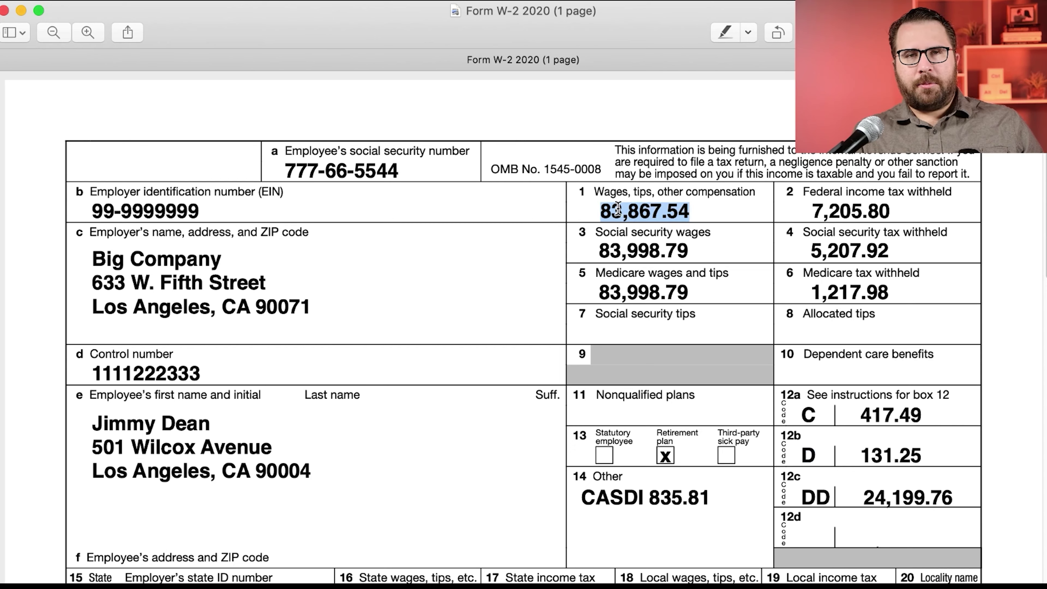
pyautogui.moveTo(716, 254); pyautogui.dragTo(575, 247)
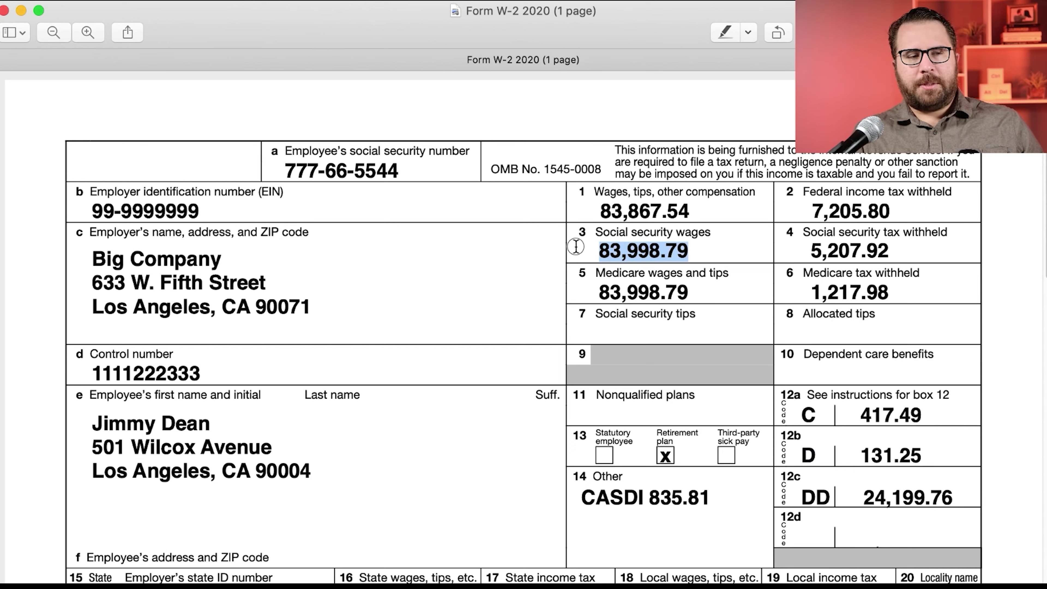
pyautogui.moveTo(922, 462); pyautogui.dragTo(854, 457)
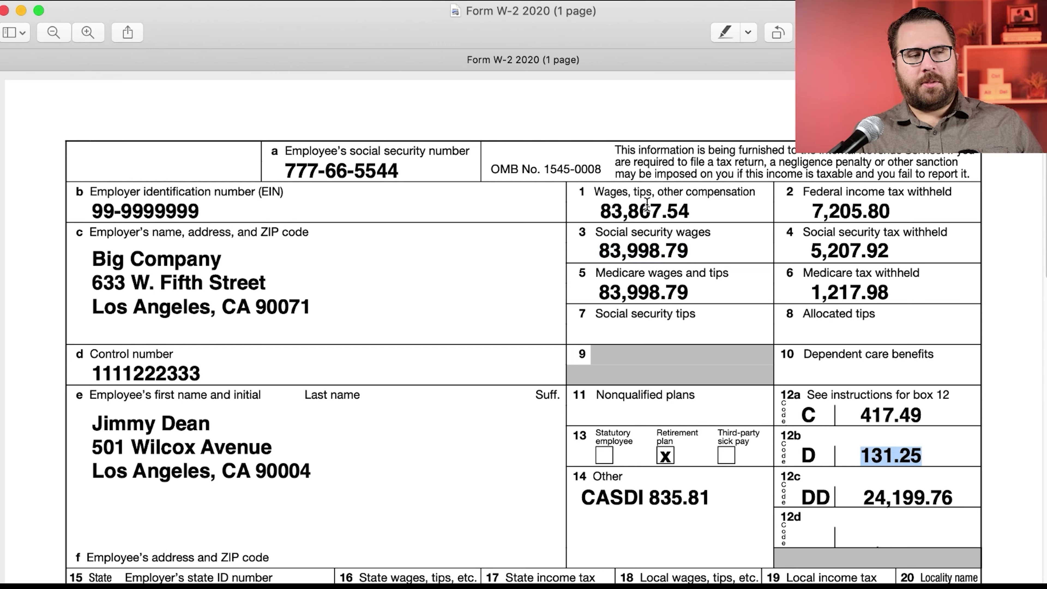
pyautogui.moveTo(693, 209); pyautogui.dragTo(617, 211)
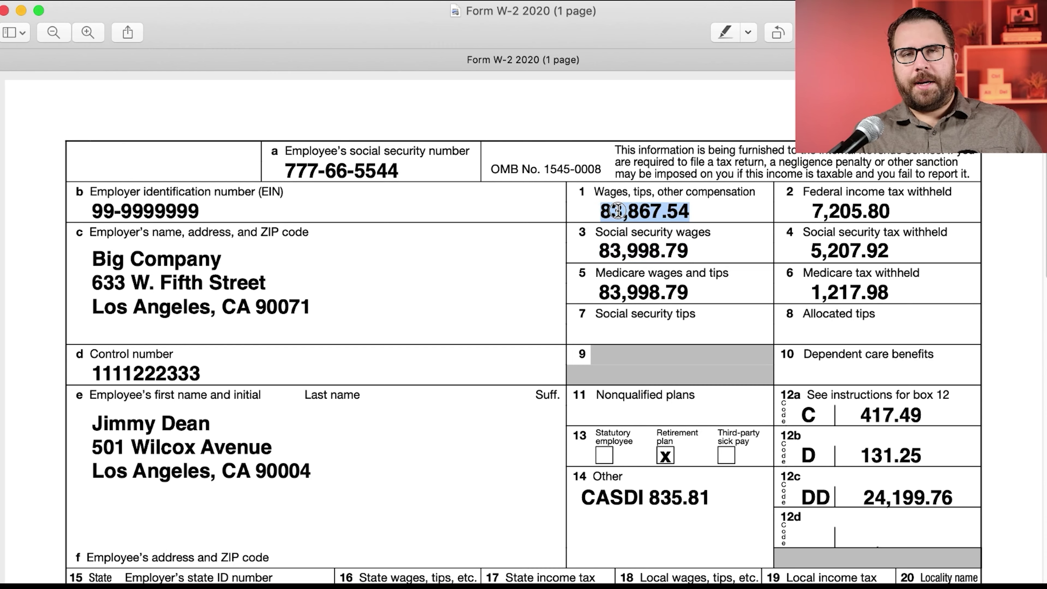
pyautogui.moveTo(701, 249); pyautogui.dragTo(600, 250)
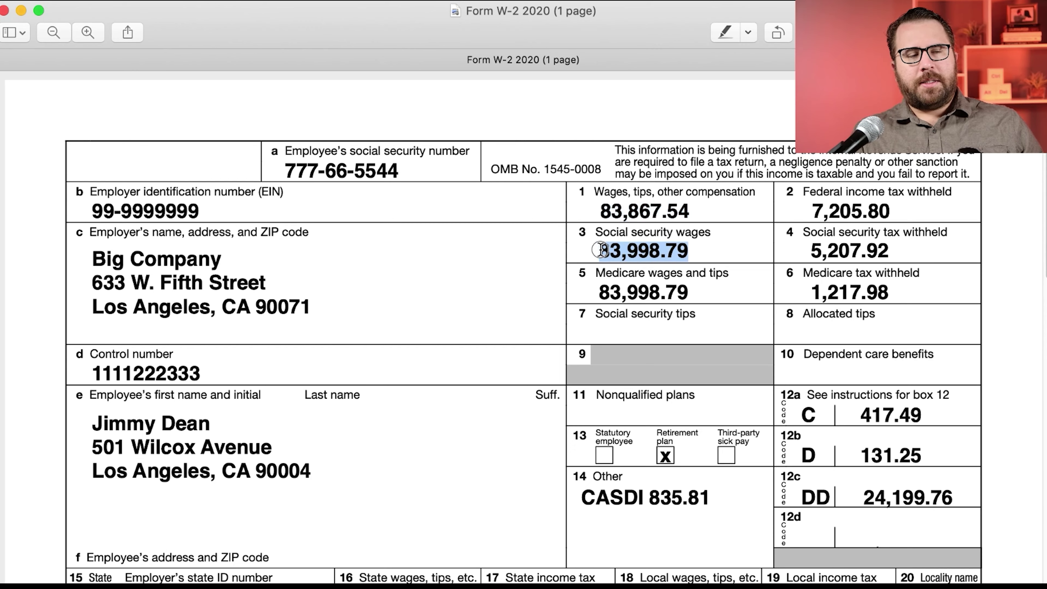
pyautogui.moveTo(709, 290); pyautogui.dragTo(567, 292)
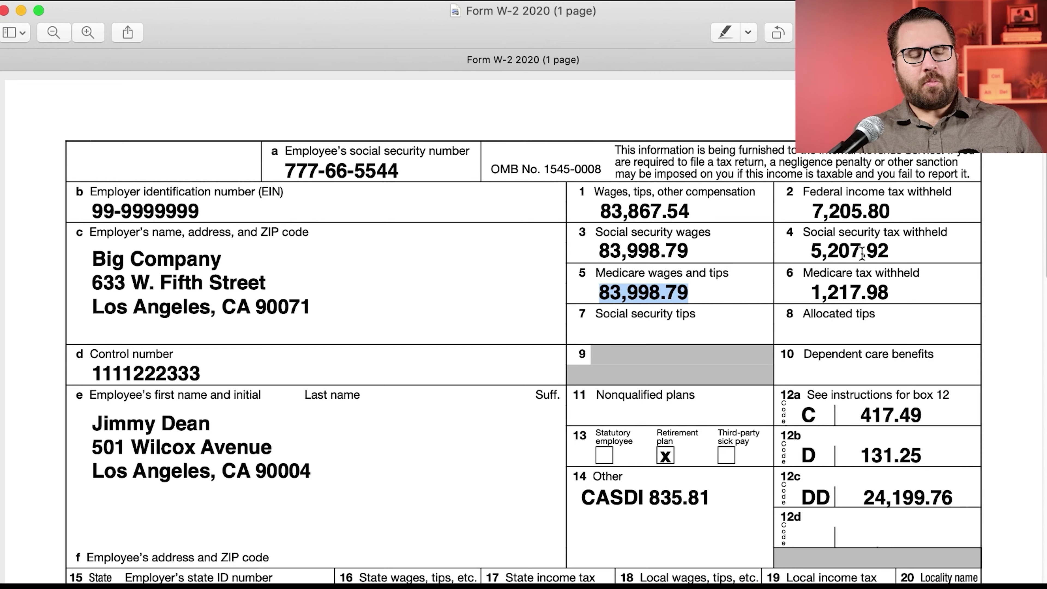
# Step: Set line 12c to code DD, year 2020, amount 24,199.76
pyautogui.moveTo(818, 497); pyautogui.dragTo(862, 500)
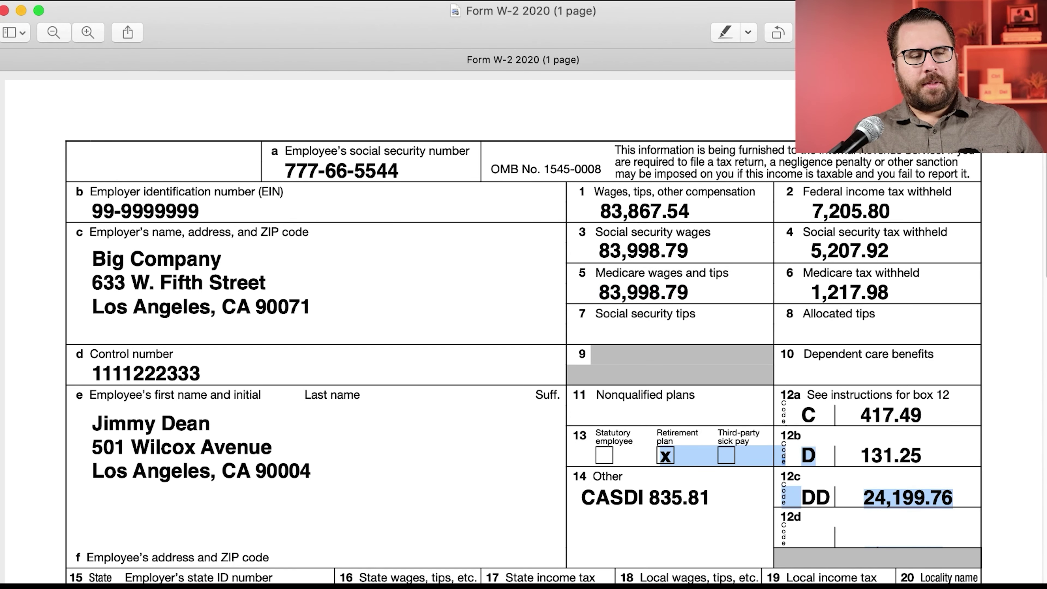
pyautogui.press('super+Tab')
pyautogui.click(117, 379)
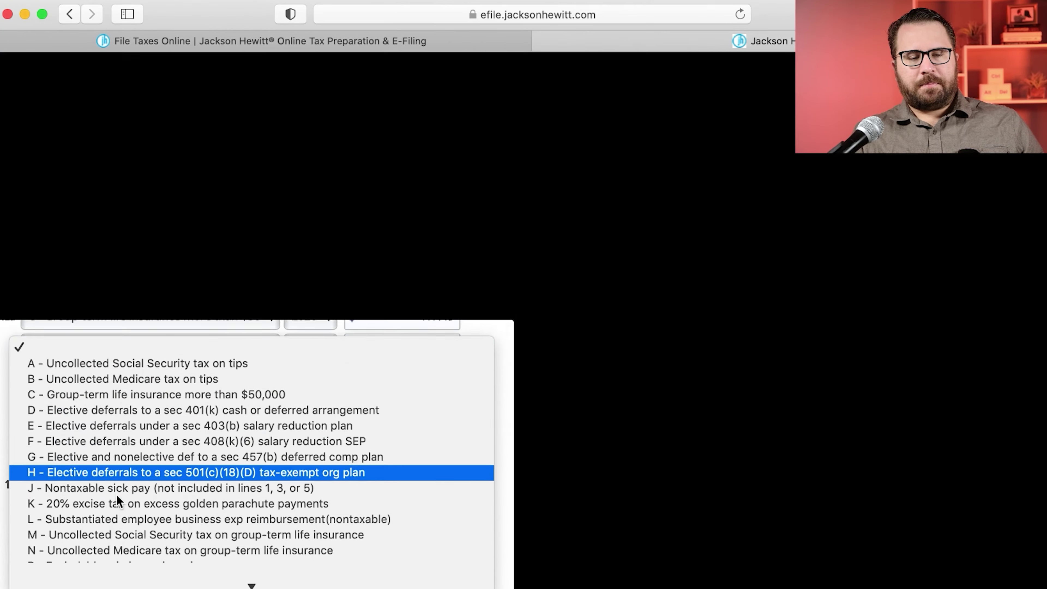
pyautogui.scroll(-5, 117, 497)
pyautogui.click(124, 522)
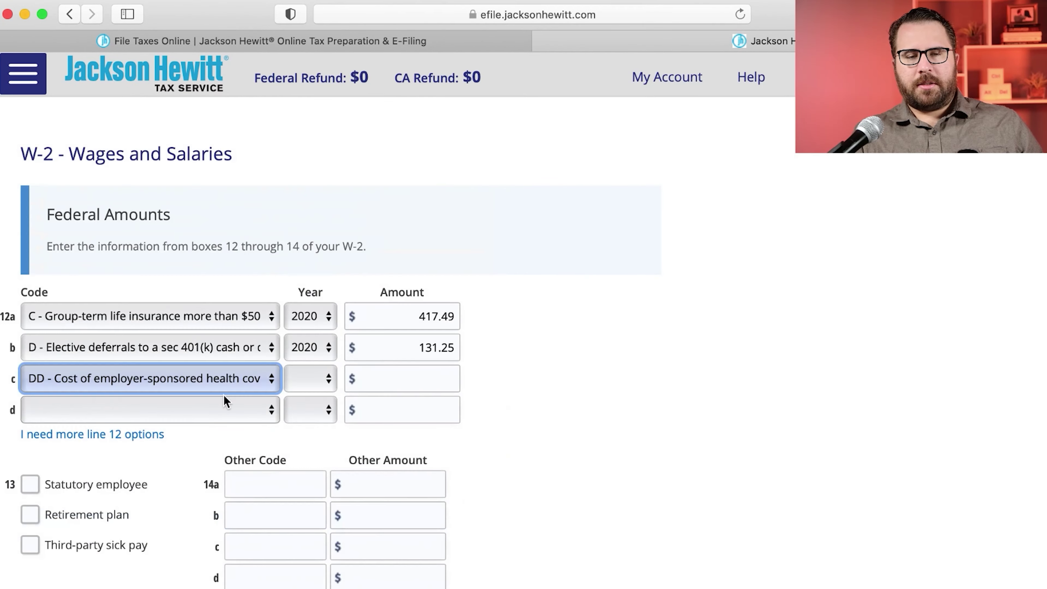
pyautogui.click(321, 383)
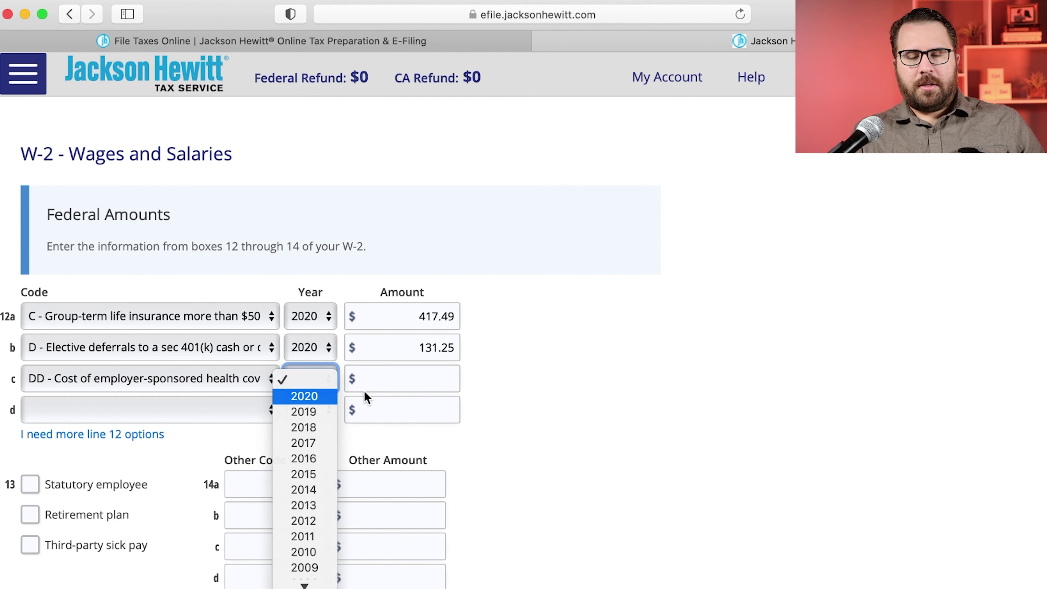
pyautogui.click(338, 396)
pyautogui.click(410, 383)
pyautogui.write('24,199.76')
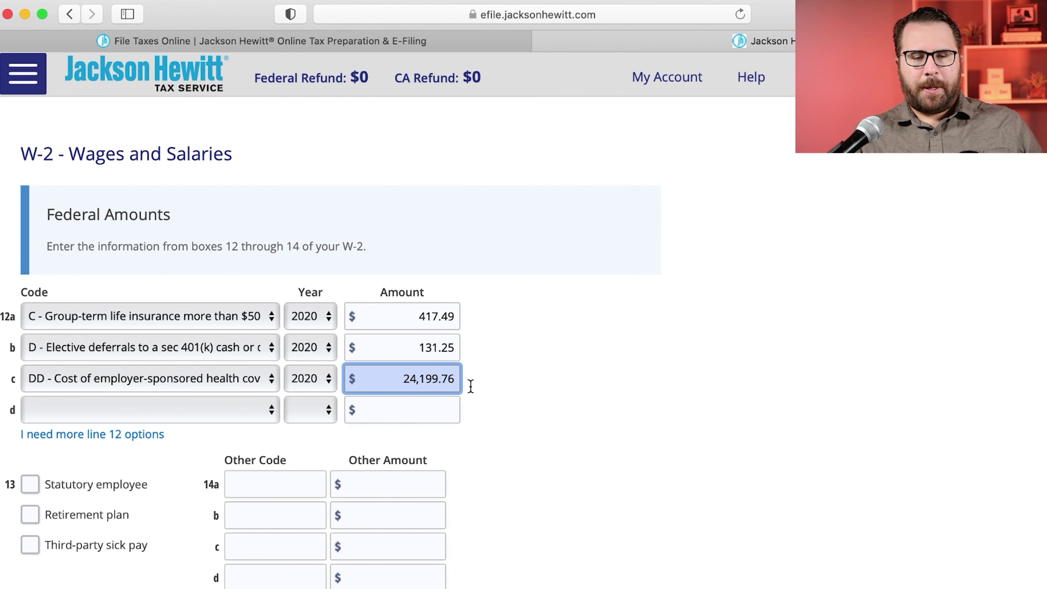
pyautogui.scroll(-8, 545, 416)
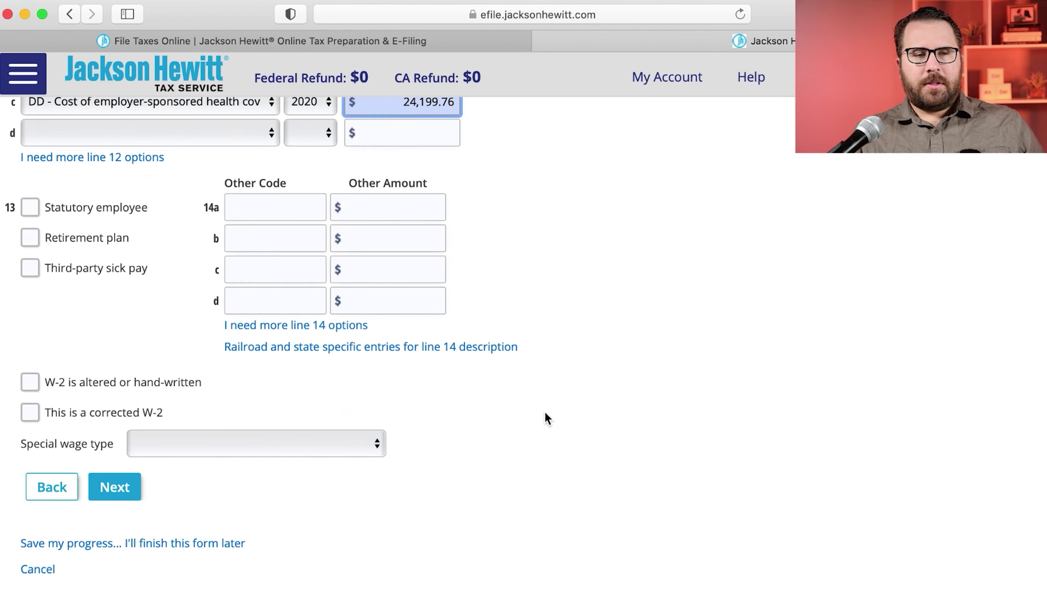
# Step: Check Retirement plan on the W-2, leaving Statutory employee unchecked
pyautogui.click(94, 159)
pyautogui.click(48, 158)
pyautogui.press('super+Tab')
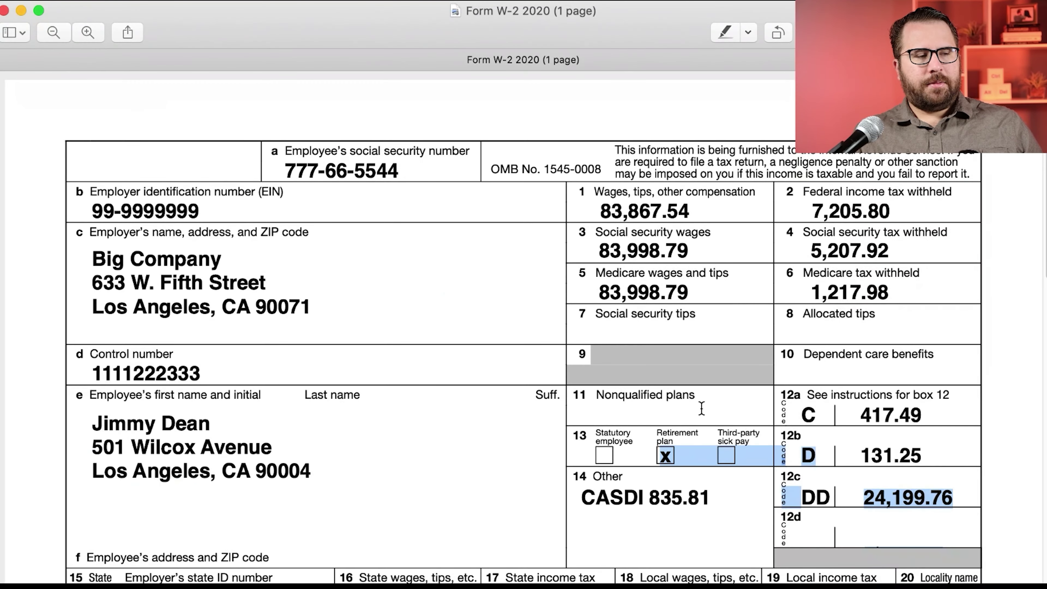
pyautogui.press('super+Tab')
pyautogui.click(30, 187)
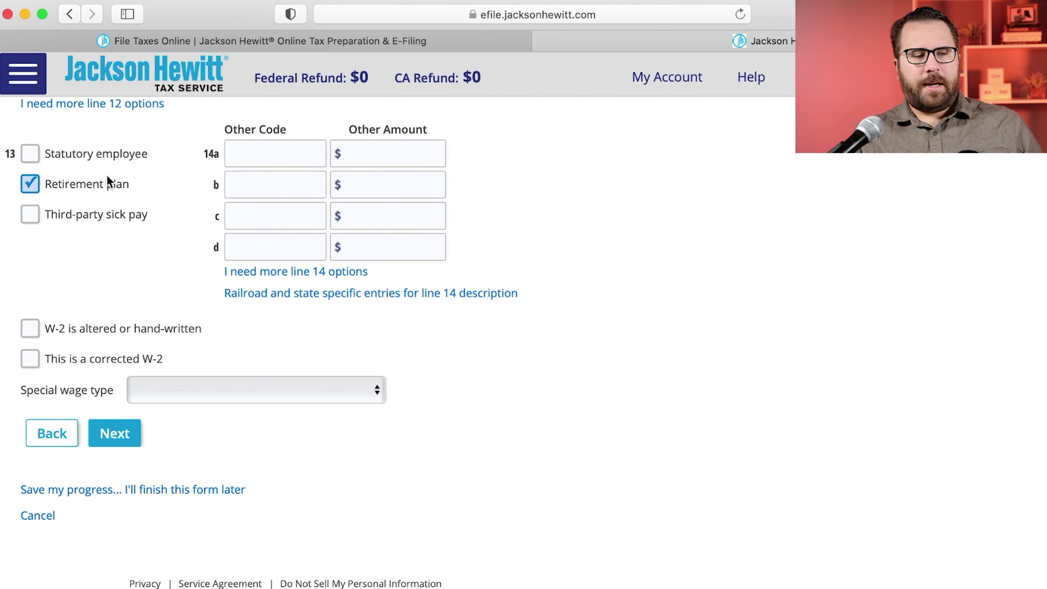
# Step: Enter line 14a as CASDI with amount 835.81
pyautogui.press('super+Tab')
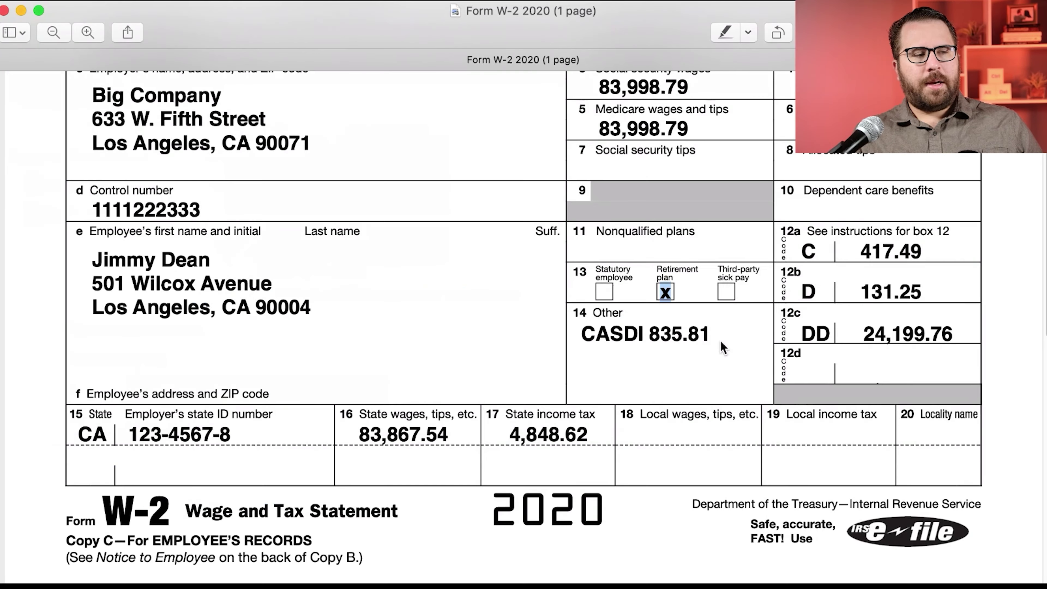
pyautogui.moveTo(717, 336); pyautogui.dragTo(570, 342)
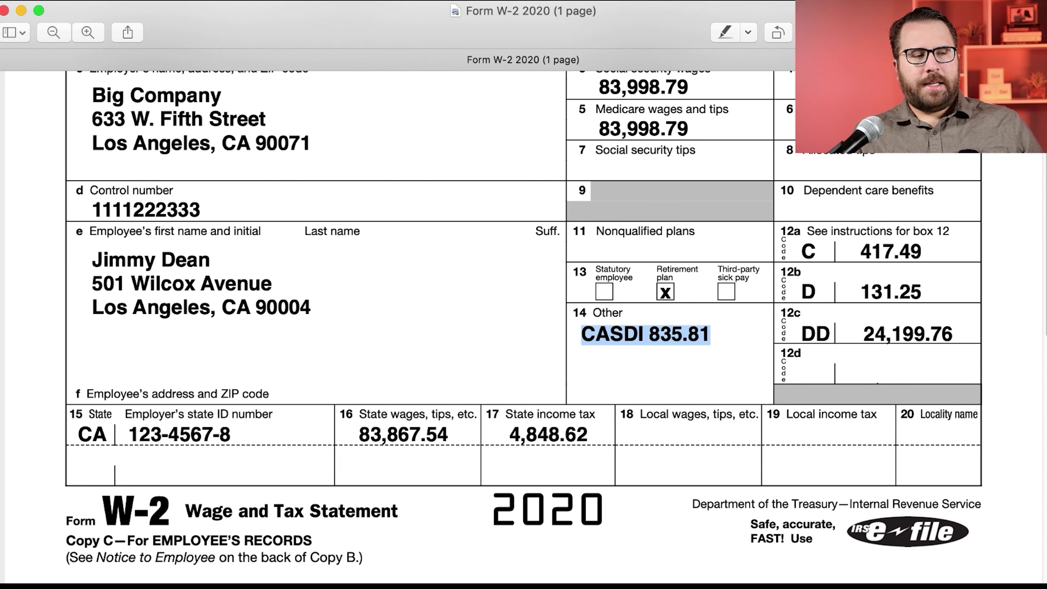
pyautogui.press('super+Tab')
pyautogui.click(285, 156)
pyautogui.write('D')
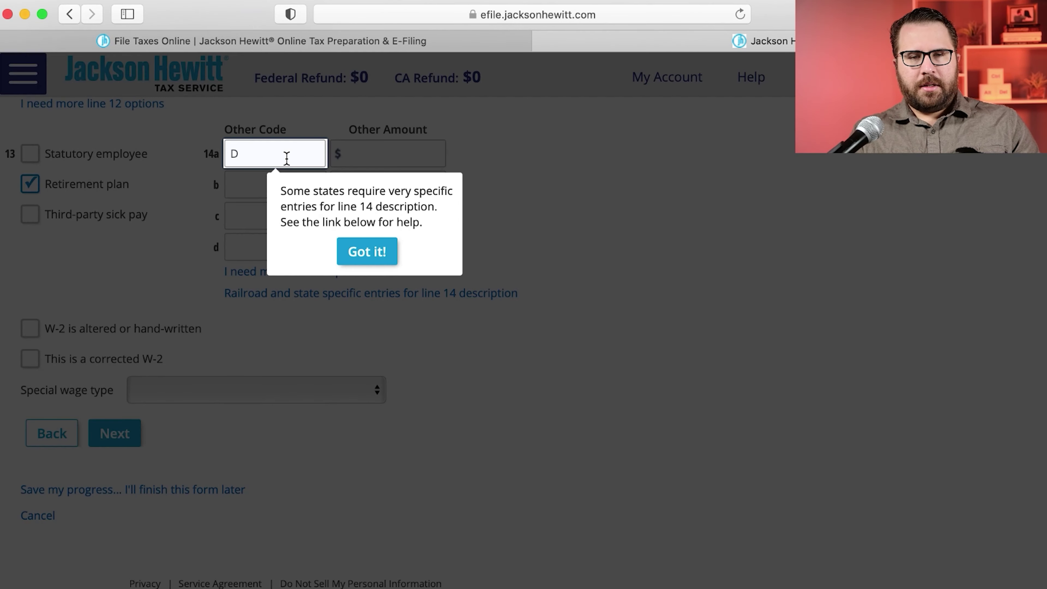
pyautogui.click(373, 253)
pyautogui.write('A')
pyautogui.press('BackSpace')
pyautogui.write('CA')
pyautogui.press('Tab')
pyautogui.write('835.81')
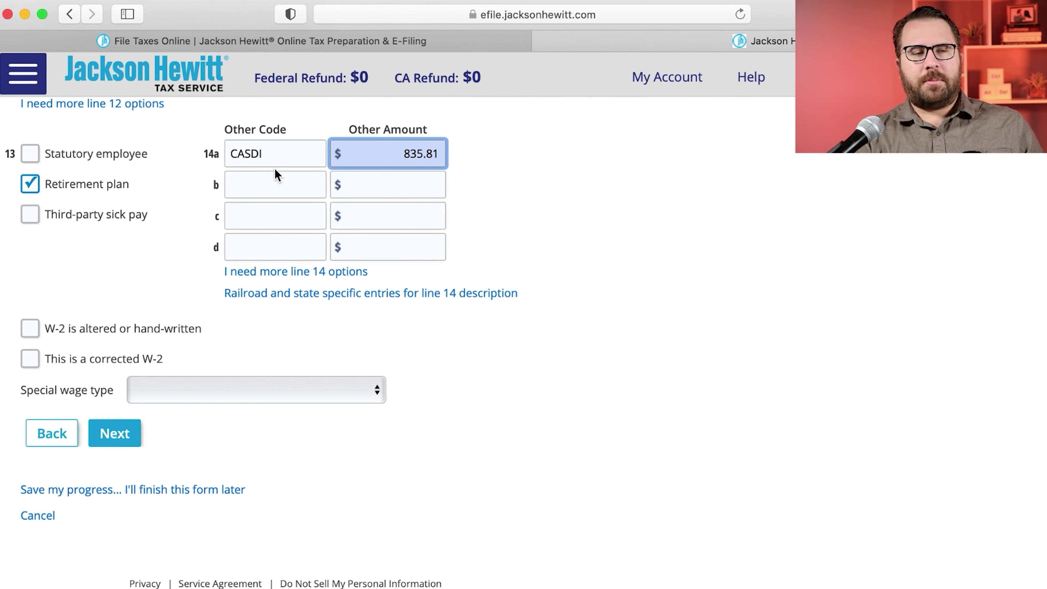
pyautogui.click(551, 182)
# Step: Leave Special wage type unset and continue to State and Local Amounts
pyautogui.scroll(-1, 471, 178)
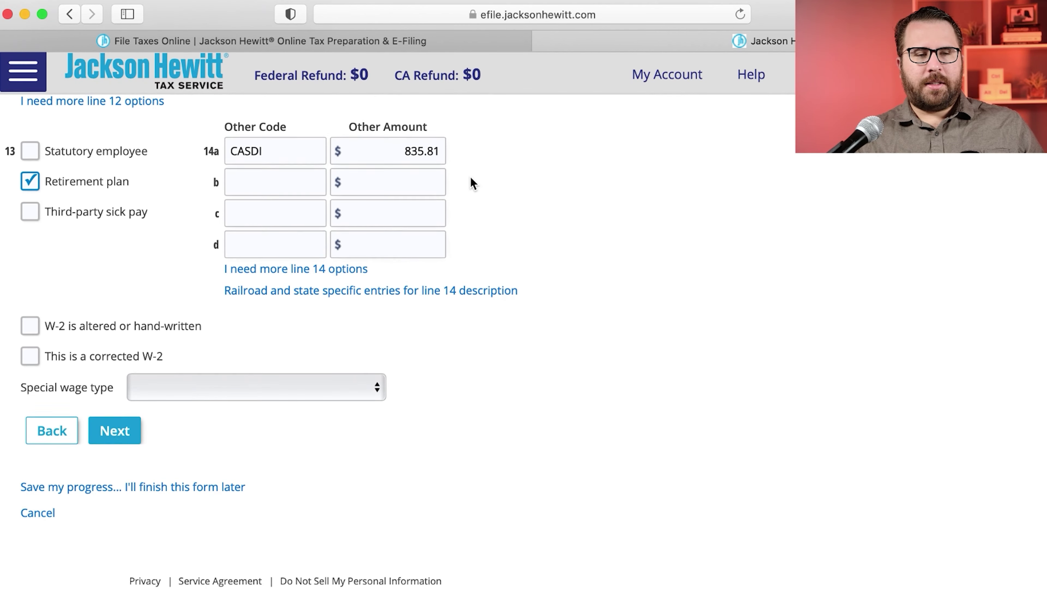
pyautogui.scroll(1, 471, 183)
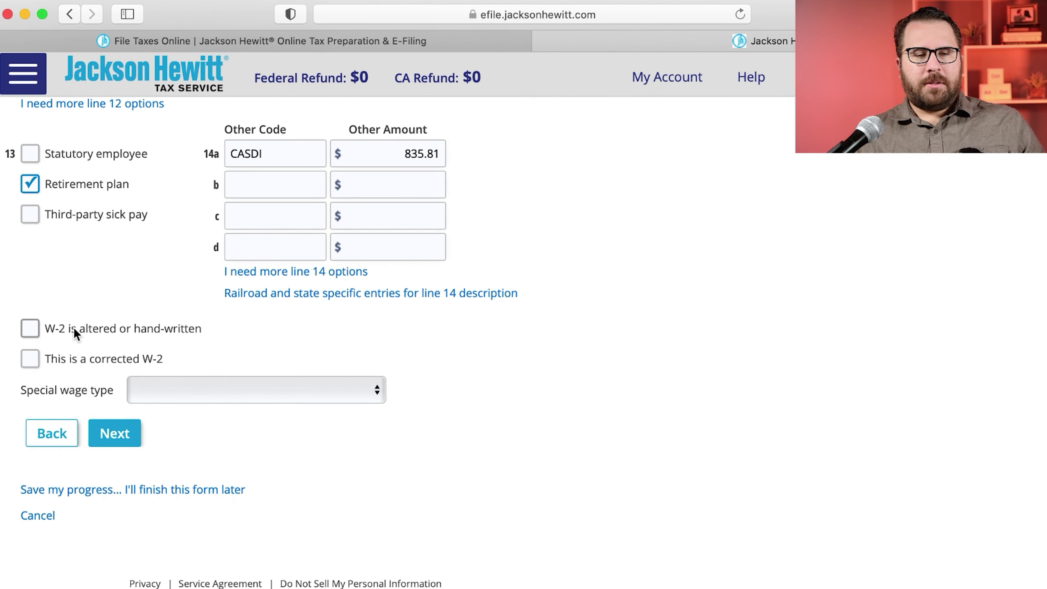
pyautogui.click(187, 393)
pyautogui.scroll(-5, 281, 495)
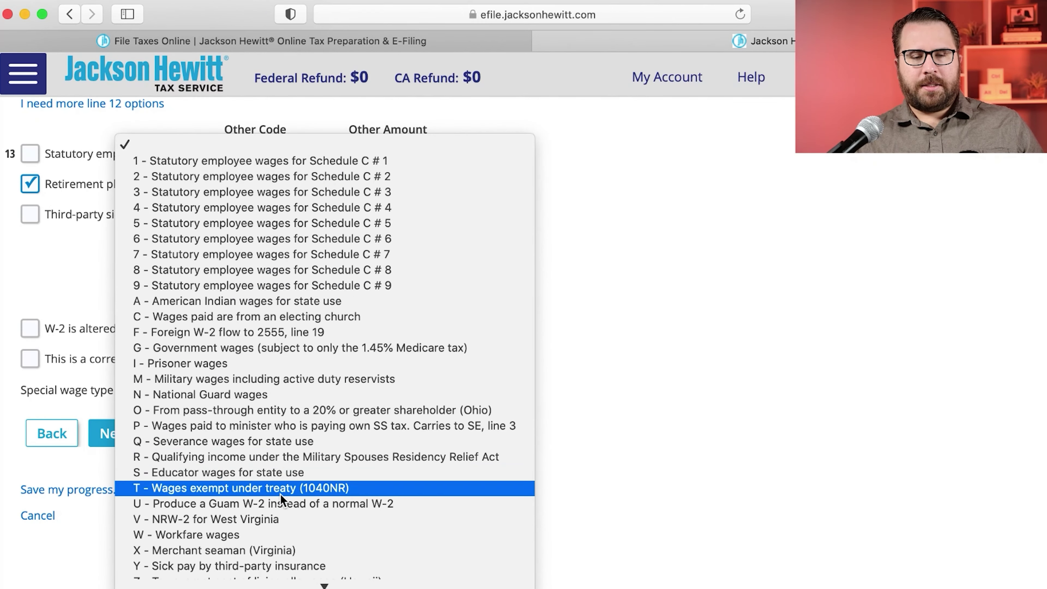
pyautogui.scroll(-1, 411, 339)
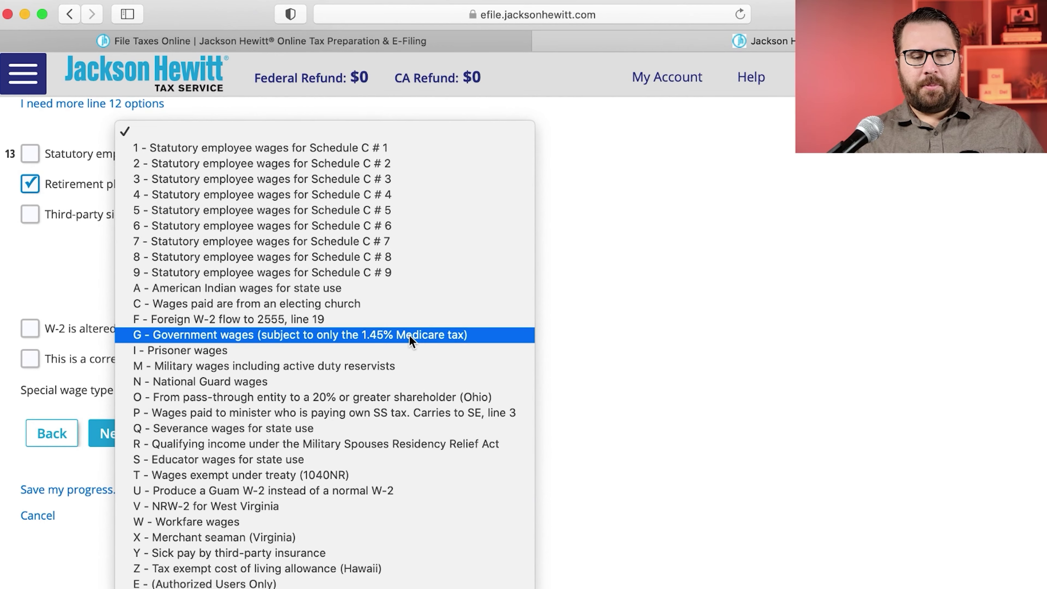
pyautogui.click(596, 233)
pyautogui.click(112, 423)
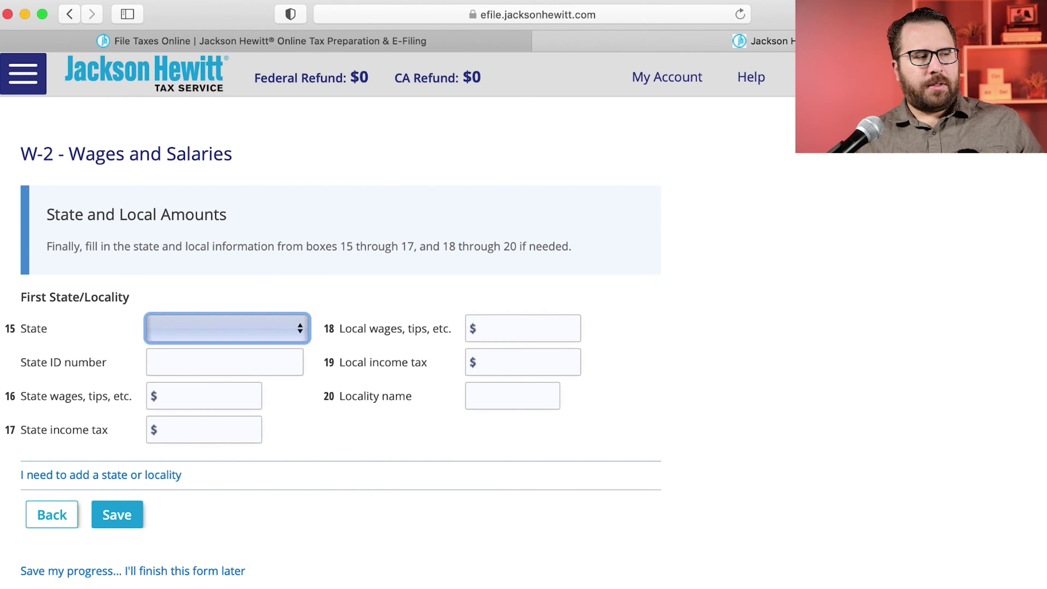
# Step: Choose California as the W-2 state
pyautogui.press('cmd+Tab')
pyautogui.moveTo(62, 445); pyautogui.dragTo(575, 435)
pyautogui.click(578, 437)
pyautogui.press('cmd+Tab')
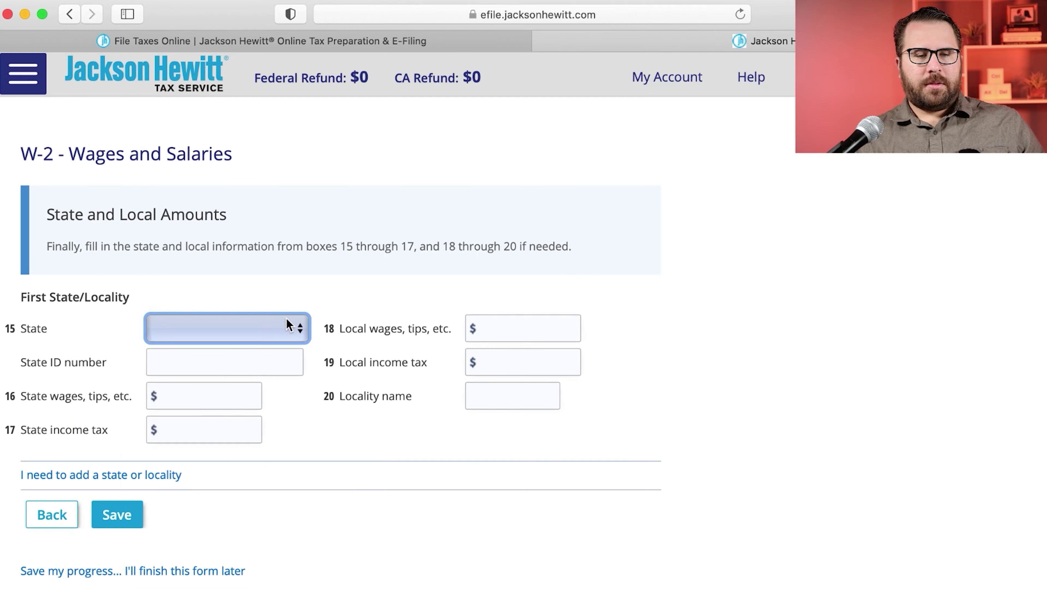
pyautogui.click(292, 327)
pyautogui.click(162, 425)
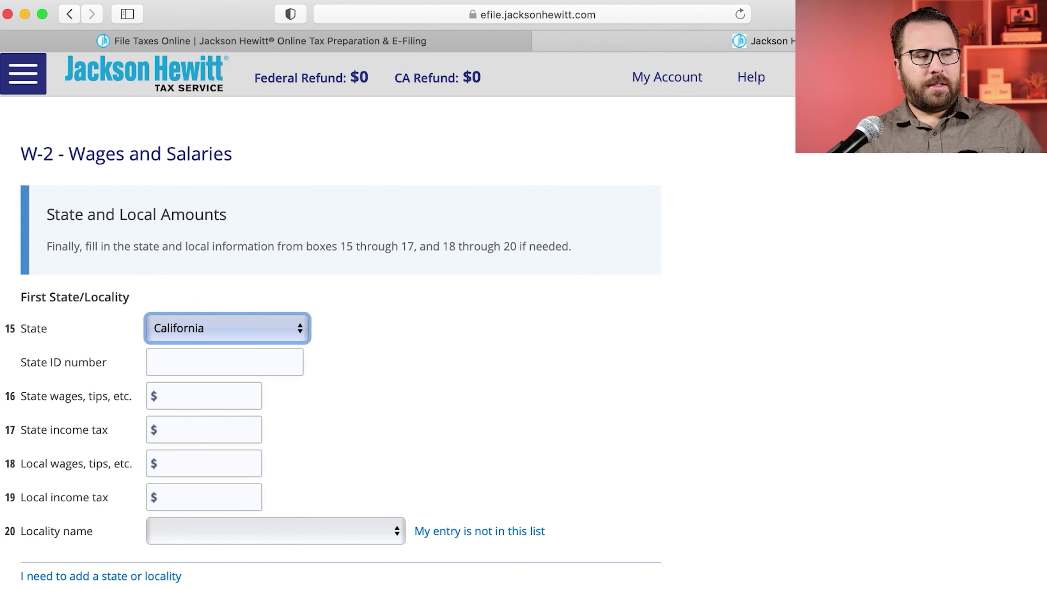
# Step: Enter the employer's state ID number from the W-2
pyautogui.press('cmd+Tab')
pyautogui.moveTo(224, 436); pyautogui.dragTo(108, 437)
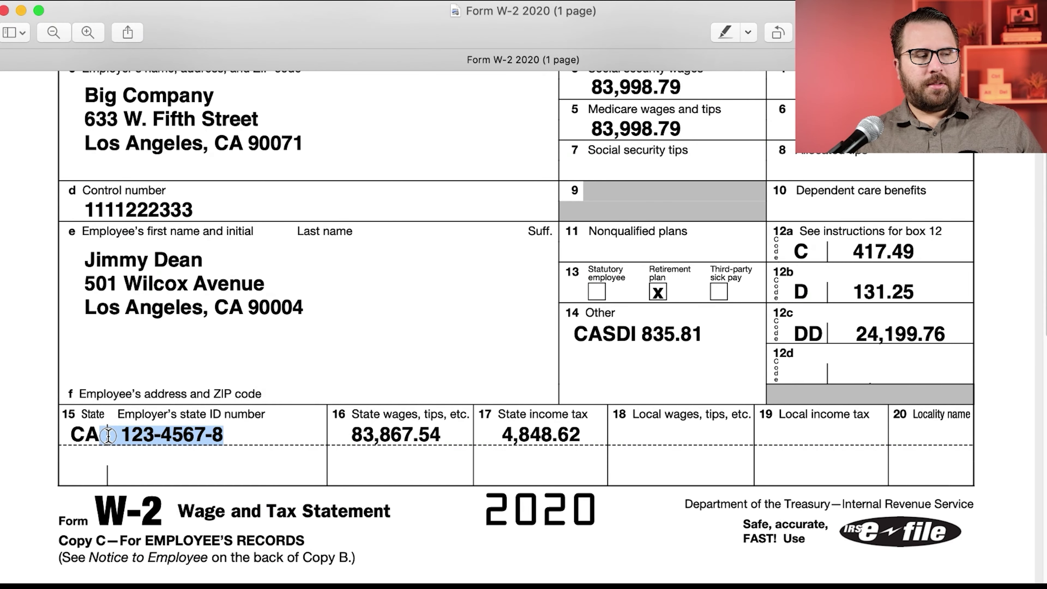
pyautogui.press('cmd+Tab')
pyautogui.click(188, 360)
pyautogui.write('12')
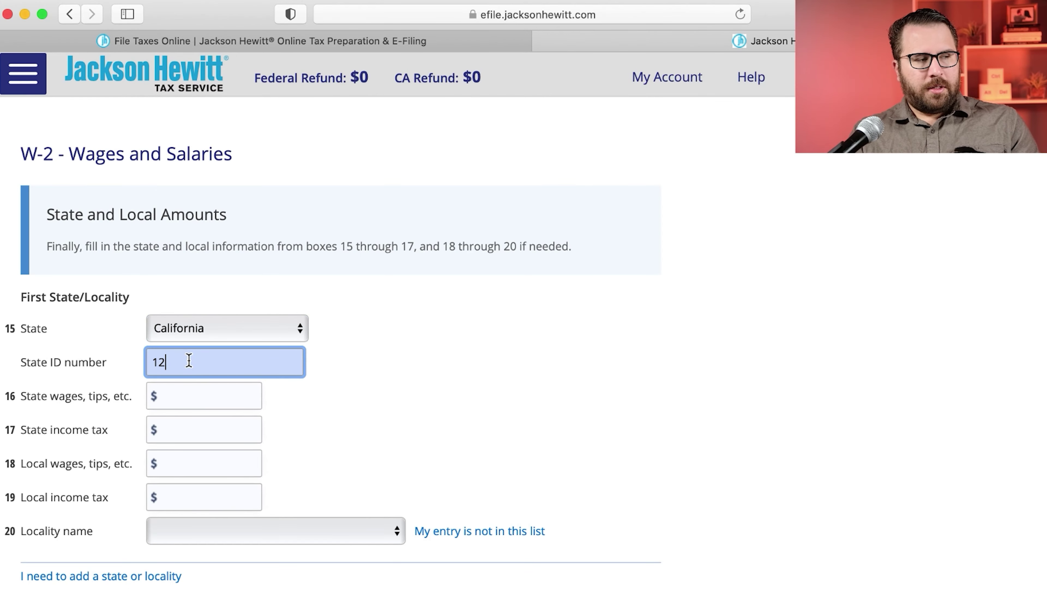
pyautogui.write('3-56')
pyautogui.press('BackSpace')
pyautogui.press('BackSpace')
pyautogui.write('4567-8')
# Step: Enter state wages 83,867.54 and state income tax 4,848.62
pyautogui.press('super+Tab')
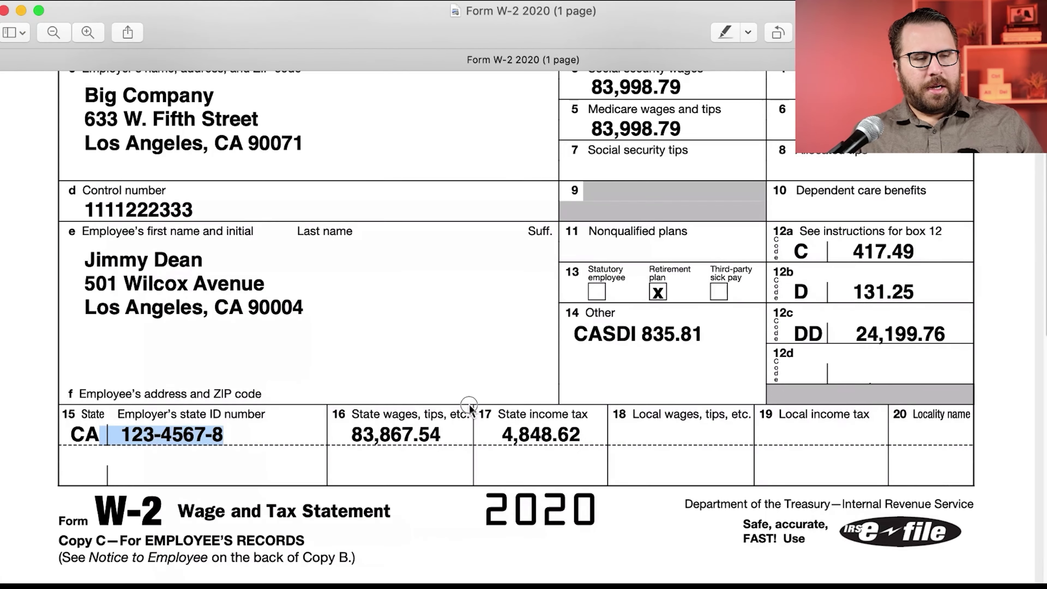
pyautogui.moveTo(350, 434); pyautogui.dragTo(441, 435)
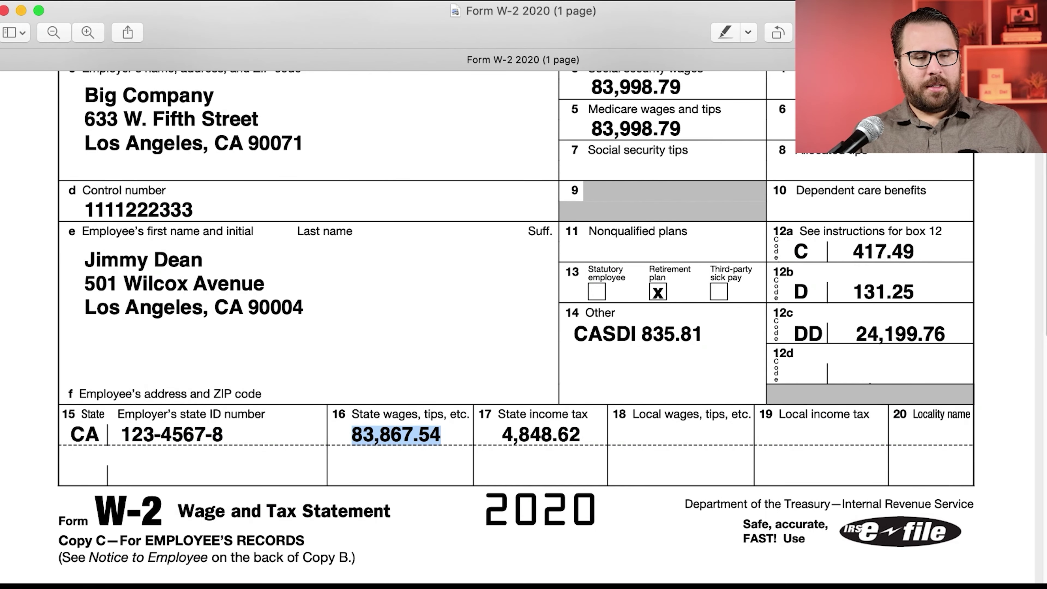
pyautogui.press('super+Tab')
pyautogui.click(188, 396)
pyautogui.write('83,867.54')
pyautogui.press('super+Tab')
pyautogui.moveTo(501, 436); pyautogui.dragTo(581, 442)
pyautogui.press('super+Tab')
pyautogui.click(197, 433)
pyautogui.write('4,848.62')
# Step: Submit the state amounts page to reach the full W-2 form
pyautogui.press('super+Tab')
pyautogui.click(645, 431)
pyautogui.scroll(-1, 915, 429)
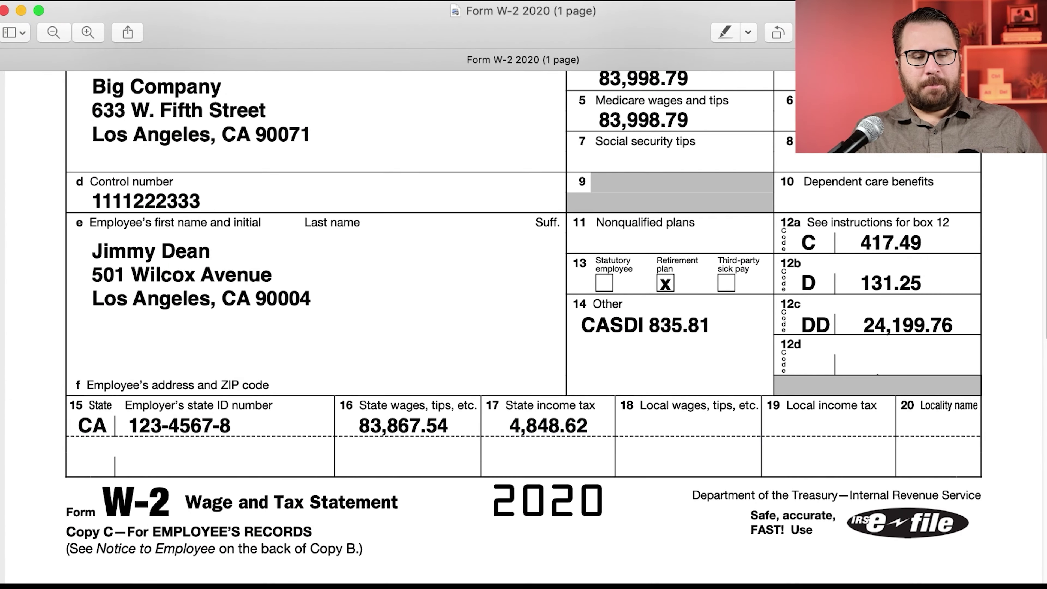
pyautogui.press('super+Tab')
pyautogui.click(116, 500)
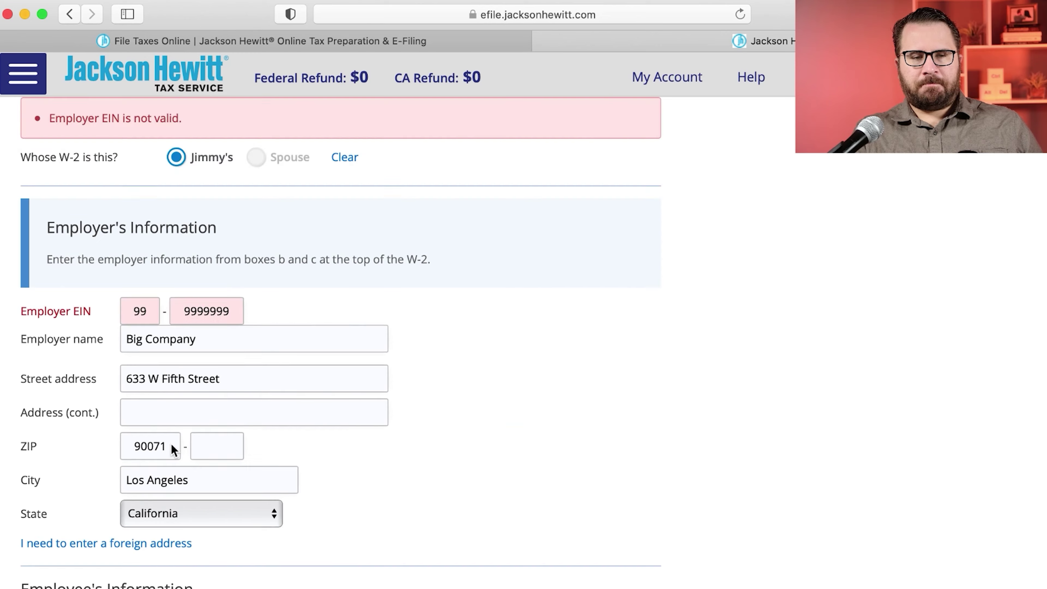
# Step: Try saving the W-2 entry, which rejects the Employer EIN
pyautogui.scroll(-2, 173, 446)
pyautogui.scroll(2, 172, 444)
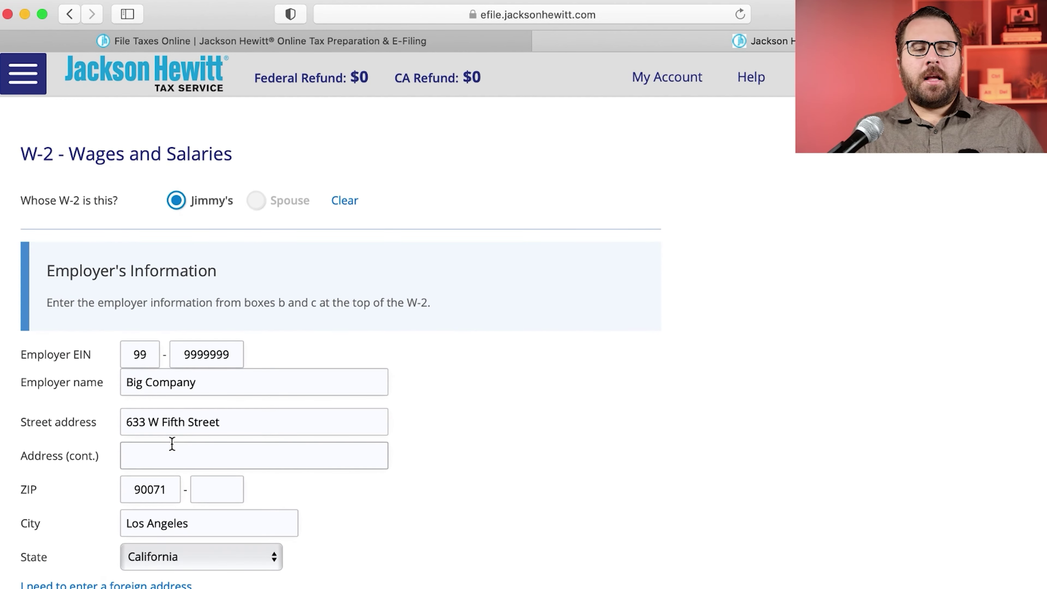
pyautogui.scroll(-4, 140, 443)
pyautogui.scroll(-5, 140, 443)
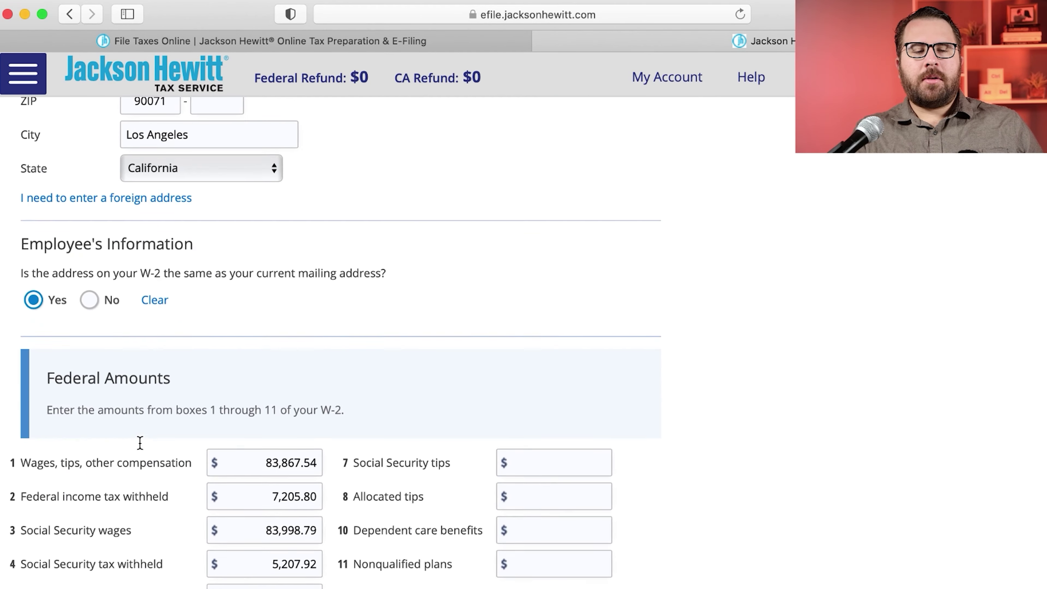
pyautogui.scroll(-10, 131, 442)
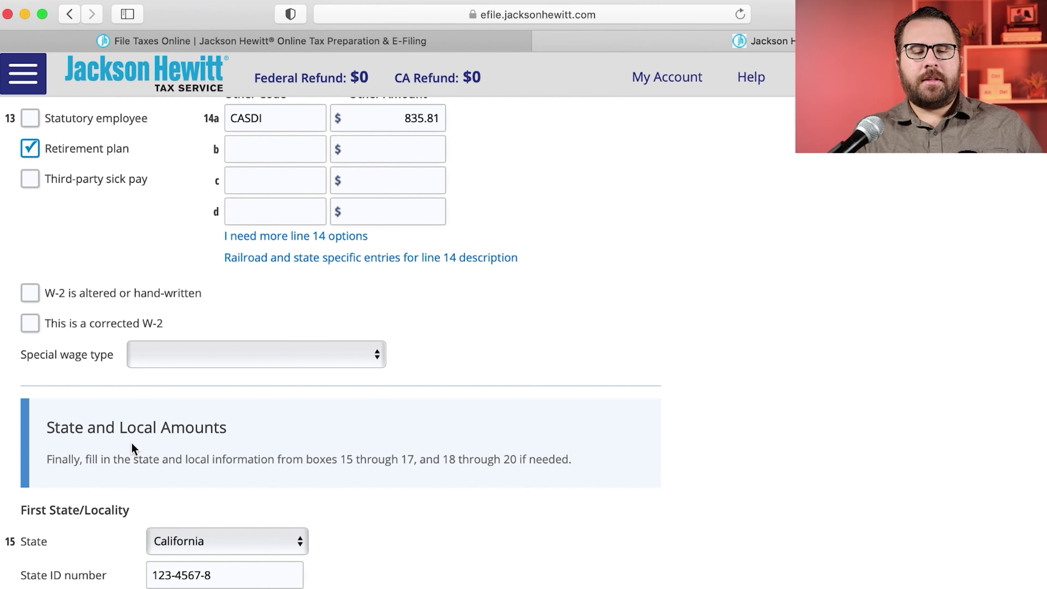
pyautogui.scroll(-5, 131, 442)
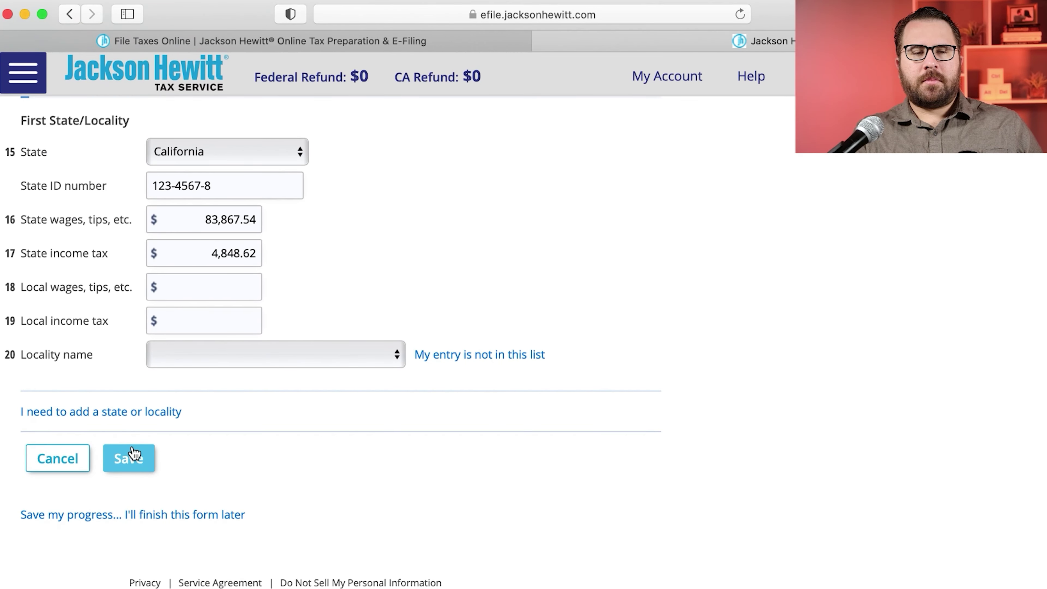
pyautogui.click(129, 458)
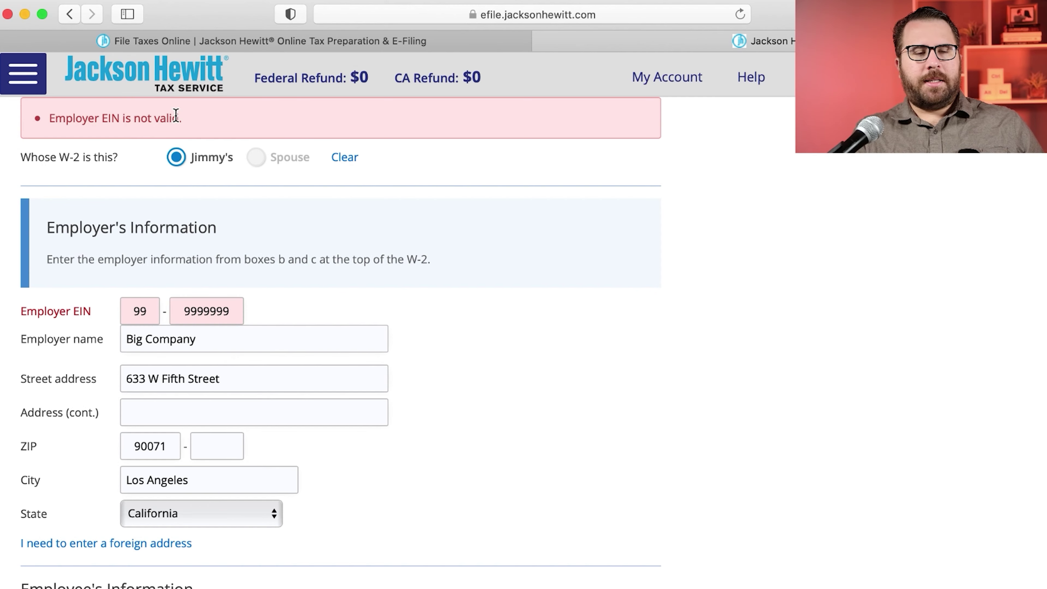
# Step: Retype the Employer EIN and save, listing Big Company $83,868 under Your W-2
pyautogui.doubleClick(129, 311)
pyautogui.write('123456789')
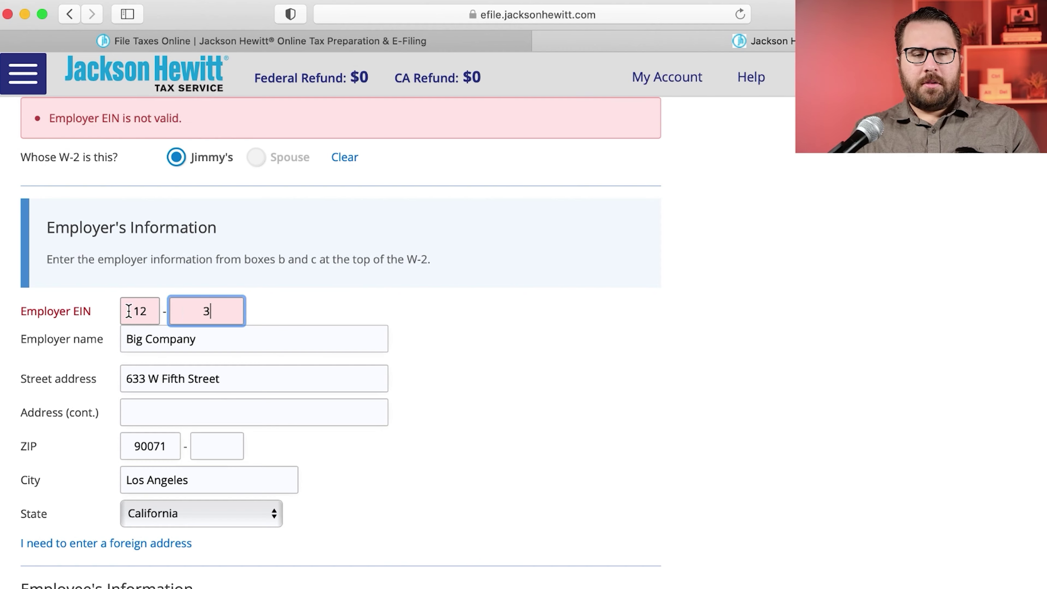
pyautogui.scroll(-20, 388, 333)
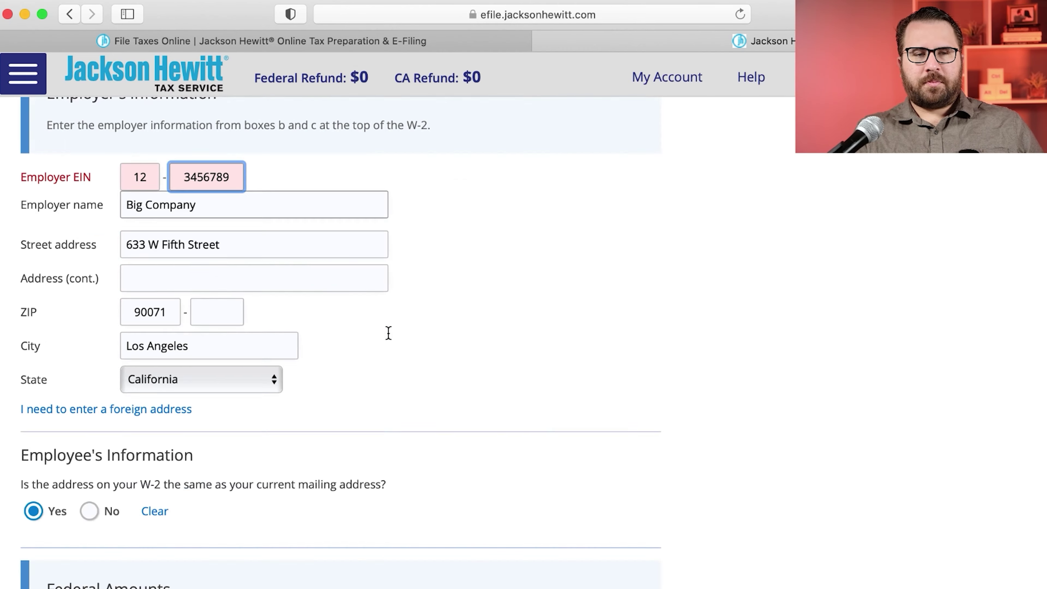
pyautogui.click(144, 450)
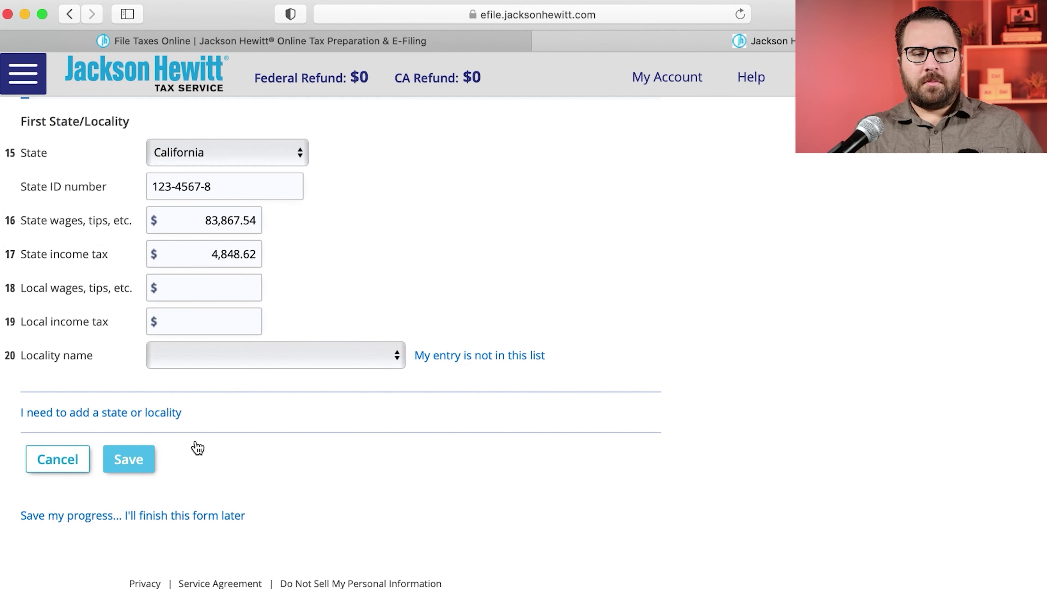
pyautogui.doubleClick(128, 309)
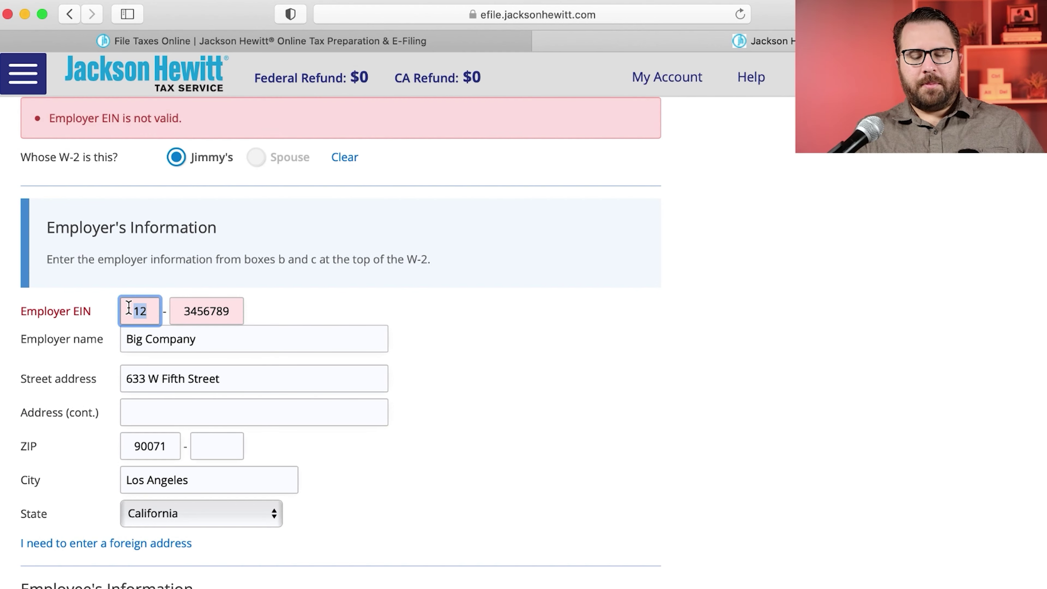
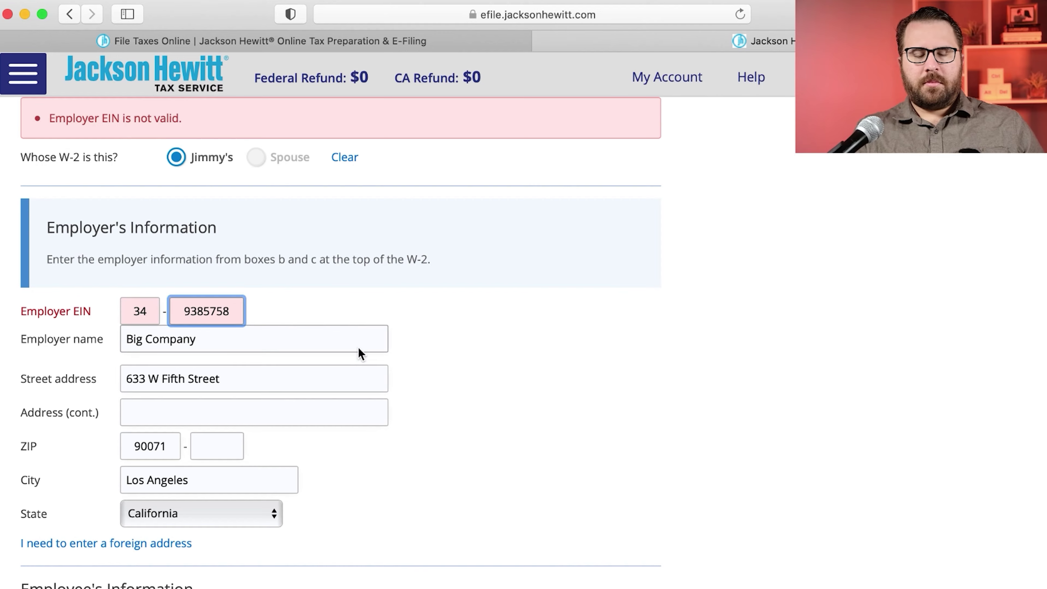
pyautogui.scroll(-15, 357, 353)
pyautogui.click(136, 456)
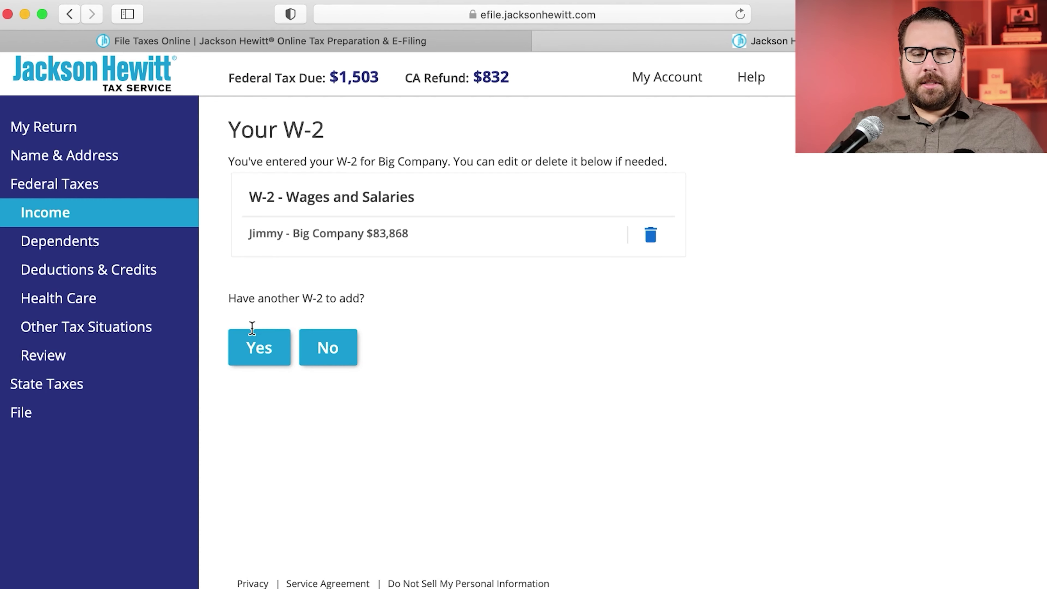
pyautogui.click(251, 348)
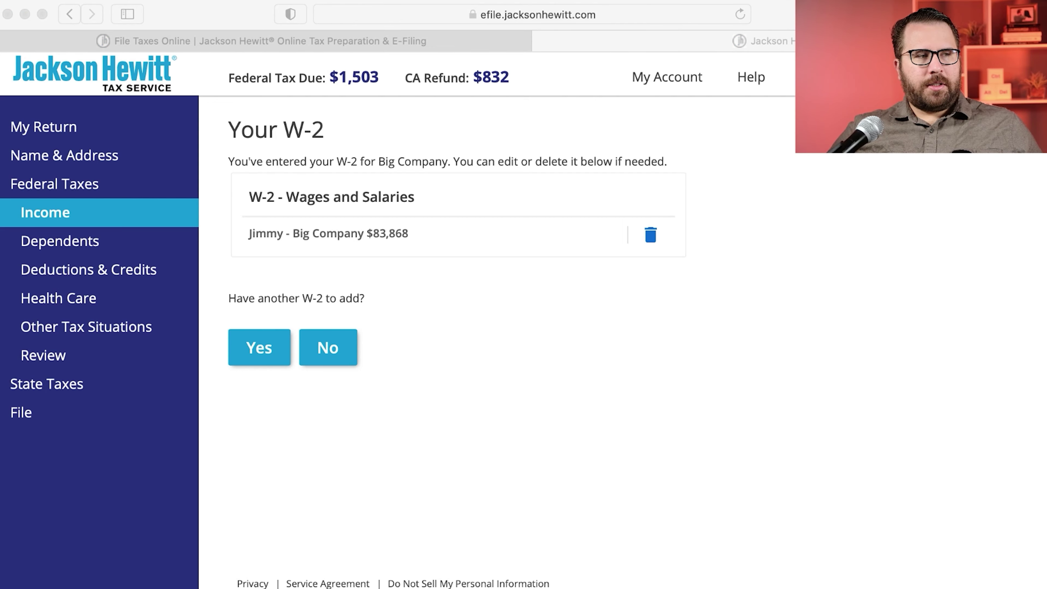
pyautogui.click(327, 347)
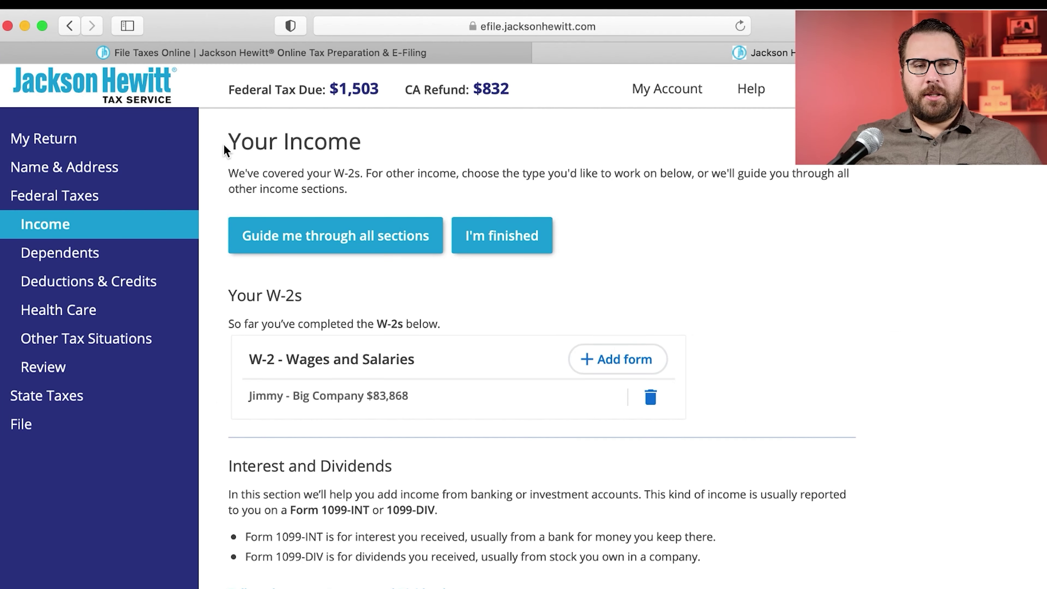
pyautogui.moveTo(229, 144); pyautogui.dragTo(374, 147)
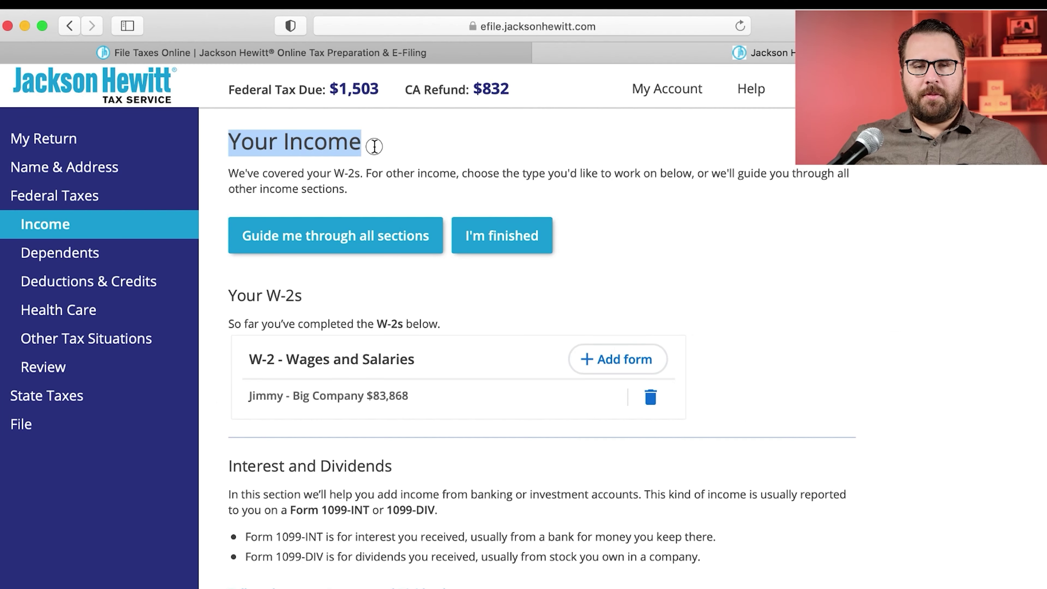
pyautogui.moveTo(230, 174); pyautogui.dragTo(822, 190)
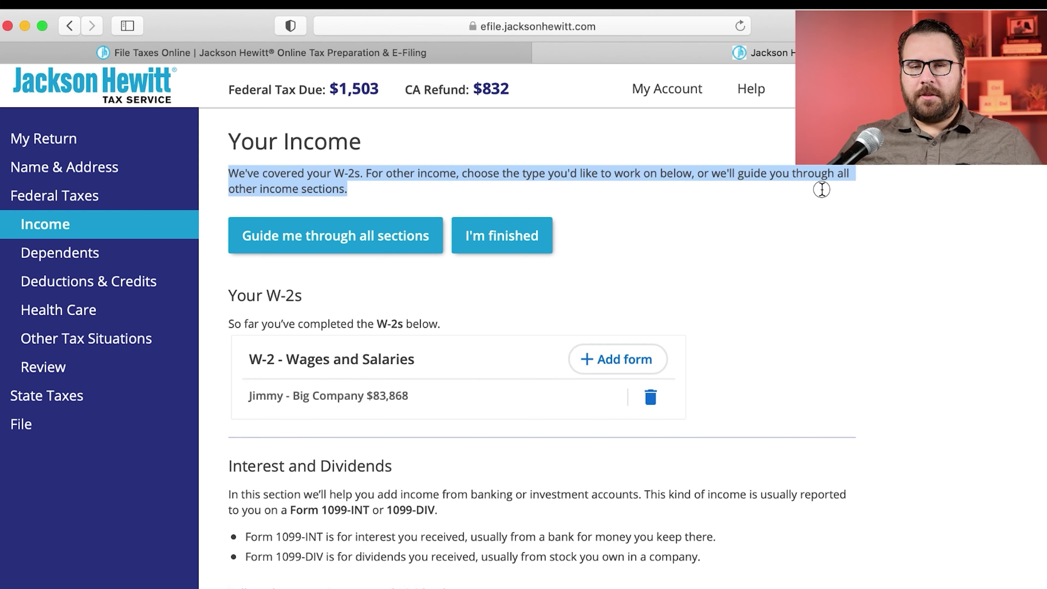
pyautogui.click(821, 190)
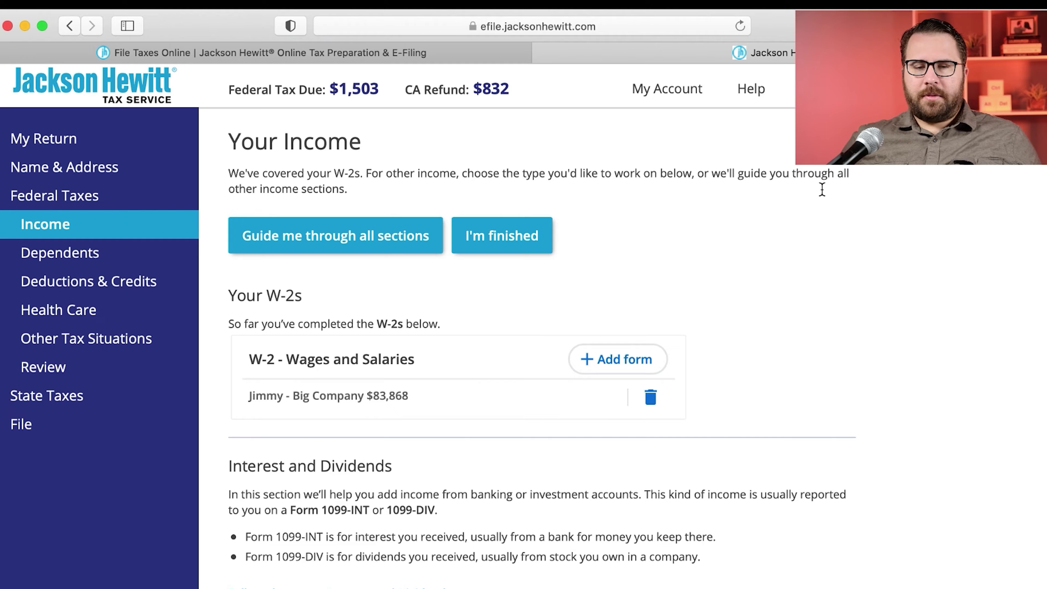
pyautogui.scroll(-15, 814, 192)
pyautogui.scroll(15, 808, 194)
pyautogui.scroll(-3, 333, 314)
pyautogui.scroll(-5, 333, 314)
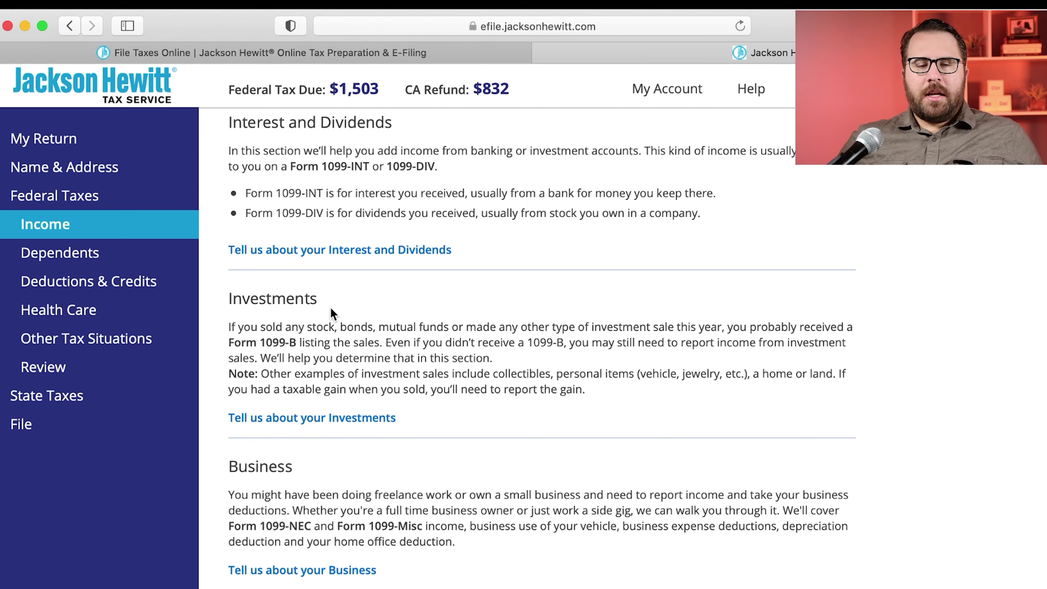
pyautogui.scroll(8, 332, 311)
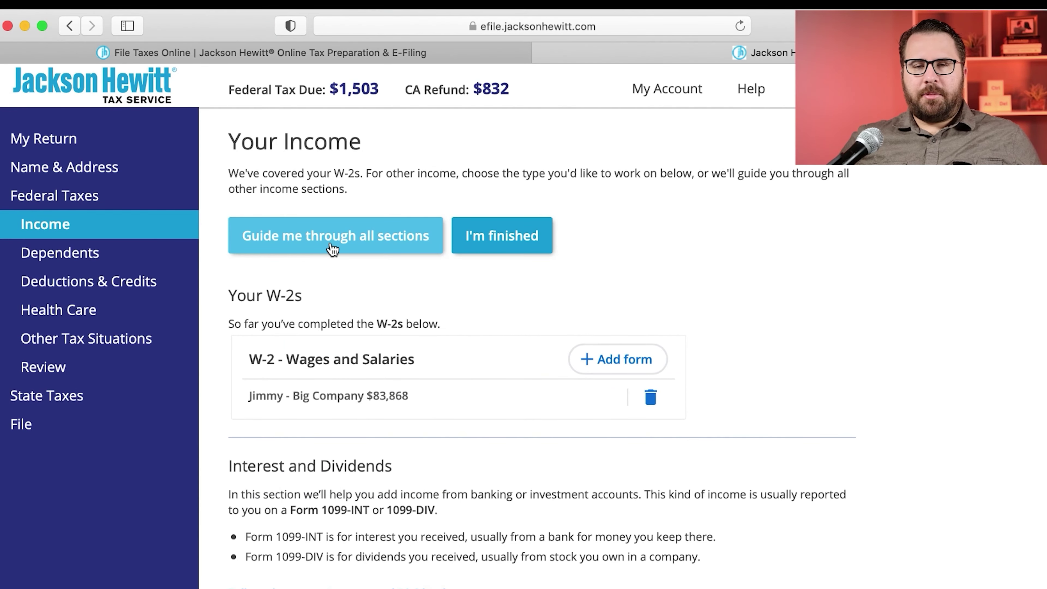
# Step: Start the guided walkthrough and confirm there is 1099-INT interest income of 100.00
pyautogui.click(333, 249)
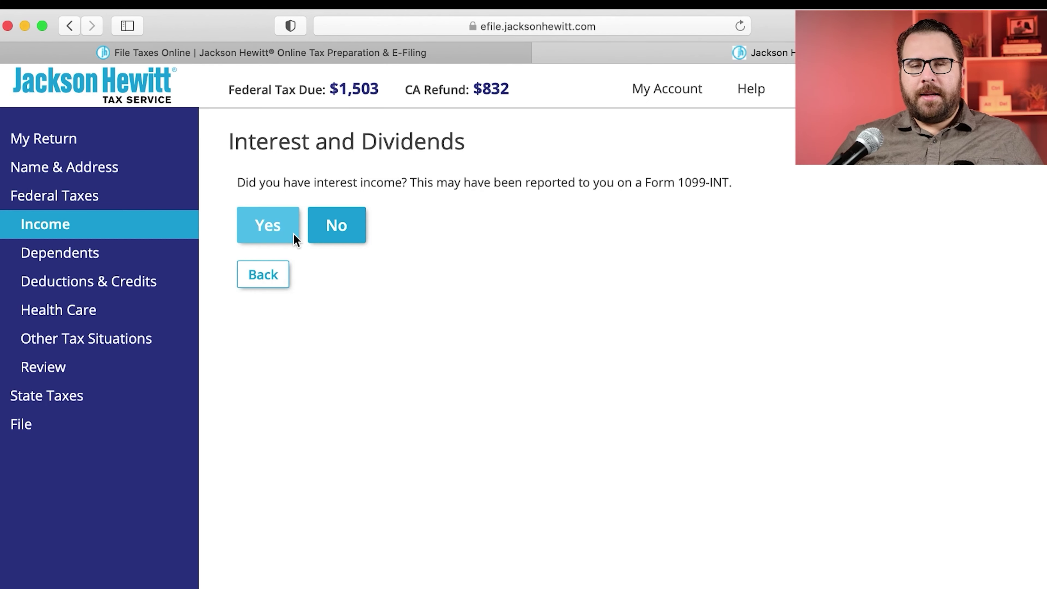
pyautogui.moveTo(763, 185); pyautogui.dragTo(240, 180)
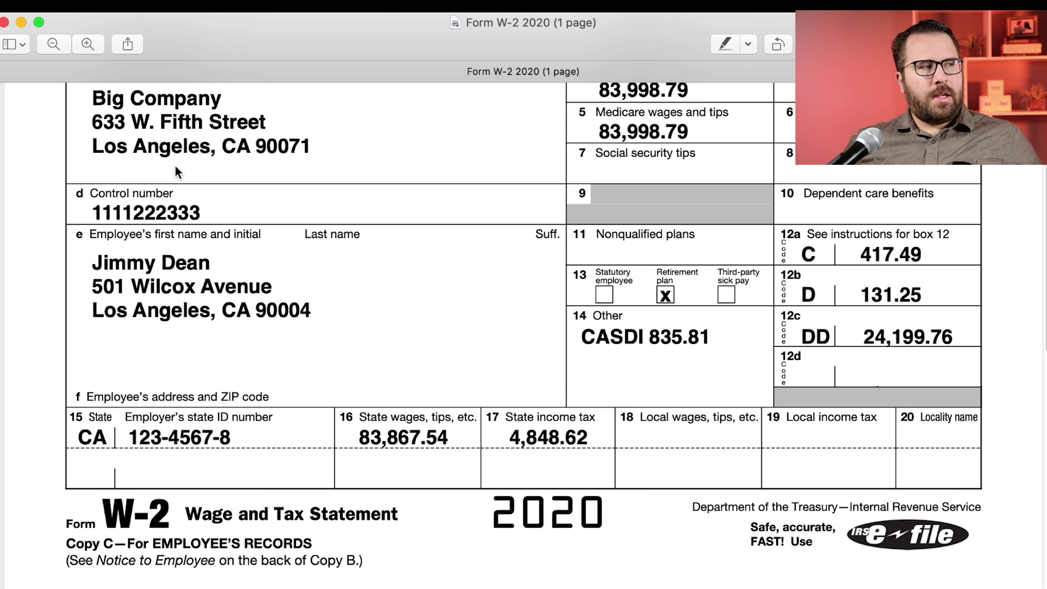
pyautogui.click(5, 22)
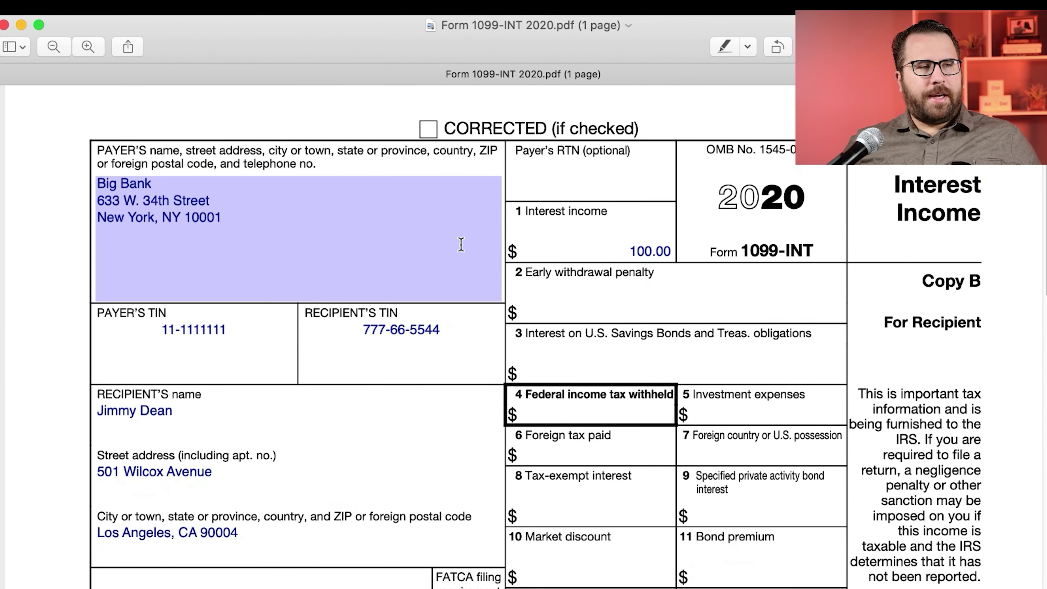
pyautogui.moveTo(818, 250); pyautogui.dragTo(745, 247)
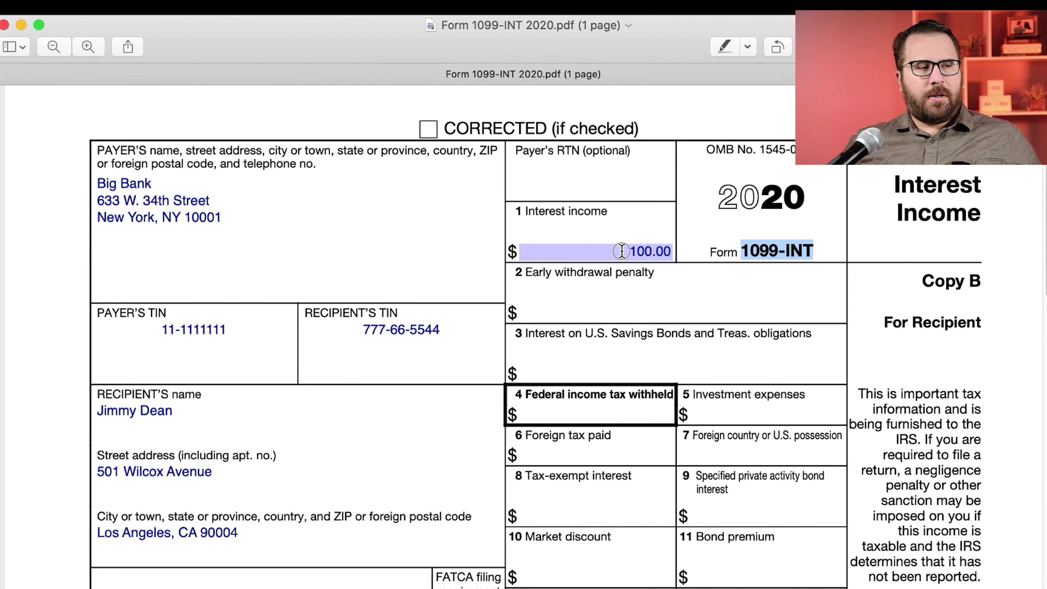
pyautogui.click(664, 251)
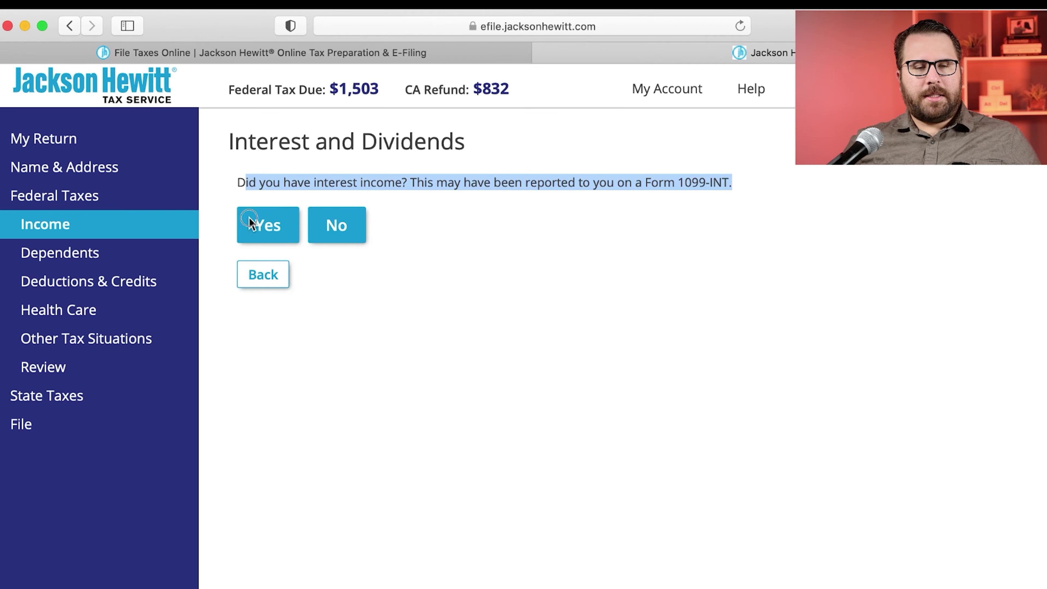
pyautogui.click(254, 223)
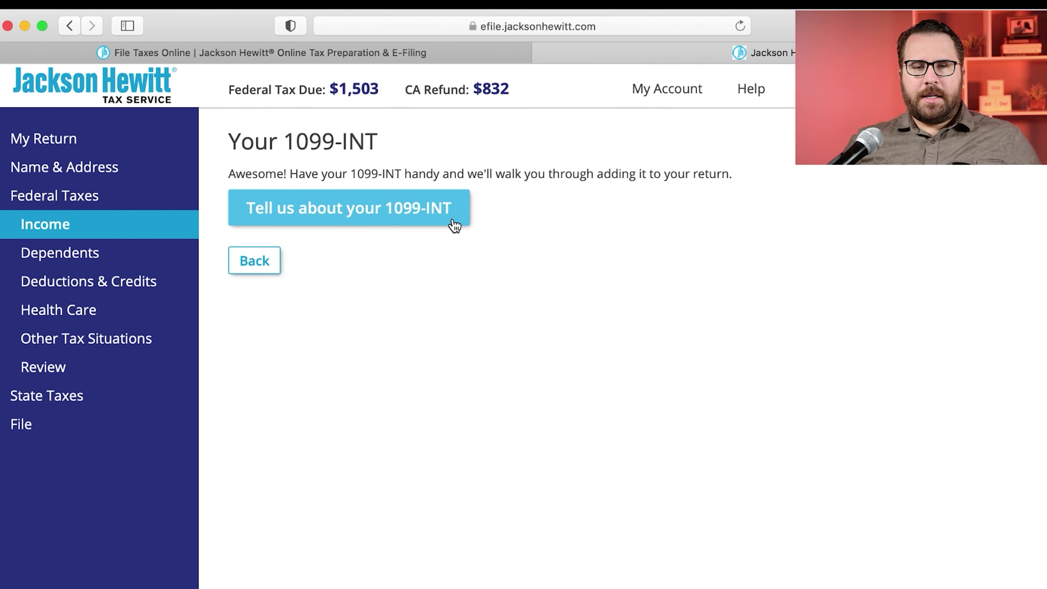
# Step: Begin the 1099-INT, choose no state, and enter Big Bank as payer
pyautogui.click(453, 222)
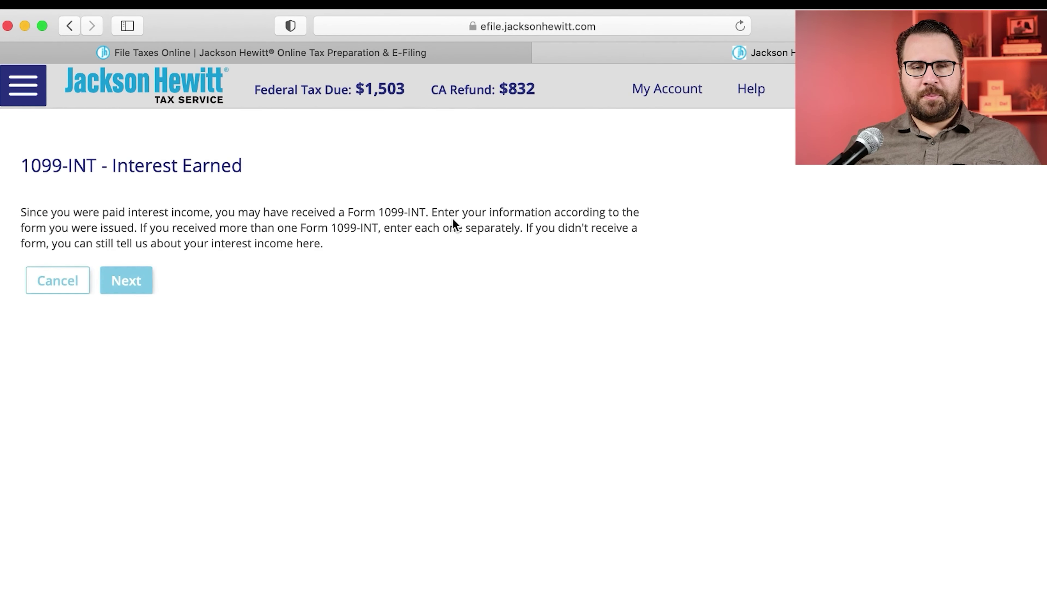
pyautogui.click(125, 280)
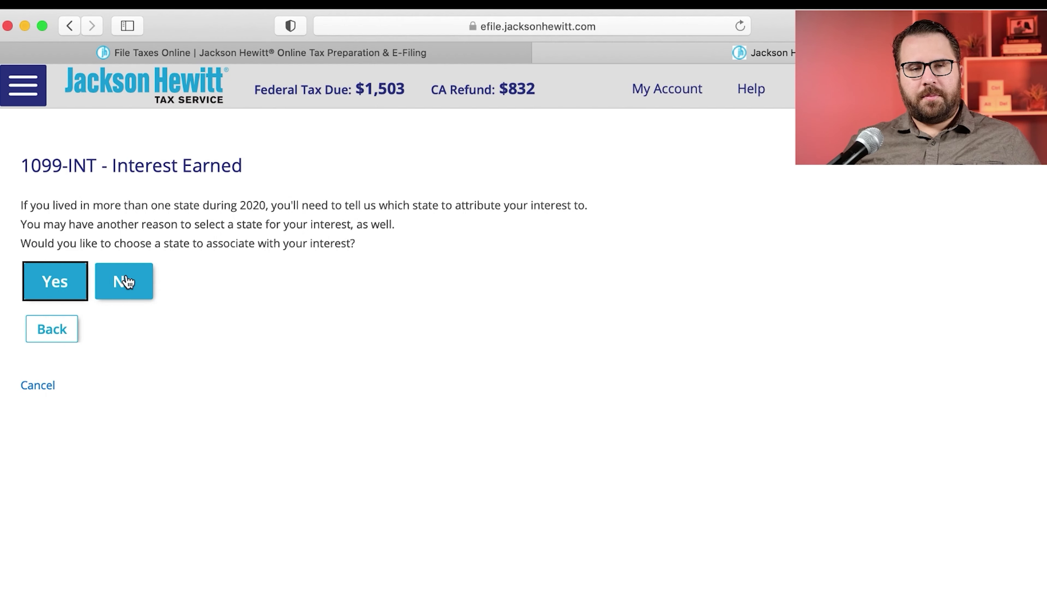
pyautogui.click(127, 282)
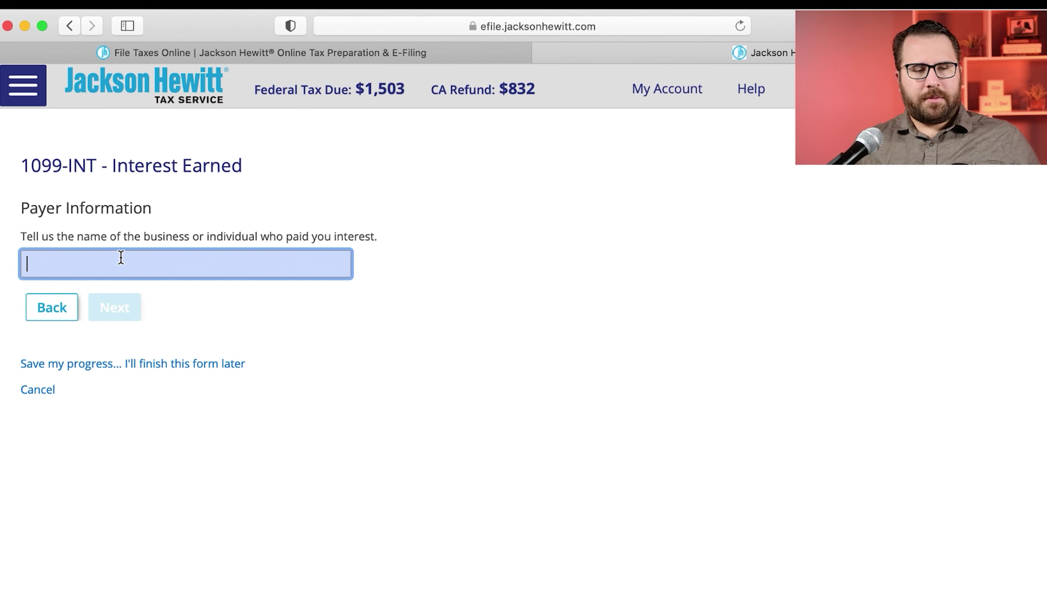
pyautogui.write('Big Bank')
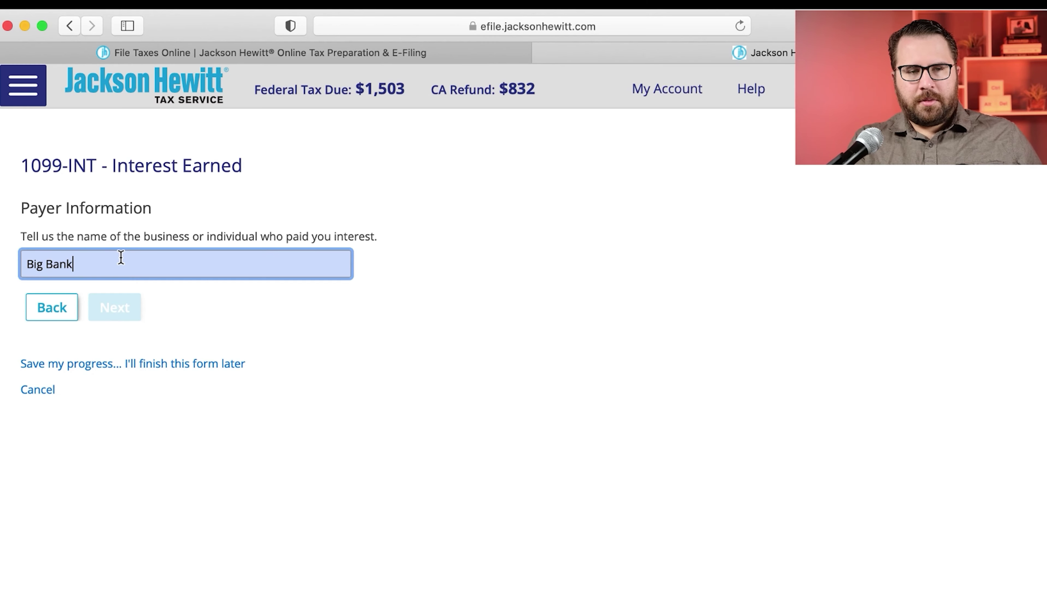
# Step: Enter the payer's tax ID on the Big Bank 1099-INT and mark it as not an SSN
pyautogui.click(134, 306)
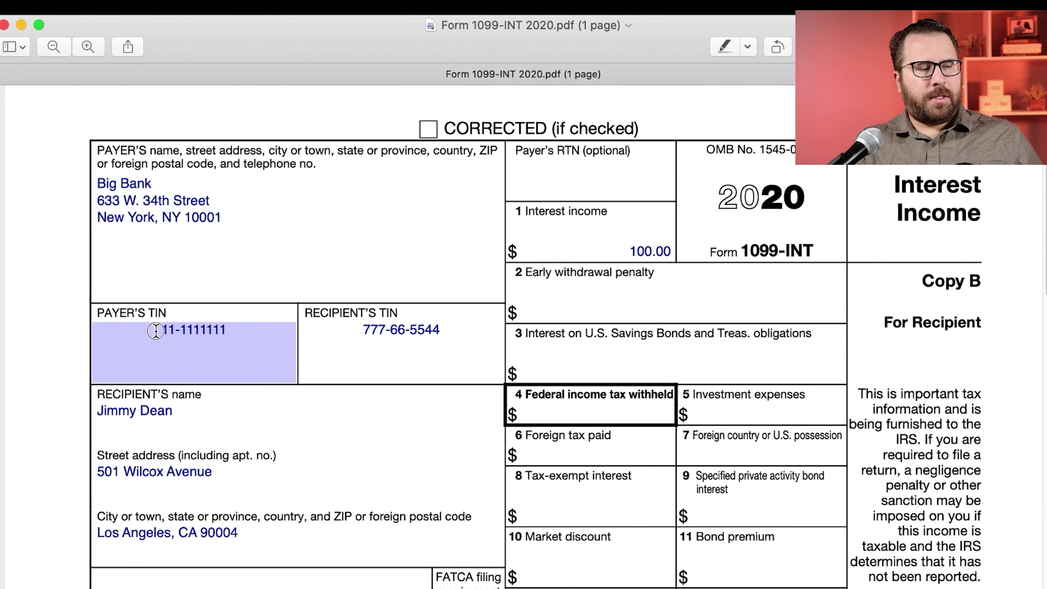
pyautogui.click(154, 330)
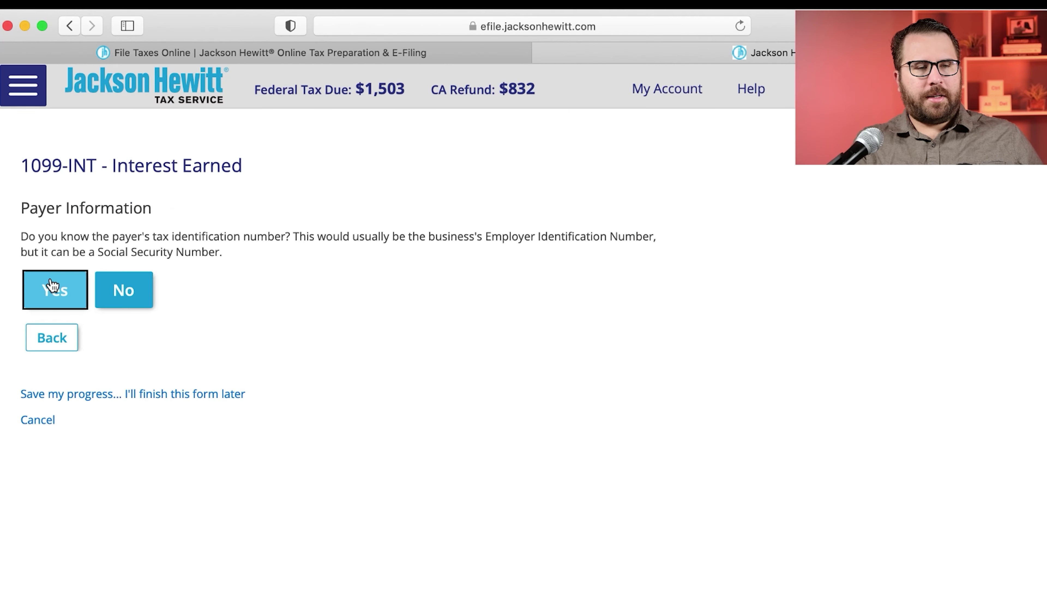
pyautogui.click(52, 286)
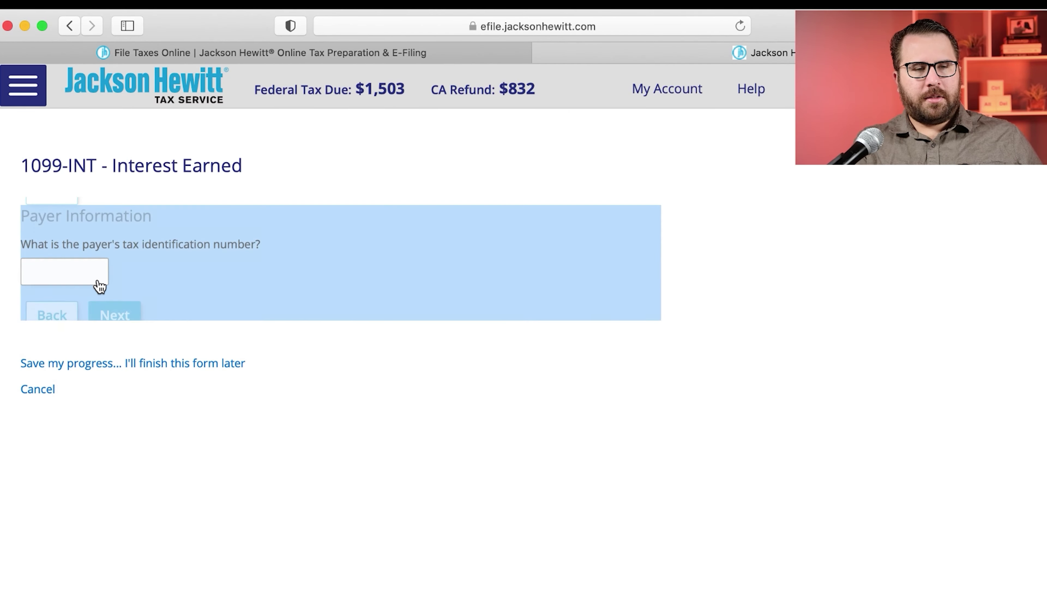
pyautogui.write('111')
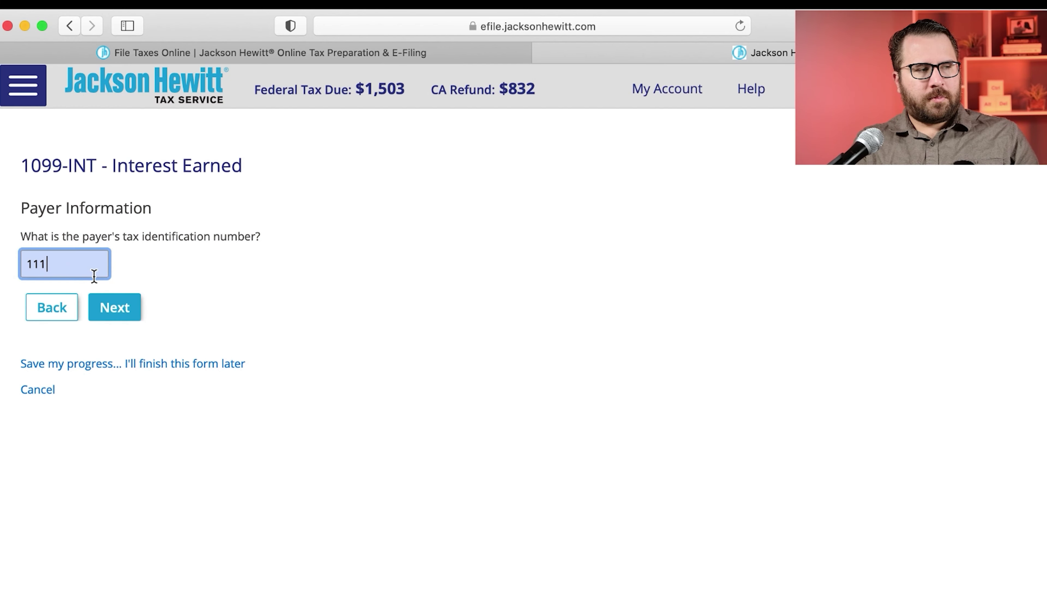
pyautogui.write('111111')
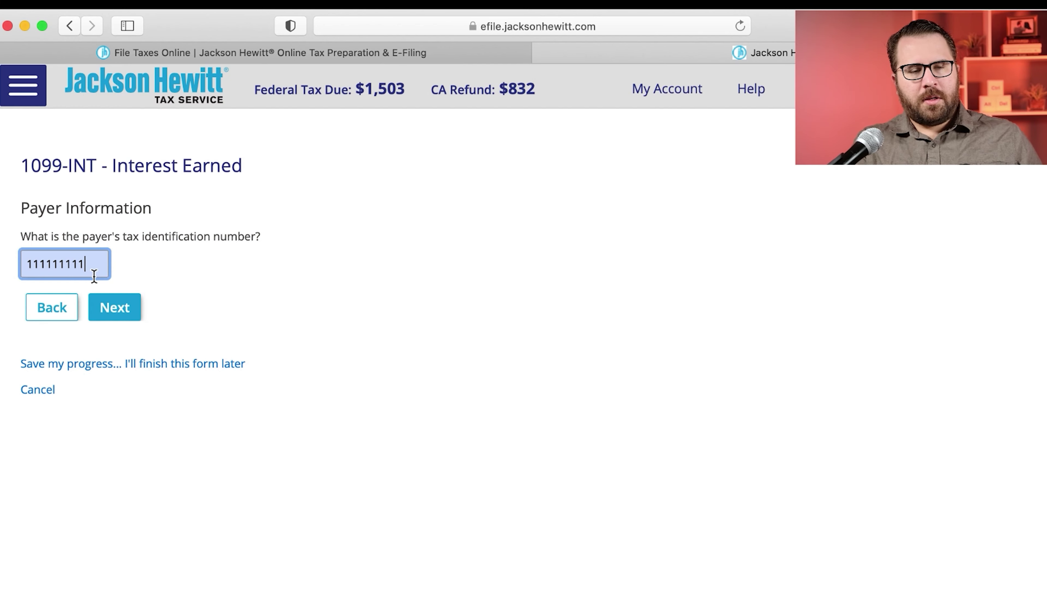
pyautogui.click(126, 305)
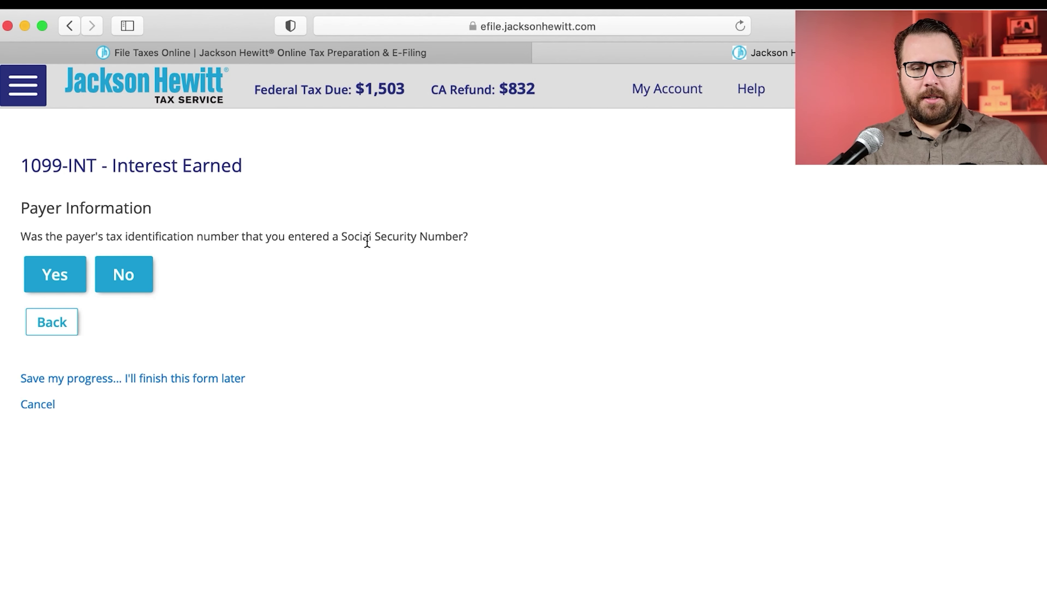
pyautogui.click(124, 272)
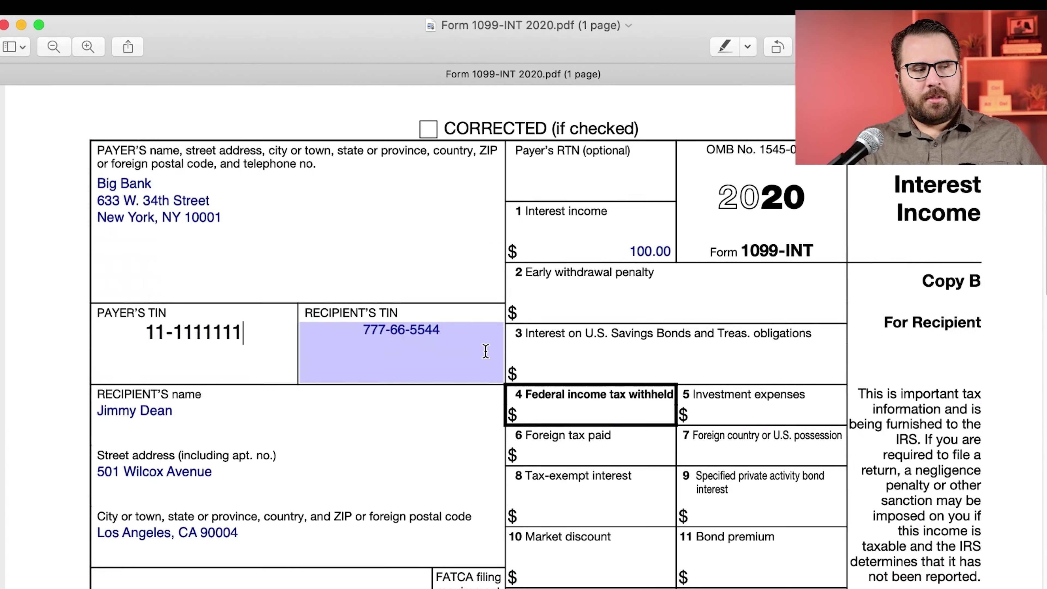
# Step: Add the 1099-INT account number and answer that the payer's RTN is not known
pyautogui.scroll(-3, 486, 351)
pyautogui.click(486, 351)
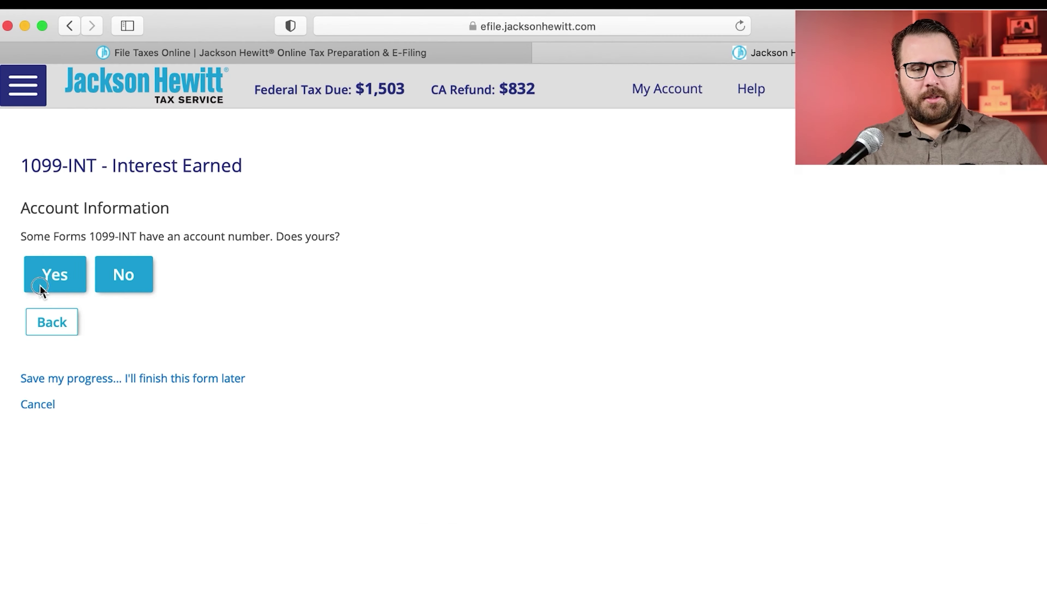
pyautogui.click(40, 285)
pyautogui.click(49, 304)
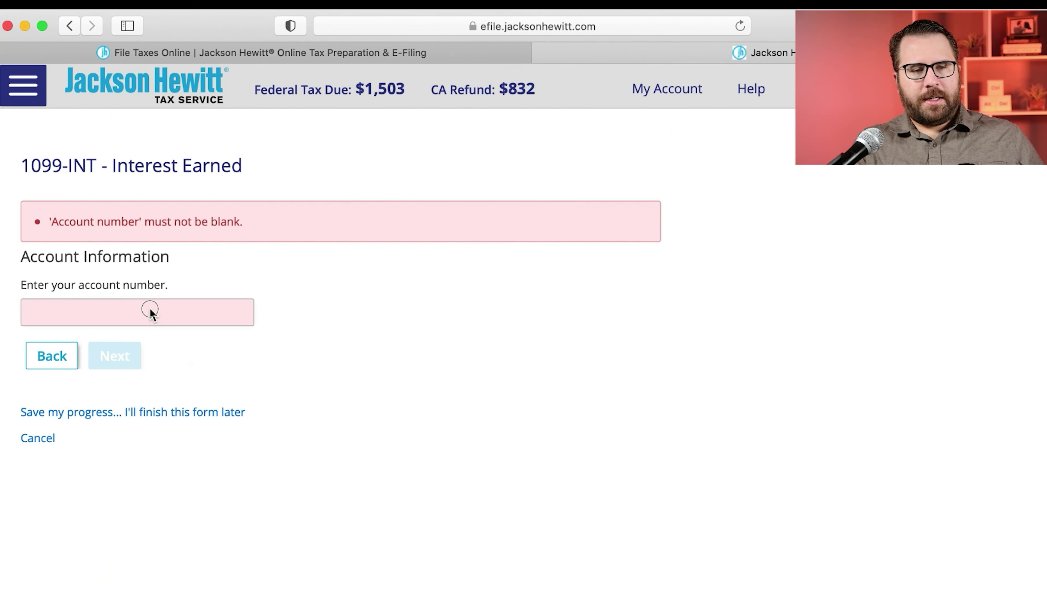
pyautogui.click(140, 307)
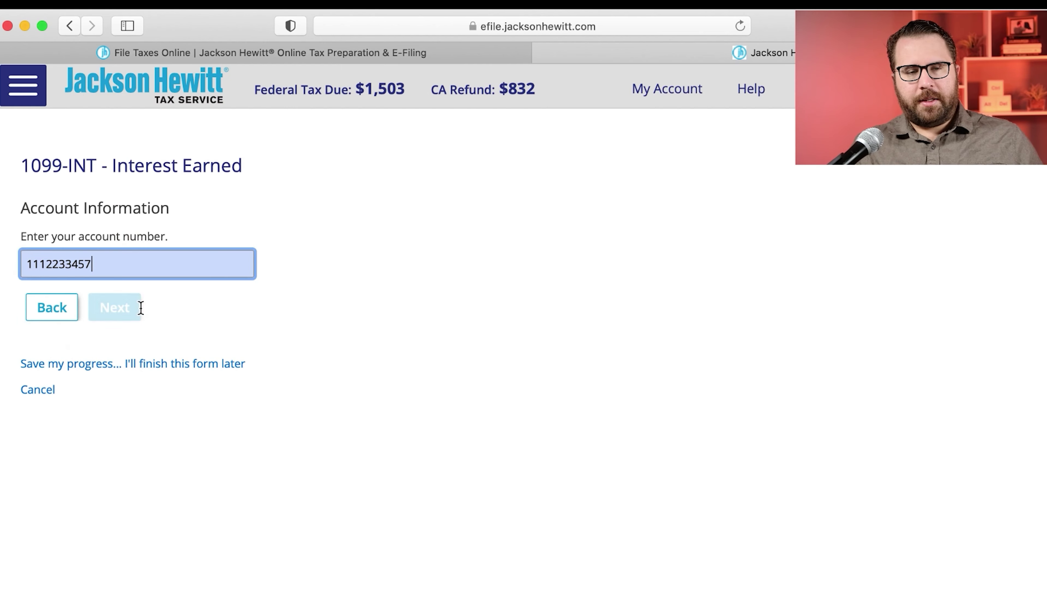
pyautogui.click(133, 307)
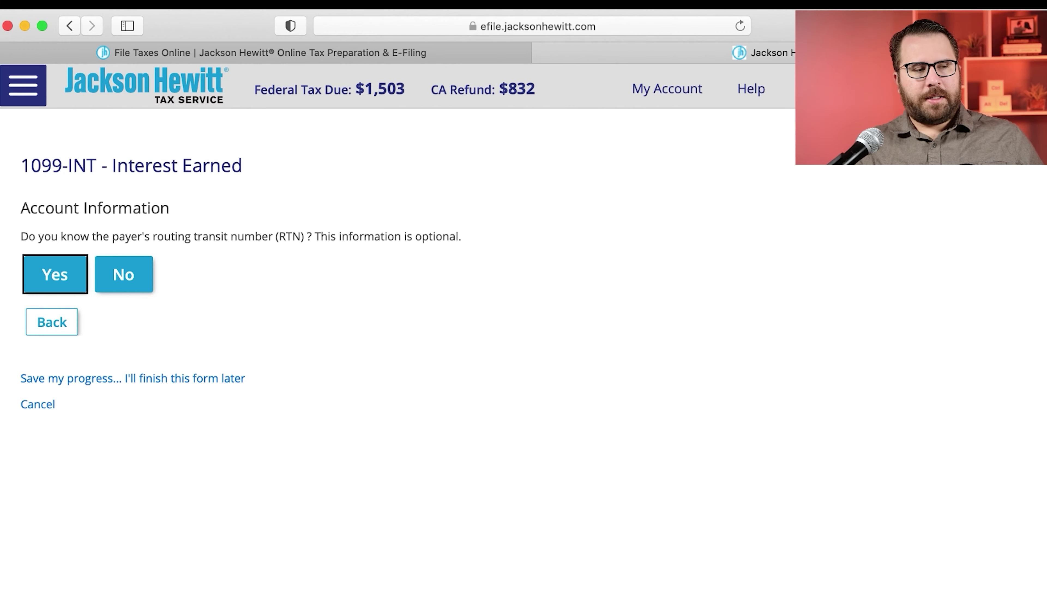
pyautogui.press('super+Tab')
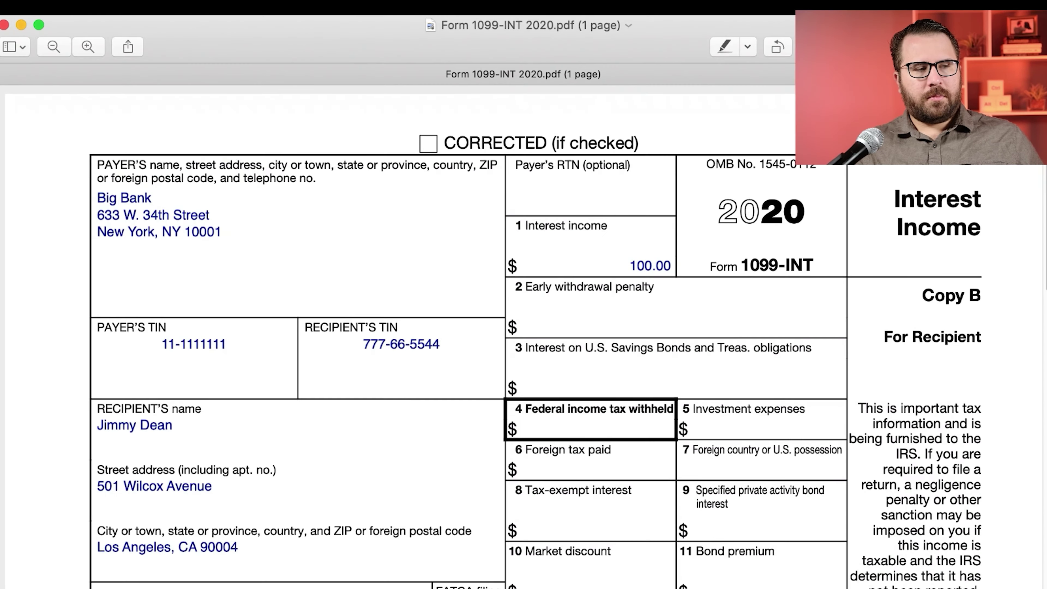
pyautogui.press('super+Tab')
pyautogui.click(122, 276)
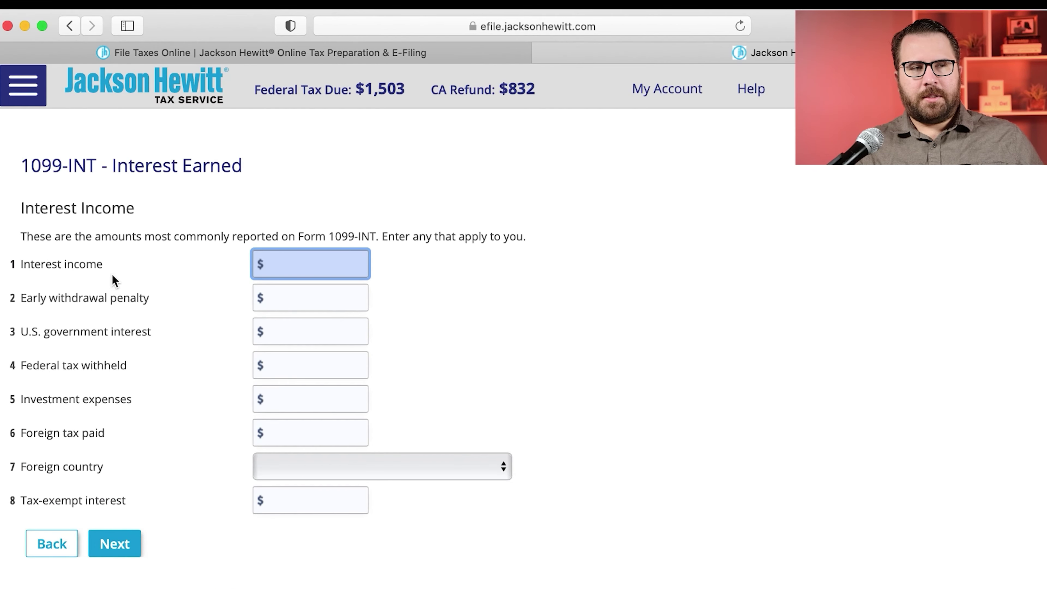
# Step: Enter $100.00 box 1 interest income from the 1099-INT PDF
pyautogui.press('super+Tab')
pyautogui.moveTo(623, 267); pyautogui.dragTo(664, 268)
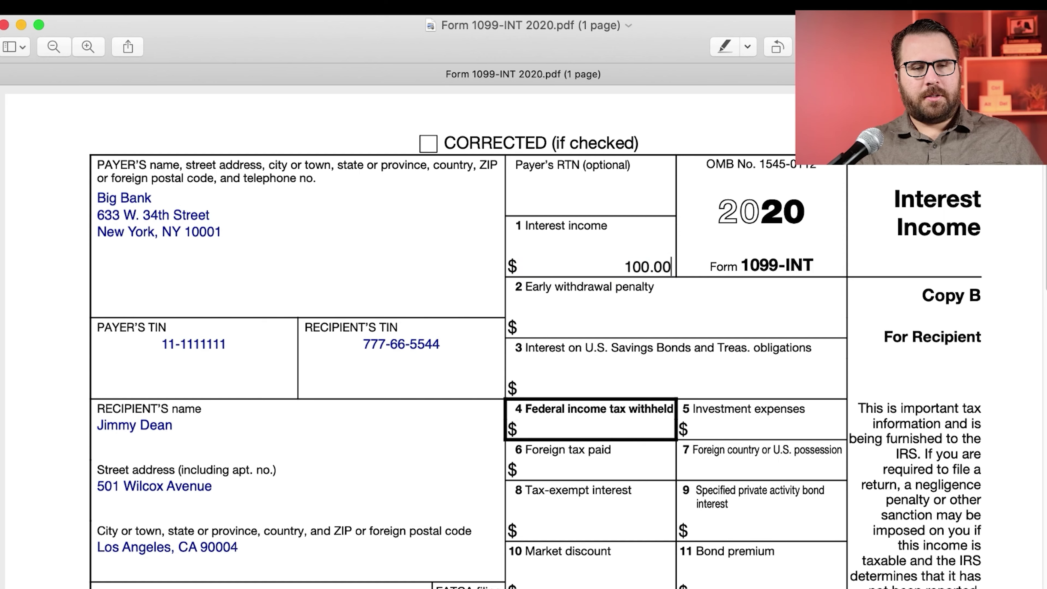
pyautogui.press('super+Tab')
pyautogui.write('100.00')
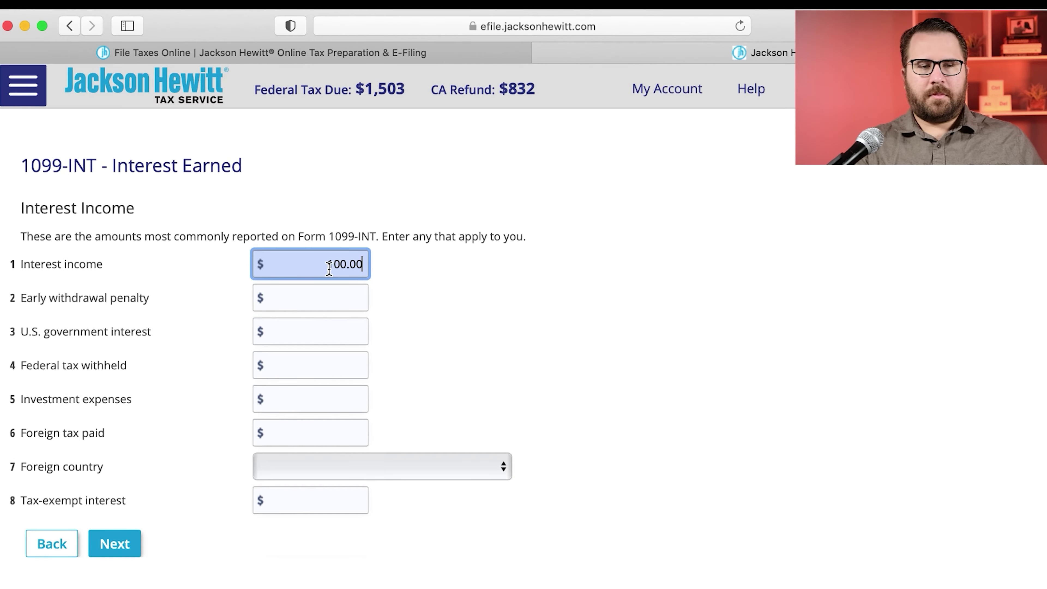
pyautogui.press('super+Tab')
pyautogui.scroll(-3, 574, 353)
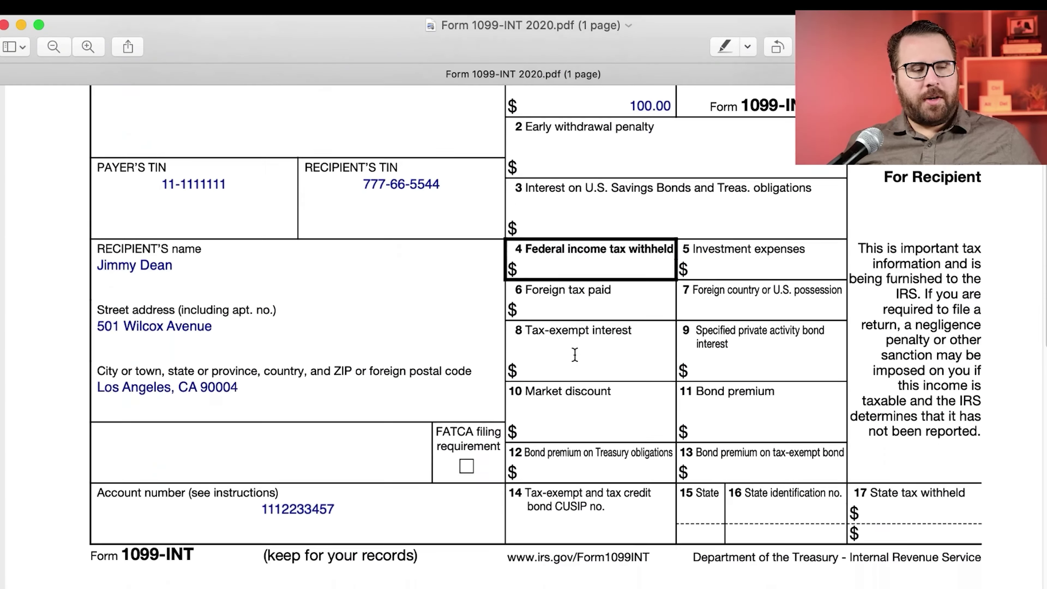
pyautogui.scroll(5, 574, 354)
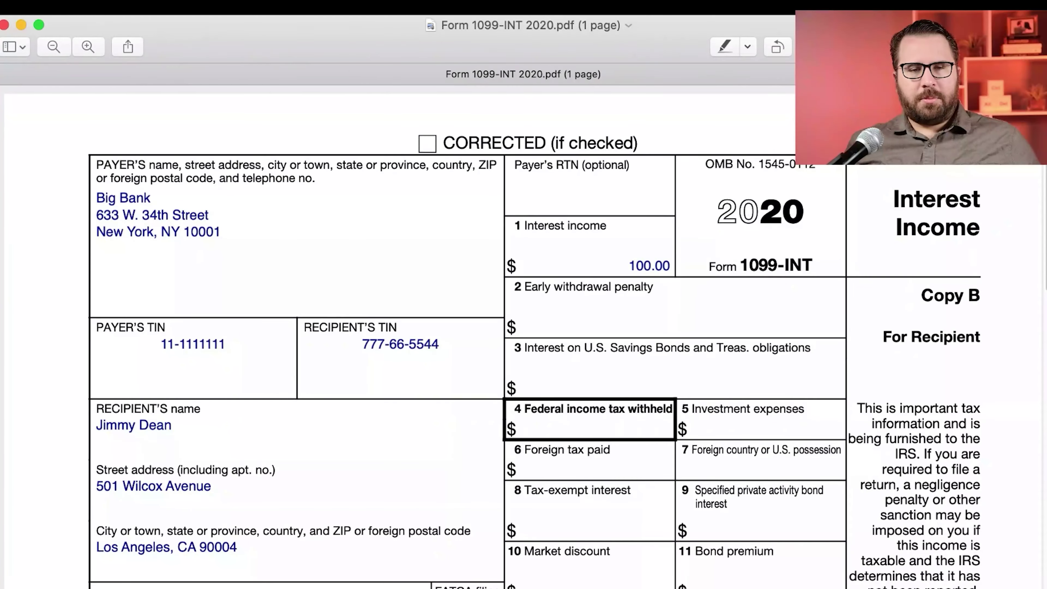
pyautogui.press('super+Tab')
pyautogui.click(124, 545)
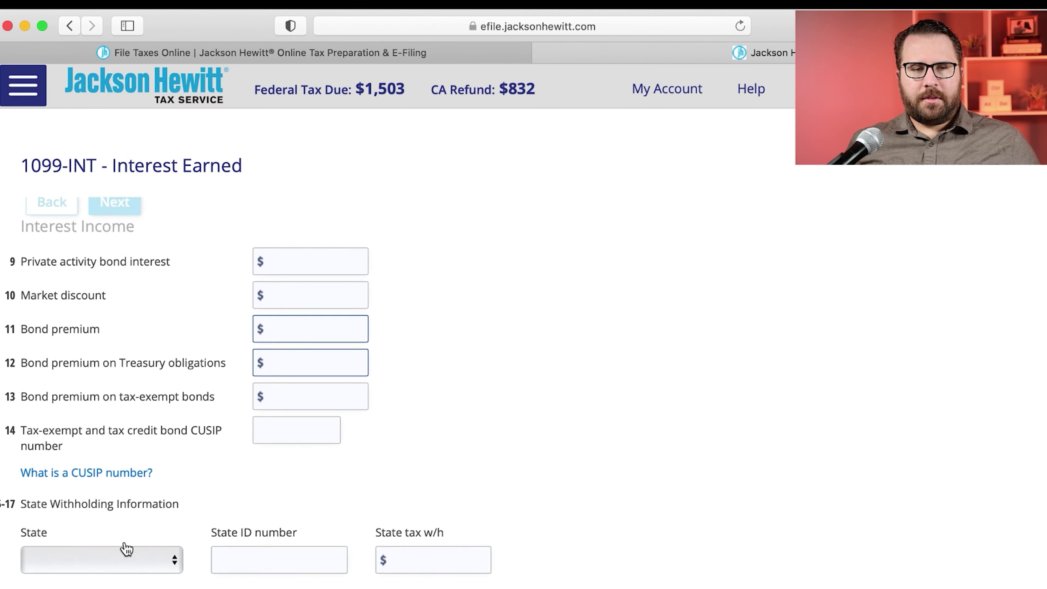
pyautogui.scroll(-5, 181, 439)
pyautogui.click(123, 437)
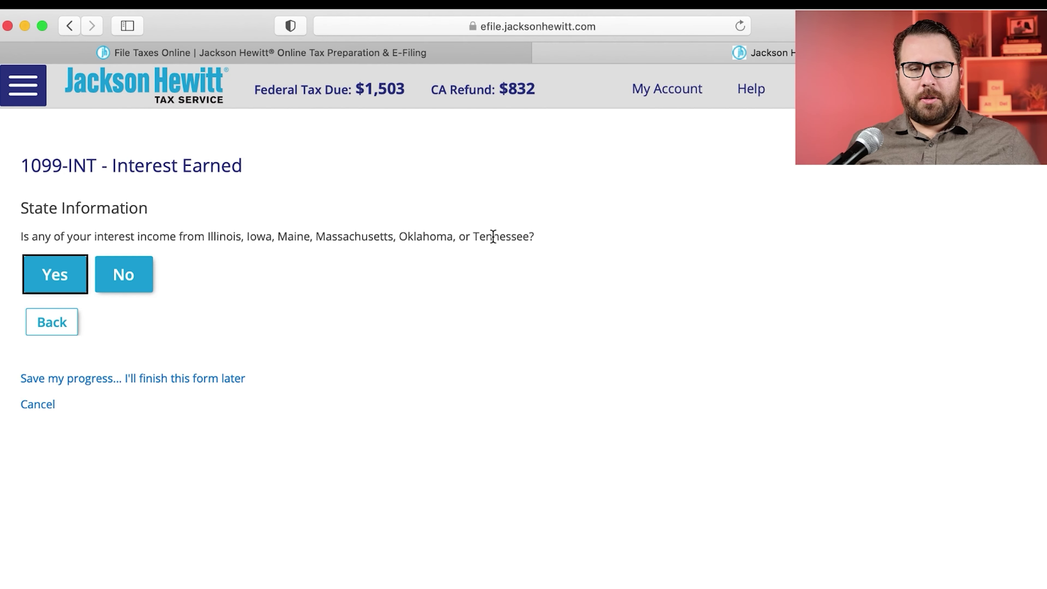
# Step: Answer No to the listed-states question, skip mortgage and advanced options, and save the form
pyautogui.click(113, 273)
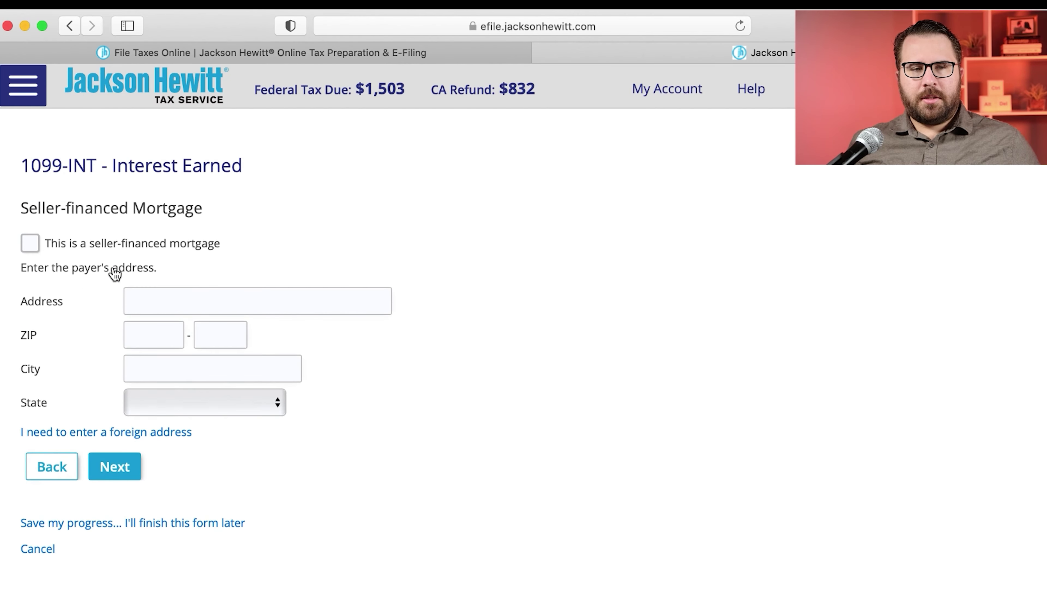
pyautogui.click(105, 470)
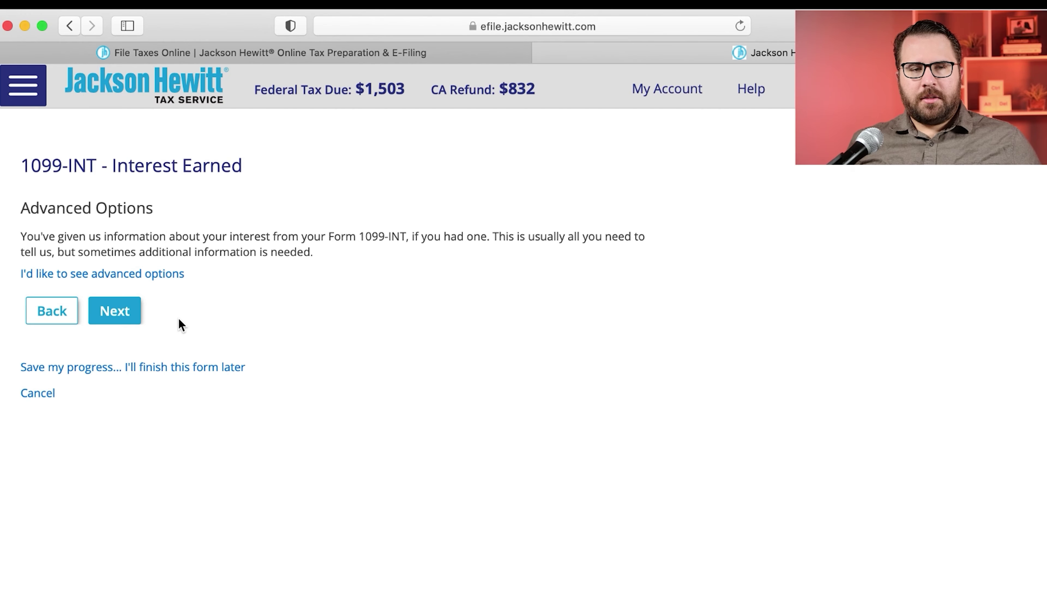
pyautogui.click(150, 274)
pyautogui.scroll(-7, 150, 276)
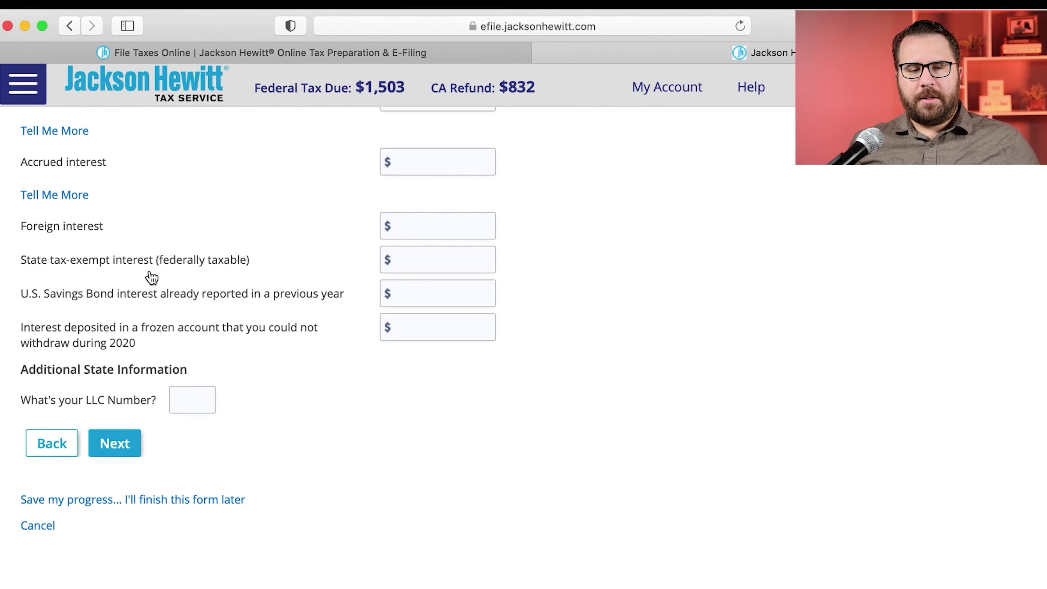
pyautogui.click(129, 444)
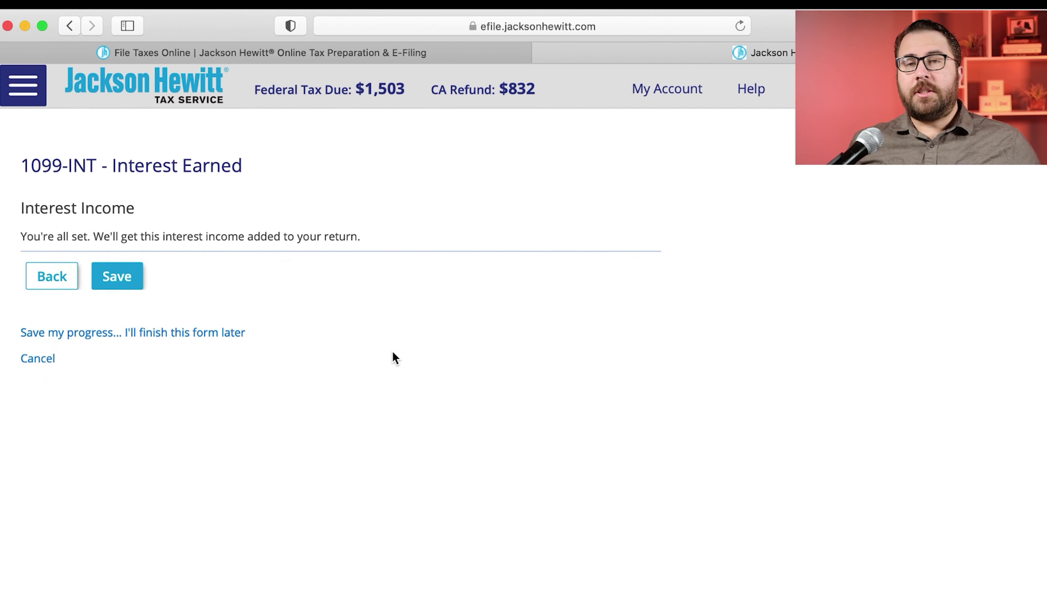
pyautogui.click(115, 284)
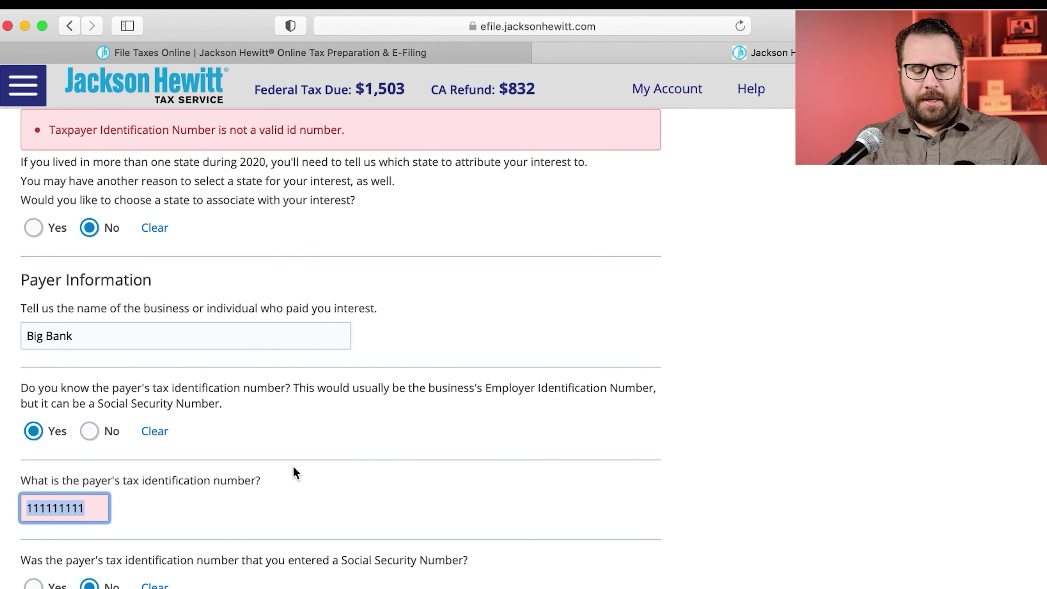
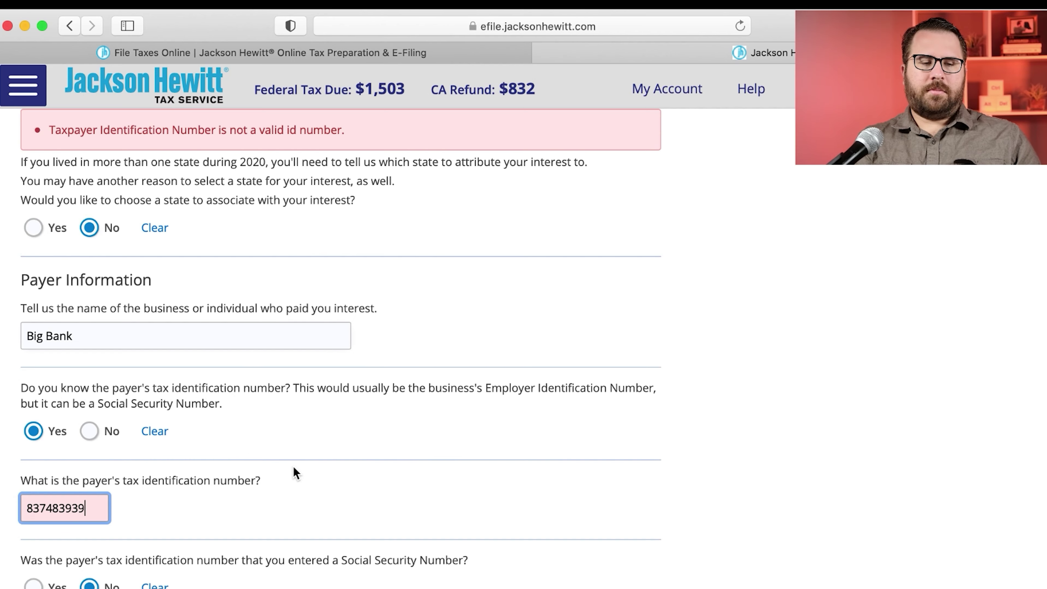
# Step: Correct the Big Bank payer TIN, save the 1099-INT, and continue past Your 1099-INT
pyautogui.scroll(-10, 403, 461)
pyautogui.scroll(-15, 224, 449)
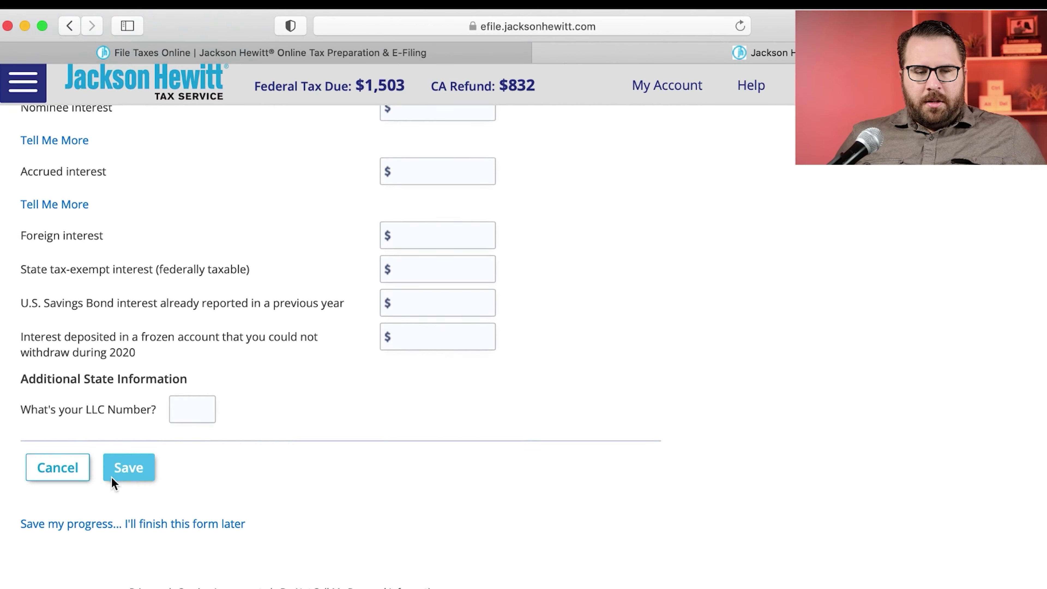
pyautogui.click(122, 478)
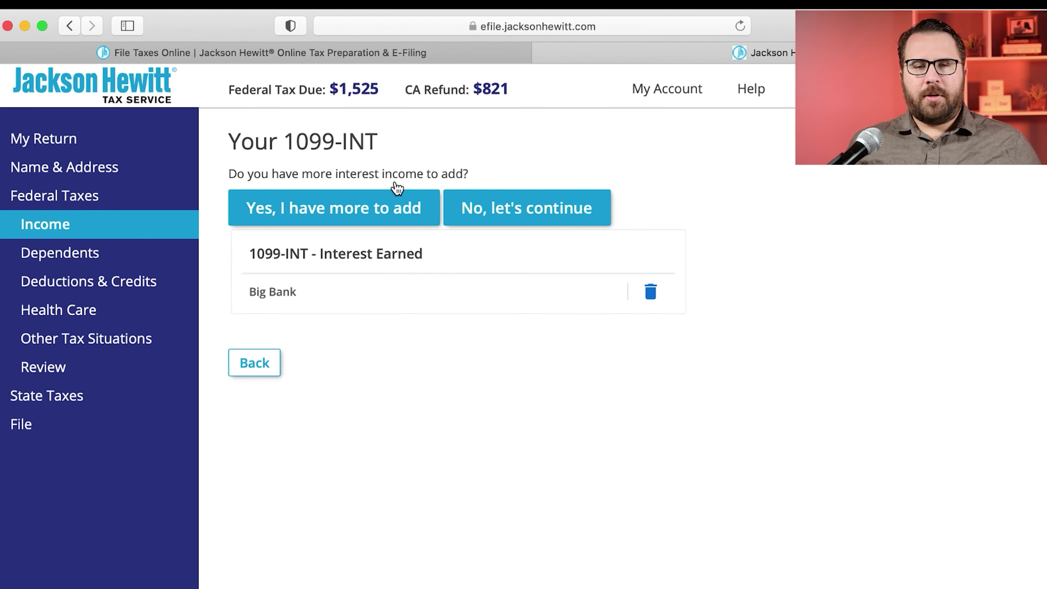
pyautogui.click(523, 207)
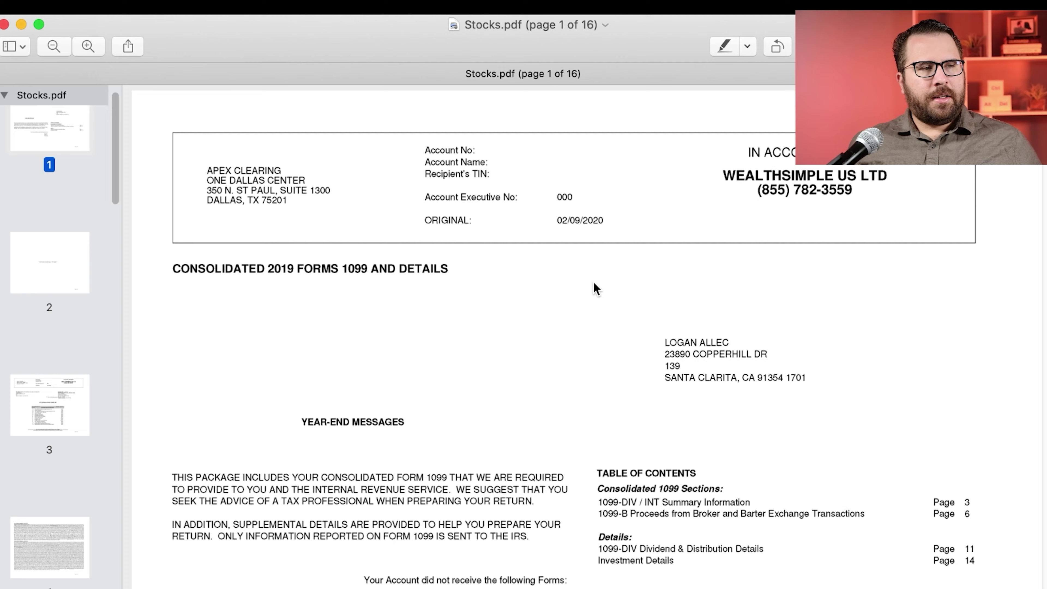
# Step: Review Stocks.pdf's page 3 dividends summary, then confirm dividend income and start a new 1099-DIV
pyautogui.scroll(-20, 597, 289)
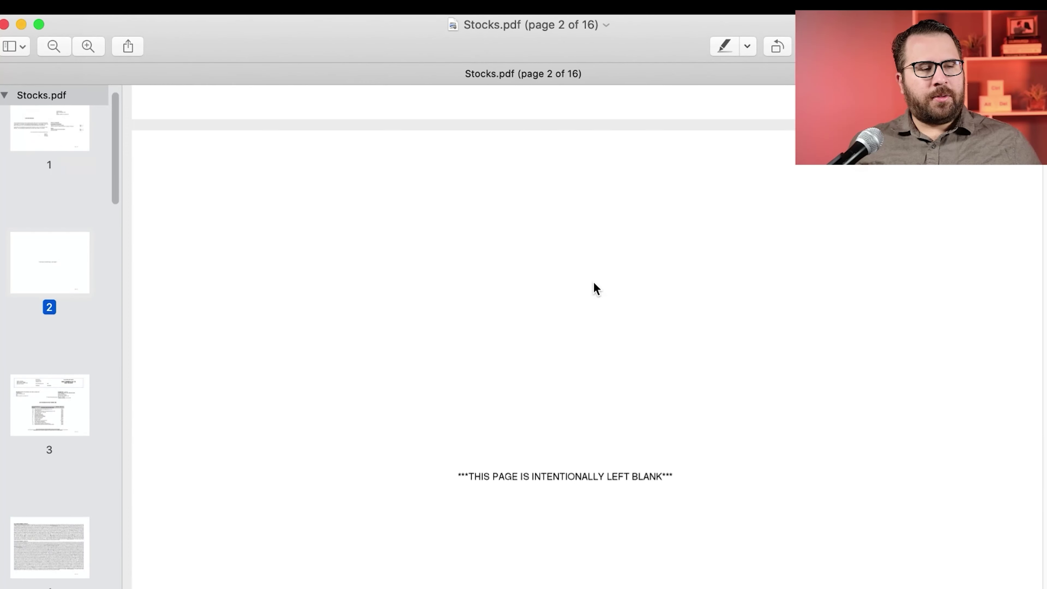
pyautogui.scroll(-10, 597, 289)
pyautogui.scroll(5, 596, 284)
pyautogui.scroll(-4, 596, 285)
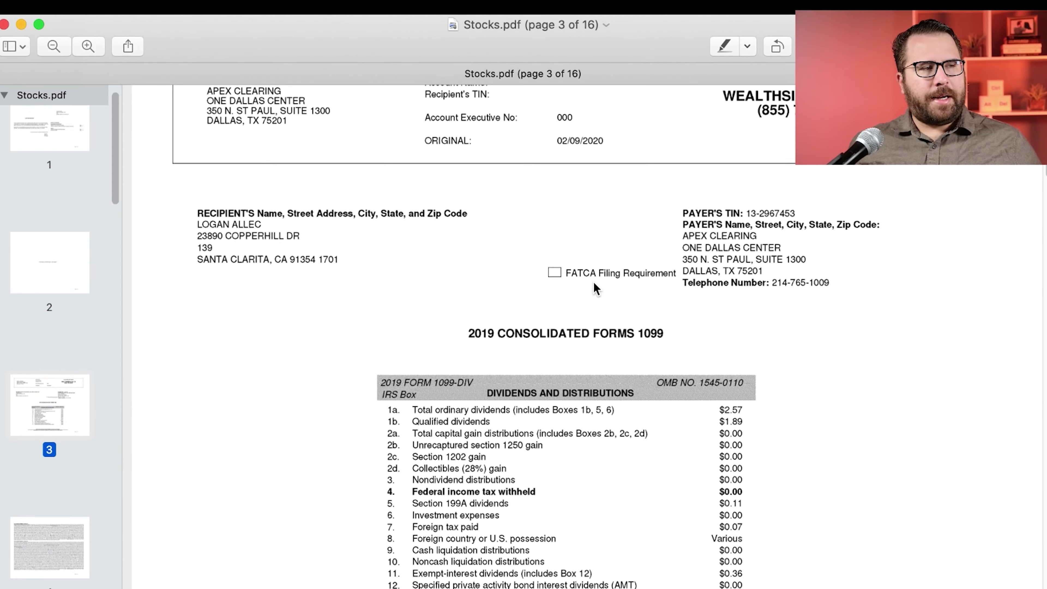
pyautogui.scroll(-3, 594, 285)
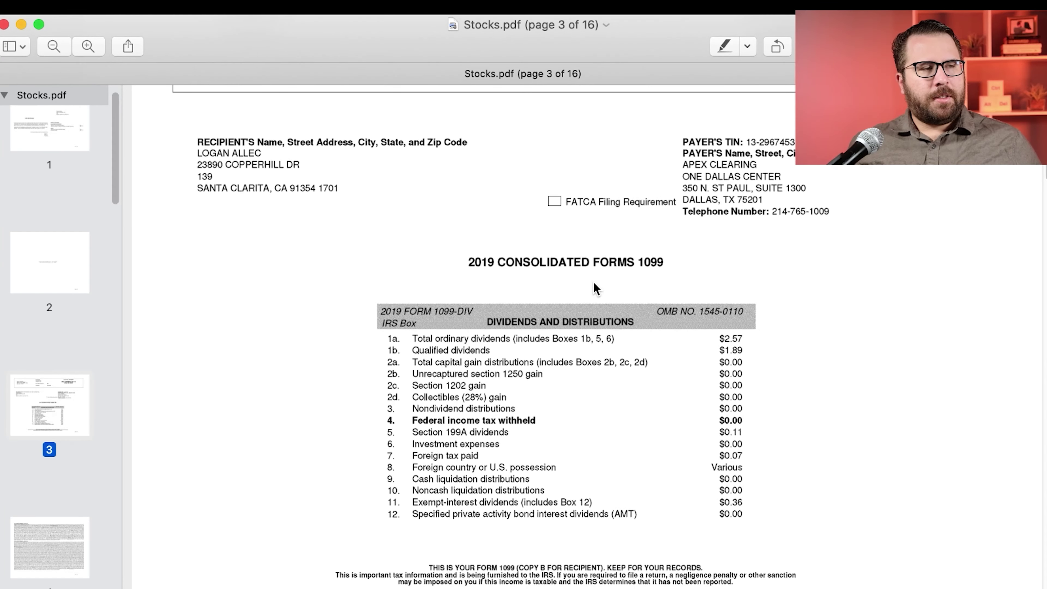
pyautogui.scroll(-1, 594, 284)
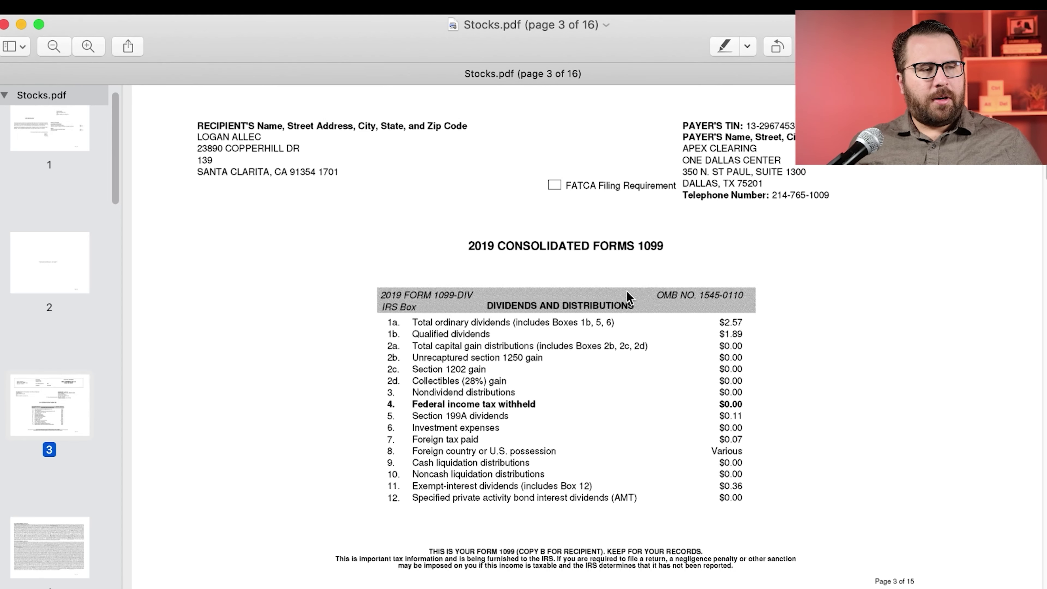
pyautogui.tripleClick(476, 247)
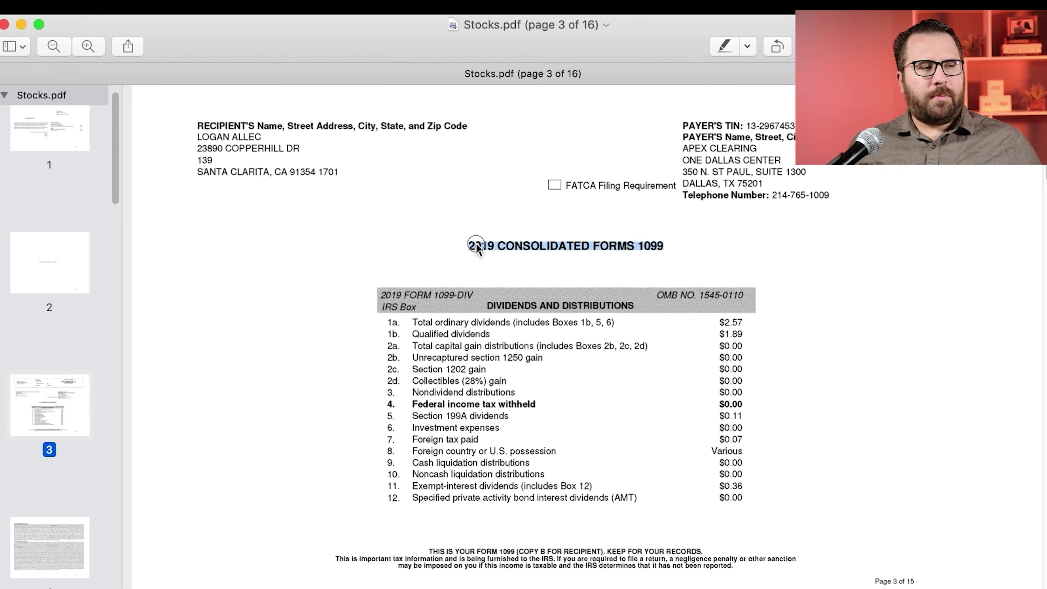
pyautogui.click(453, 231)
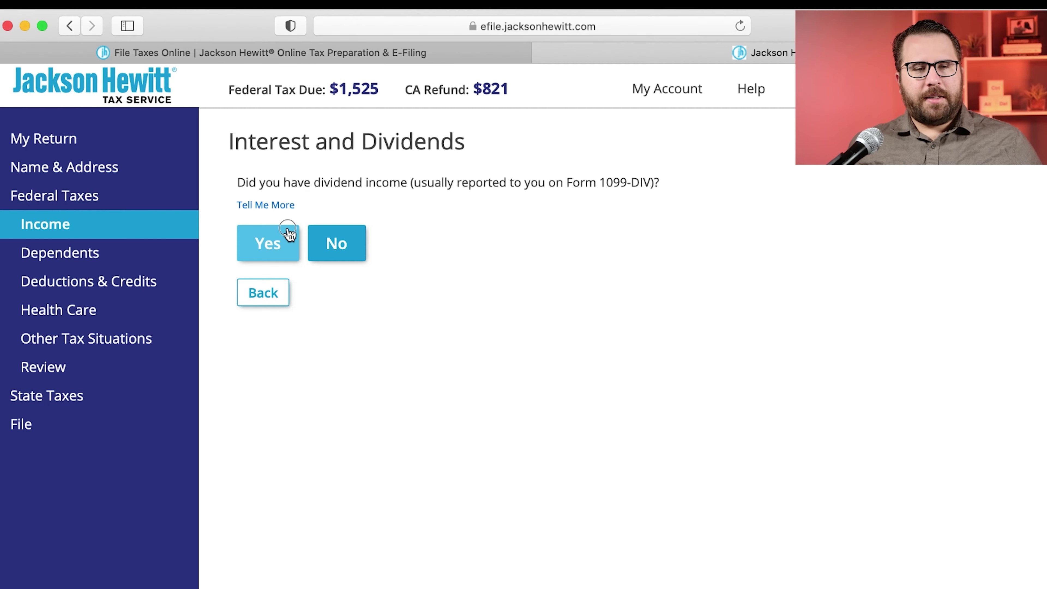
pyautogui.click(285, 233)
pyautogui.click(282, 225)
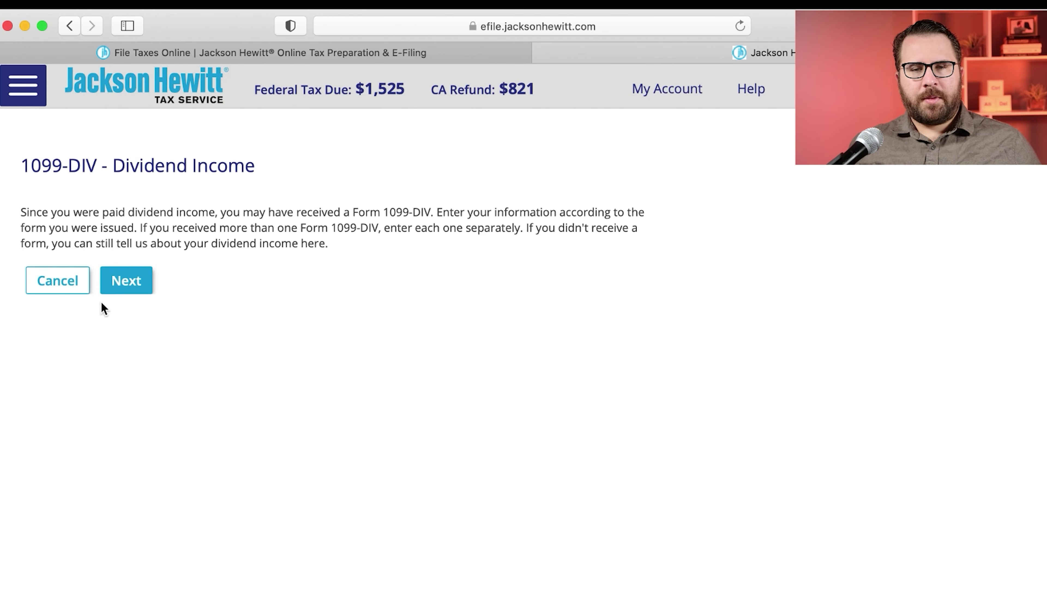
# Step: Assign the new 1099-DIV to the California return
pyautogui.click(110, 290)
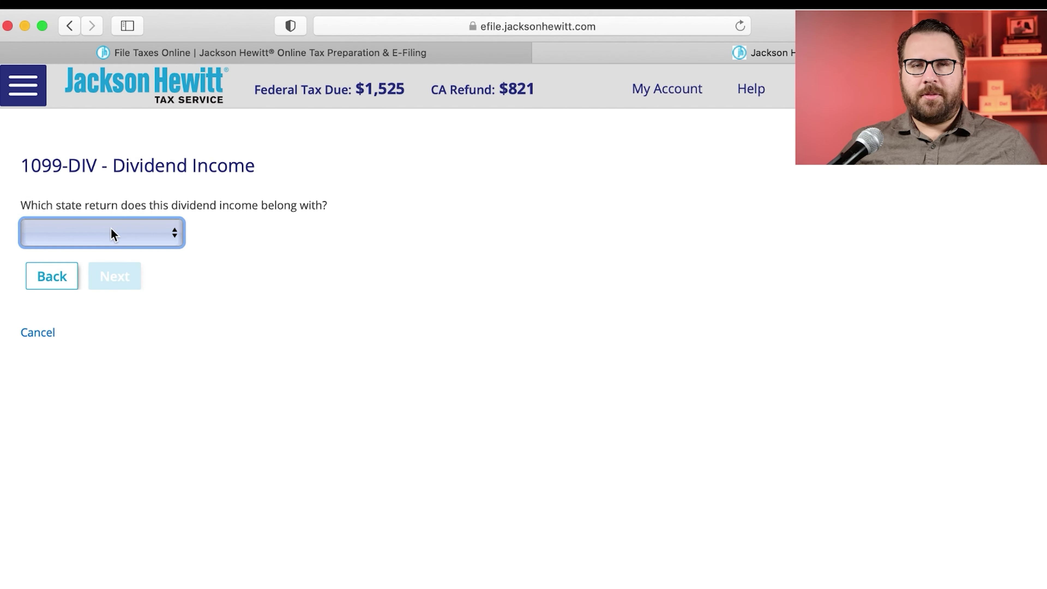
pyautogui.click(113, 235)
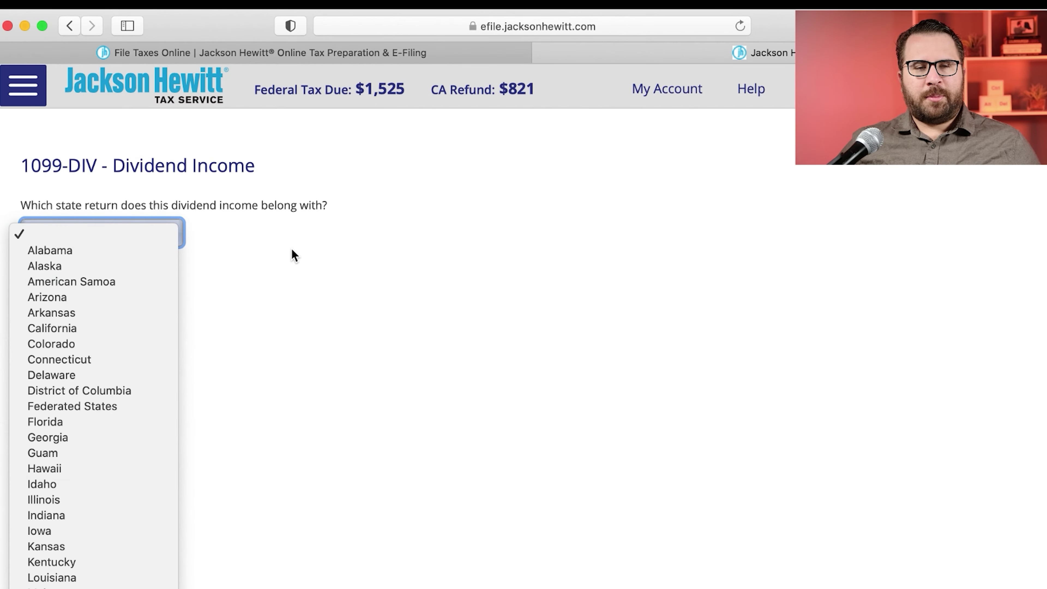
pyautogui.click(292, 253)
pyautogui.click(117, 233)
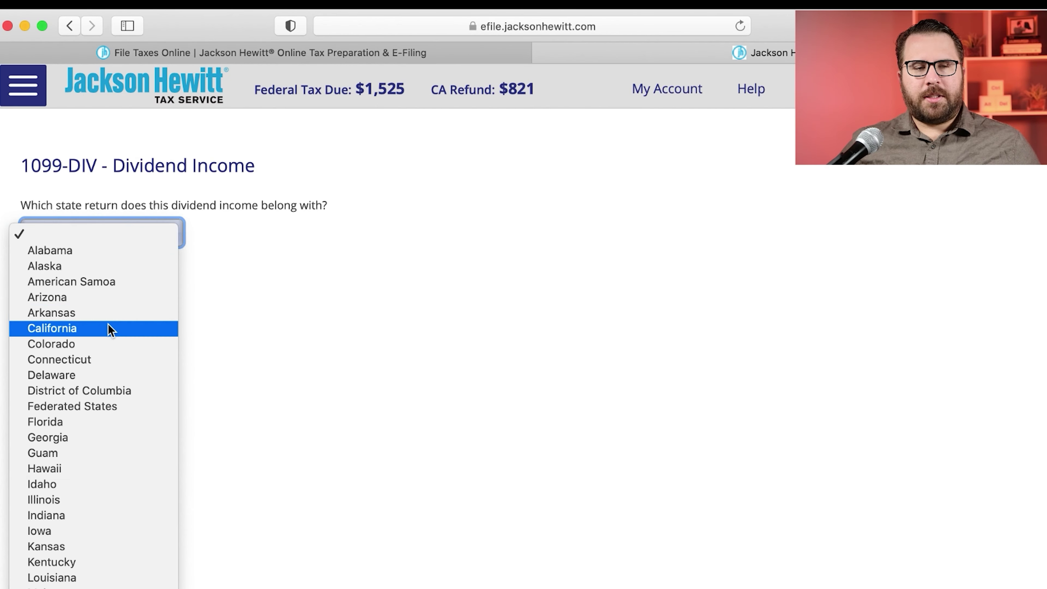
pyautogui.click(108, 328)
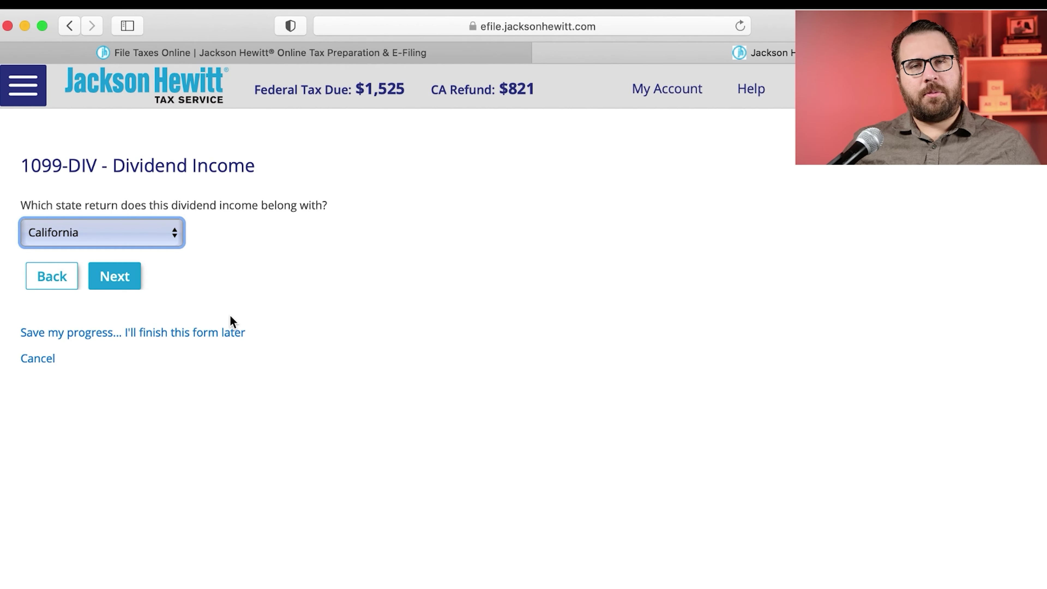
pyautogui.click(114, 283)
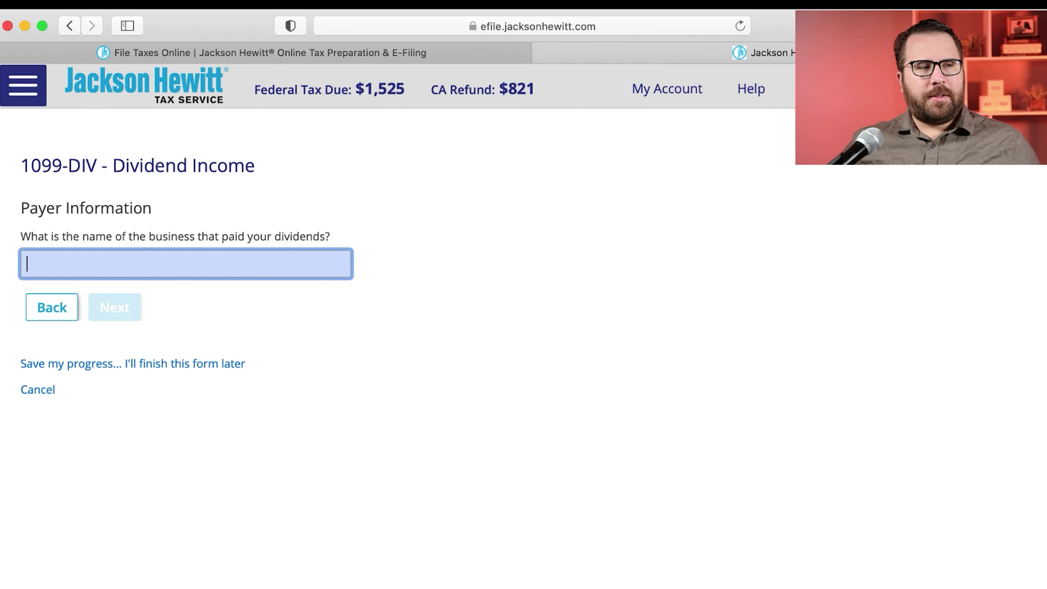
# Step: Enter Apex Clearing from Stocks.pdf as the 1099-DIV payer name
pyautogui.press('super+Tab')
pyautogui.scroll(3, 793, 186)
pyautogui.scroll(2, 794, 188)
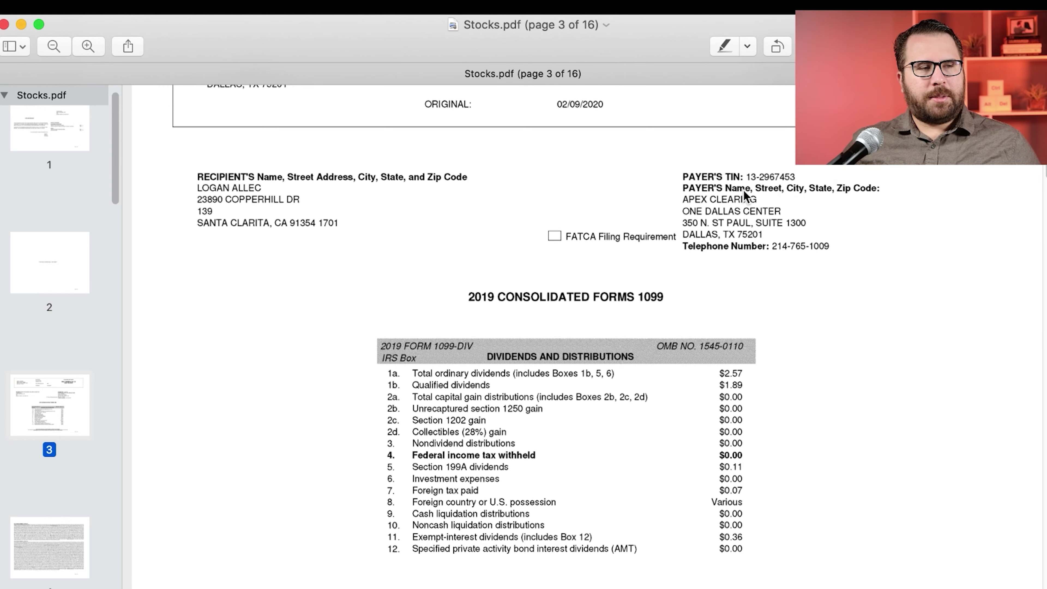
pyautogui.press('super+Tab')
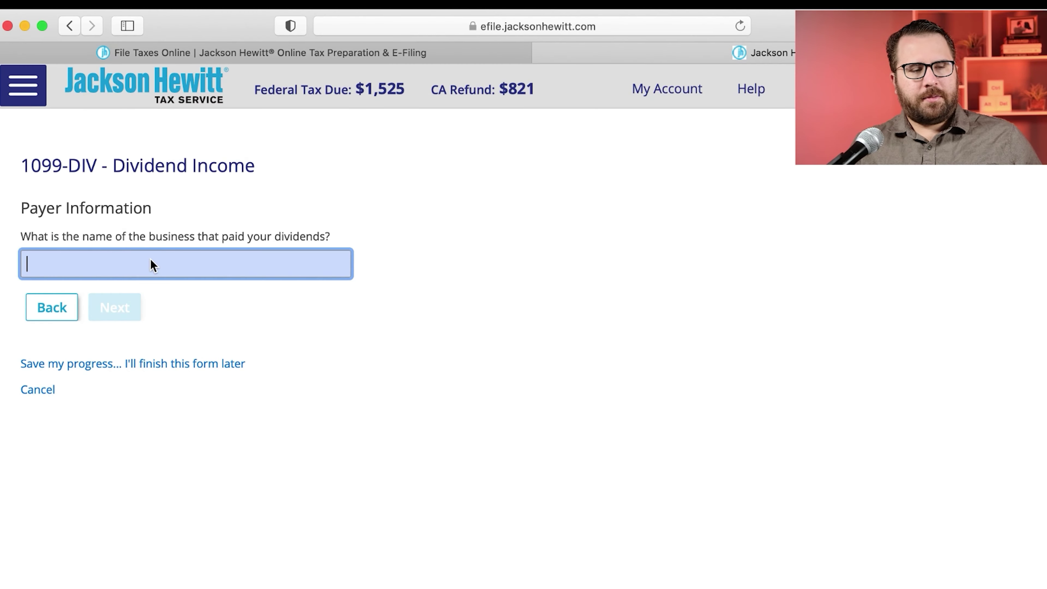
pyautogui.write('Apex Clearing')
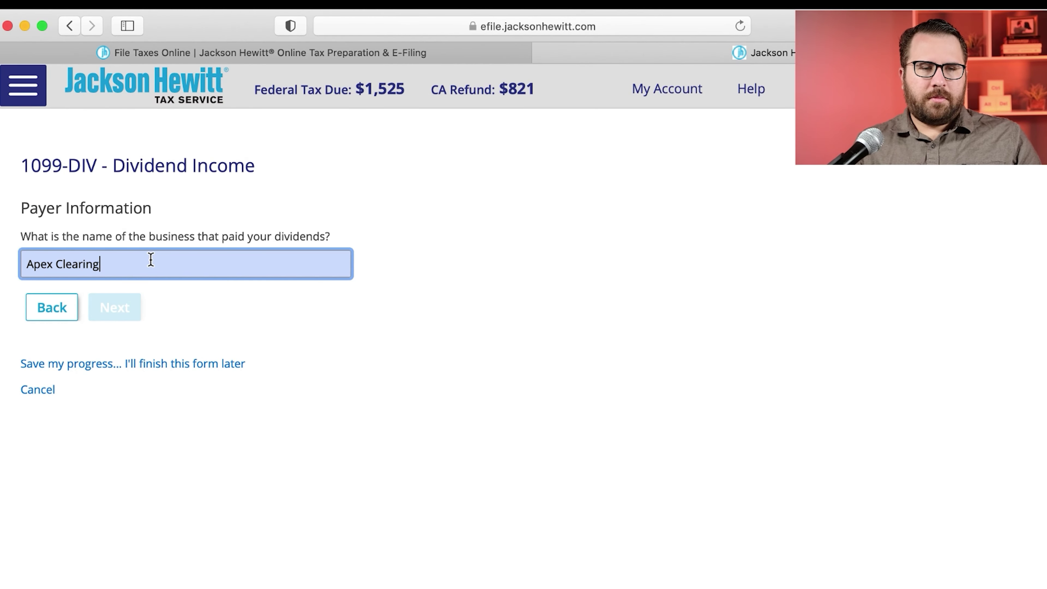
pyautogui.click(140, 312)
# Step: Copy the payer TIN from Stocks.pdf into the Apex Clearing 1099-DIV, marked not an SSN
pyautogui.click(136, 310)
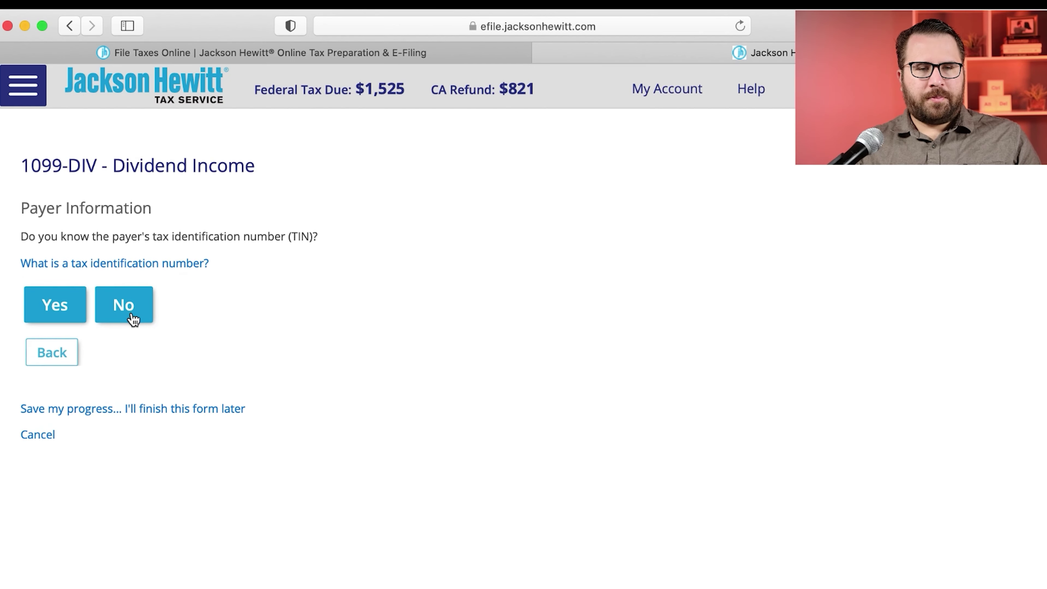
pyautogui.press('super+Tab')
pyautogui.moveTo(795, 176); pyautogui.dragTo(747, 178)
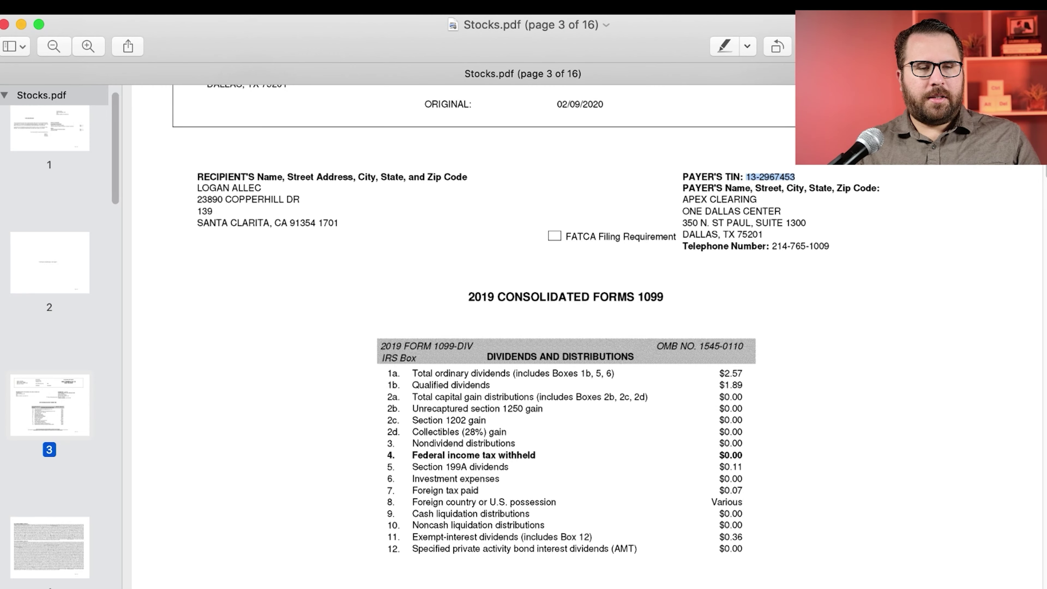
pyautogui.press('super+Tab')
pyautogui.click(54, 294)
pyautogui.click(76, 290)
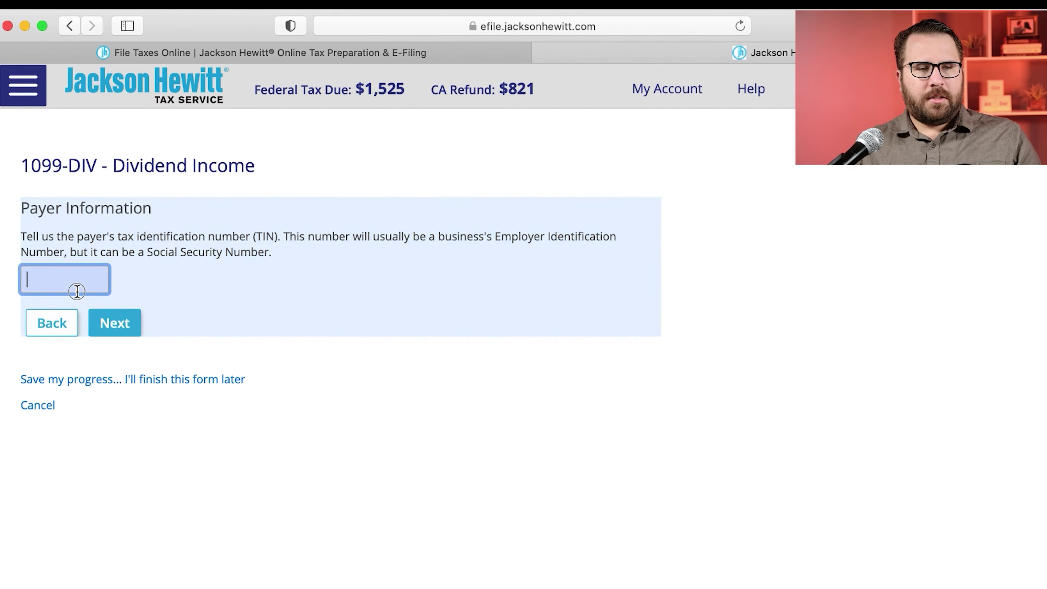
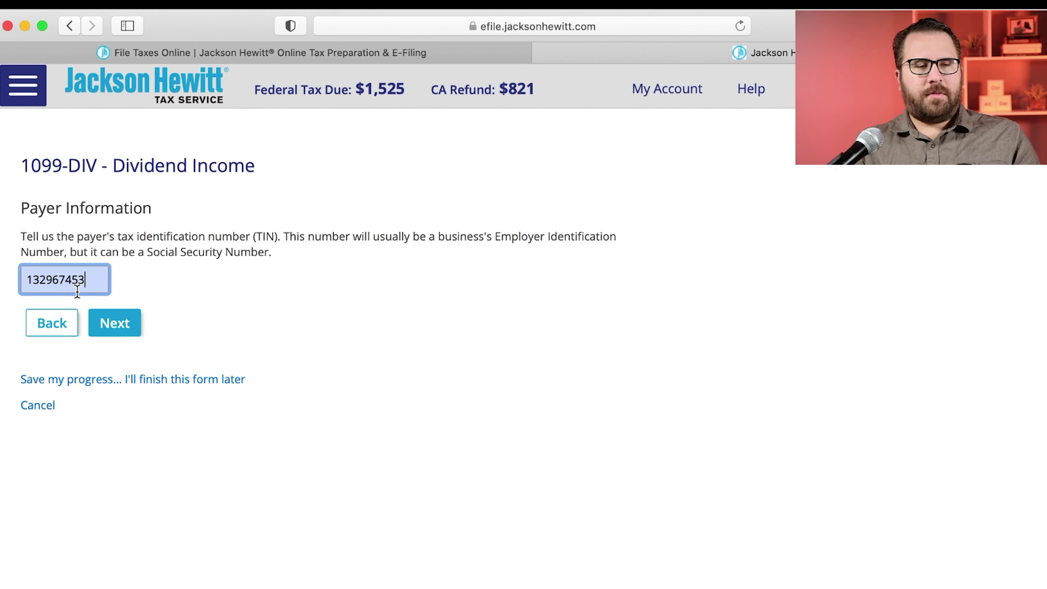
pyautogui.click(124, 328)
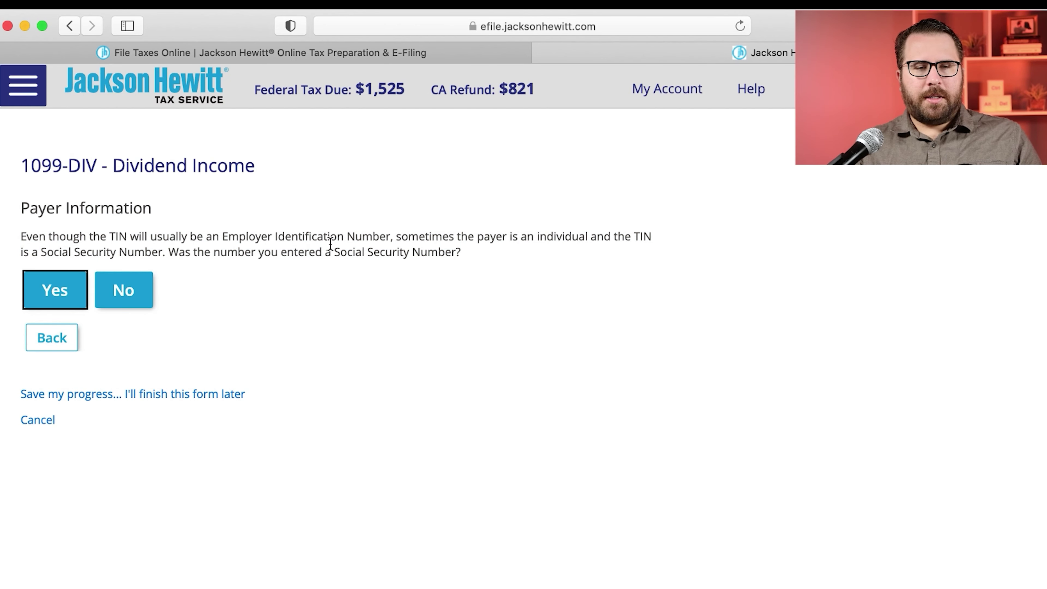
pyautogui.click(138, 289)
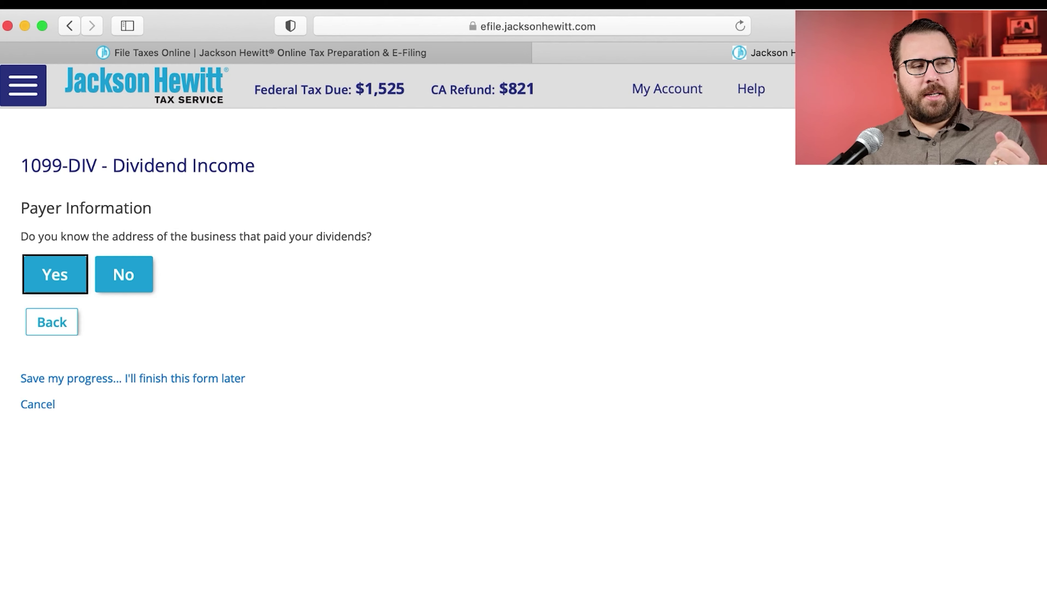
# Step: Enter Apex Clearing's Dallas, Texas payer address with ZIP 75201
pyautogui.press('super+Tab')
pyautogui.click(731, 211)
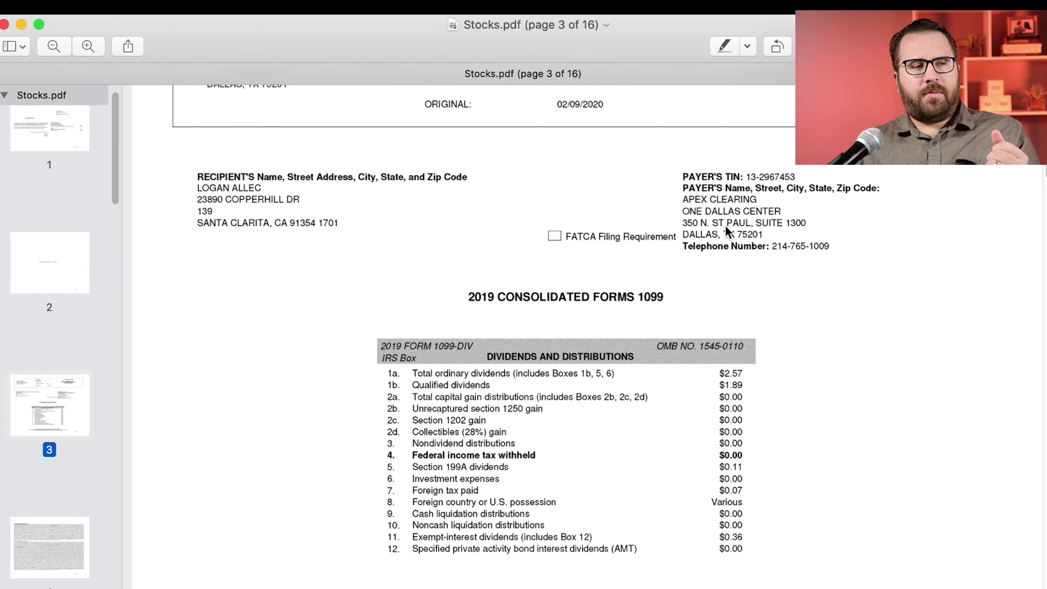
pyautogui.press('super+Tab')
pyautogui.click(68, 274)
pyautogui.click(157, 274)
pyautogui.write('O')
pyautogui.press('BackSpace')
pyautogui.write('350 N St')
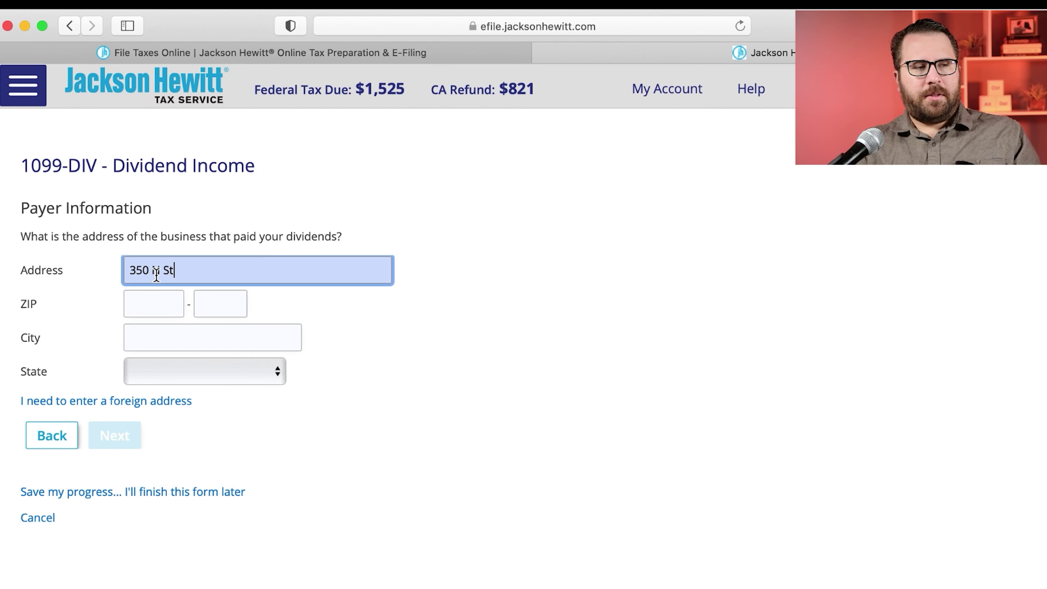
pyautogui.write(' Paul Suite 1300')
pyautogui.press('Tab')
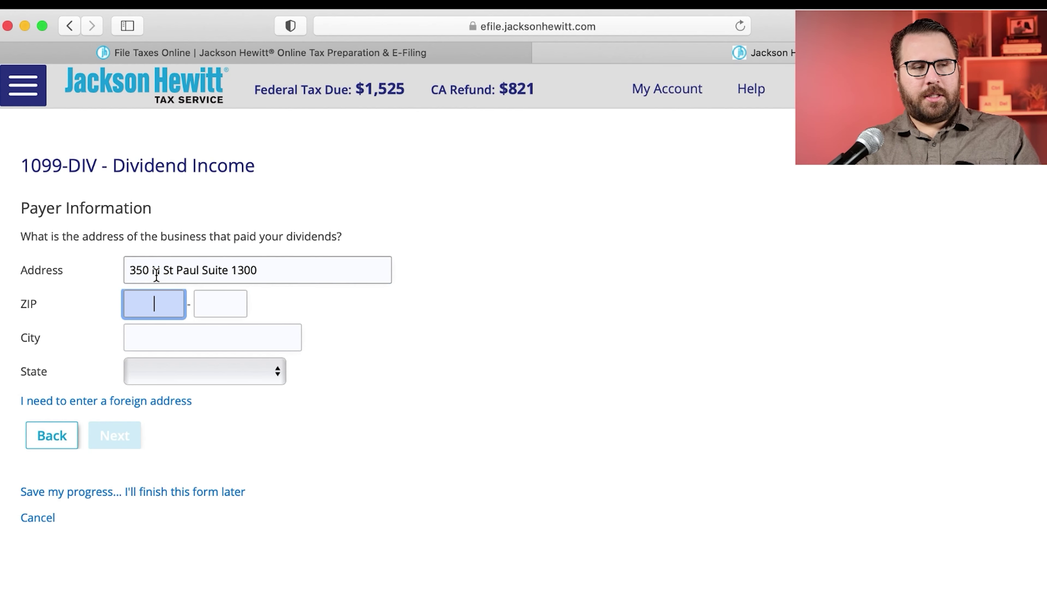
pyautogui.write('75201')
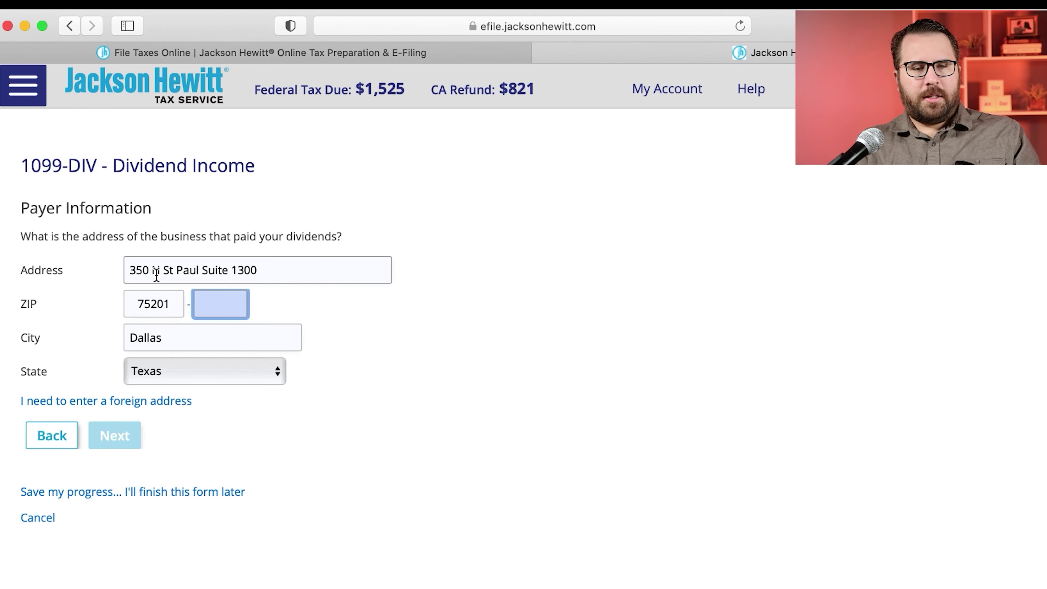
pyautogui.click(120, 431)
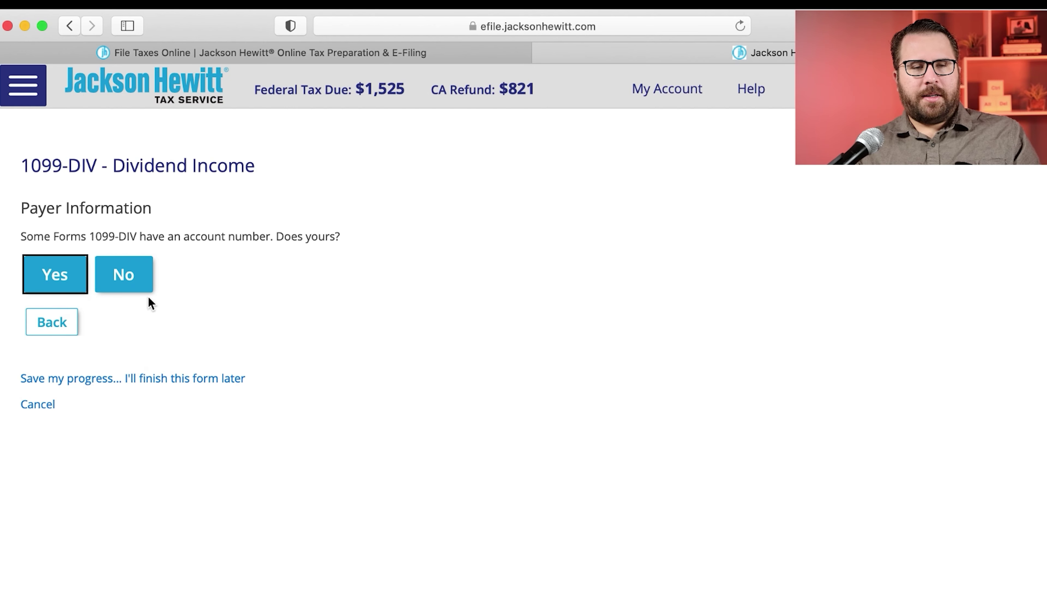
# Step: Answer that the 1099-DIV has no account number
pyautogui.click(51, 274)
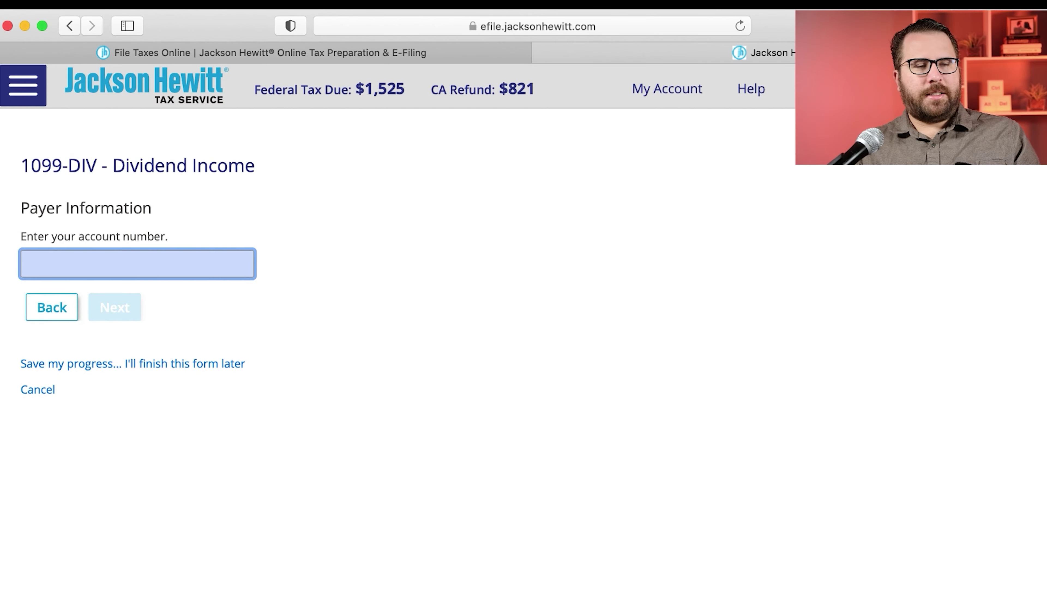
pyautogui.click(70, 307)
pyautogui.click(145, 293)
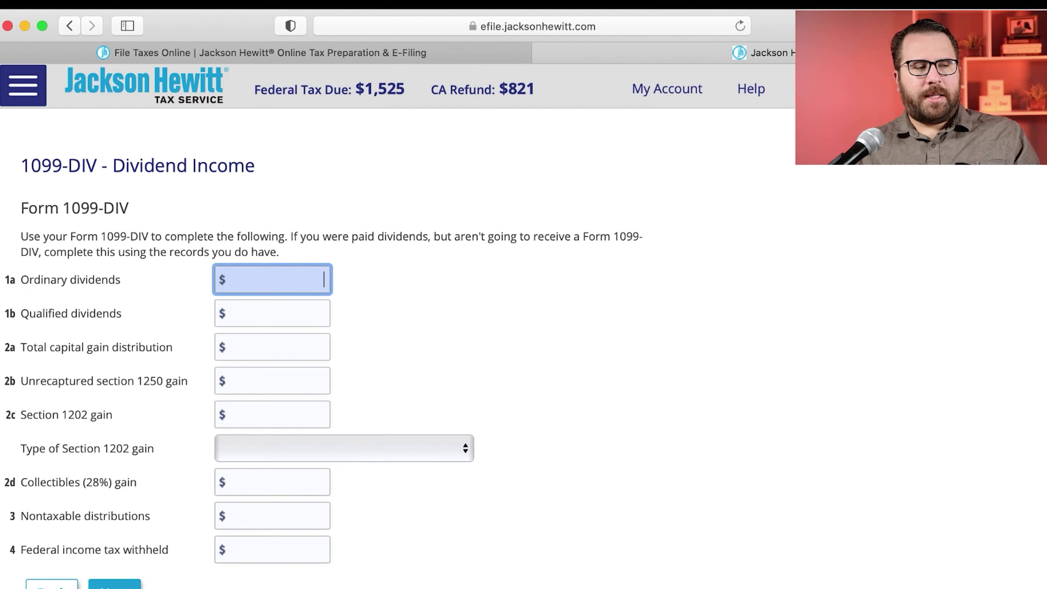
# Step: Enter ordinary dividends 2.57 and qualified dividends 1.89, accepting the rounding notice
pyautogui.press('super+Tab')
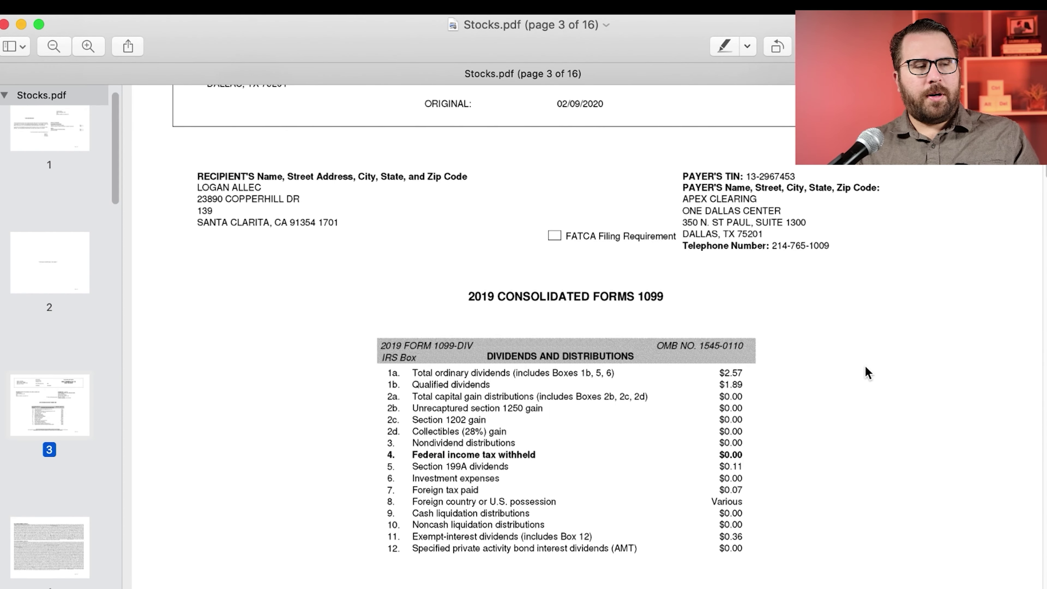
pyautogui.press('super+Tab')
pyautogui.write('2.57')
pyautogui.press('super+Tab')
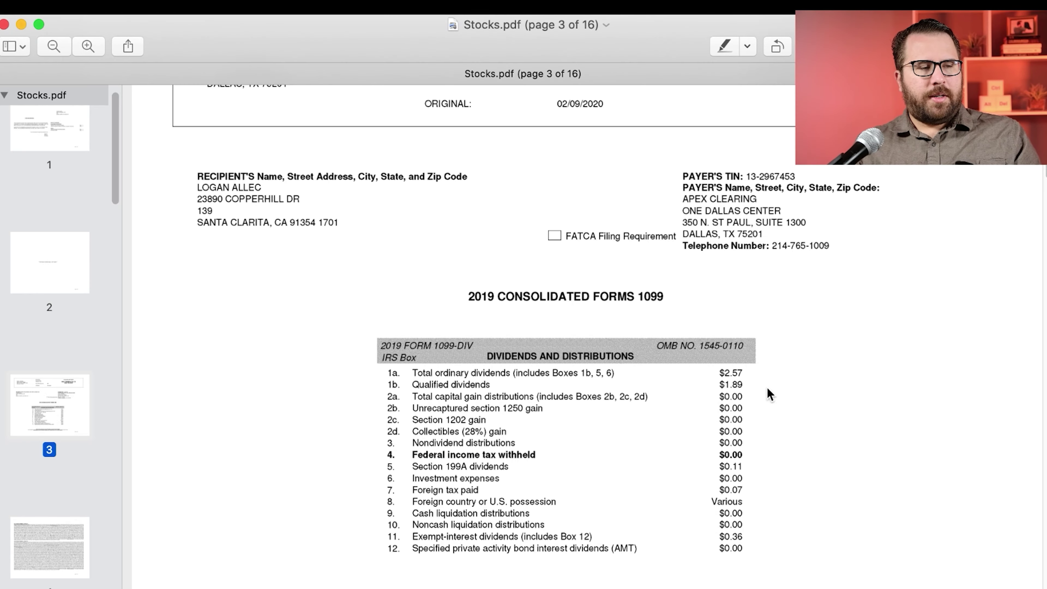
pyautogui.press('super+Tab')
pyautogui.press('Tab')
pyautogui.write('1.89')
pyautogui.press('Tab')
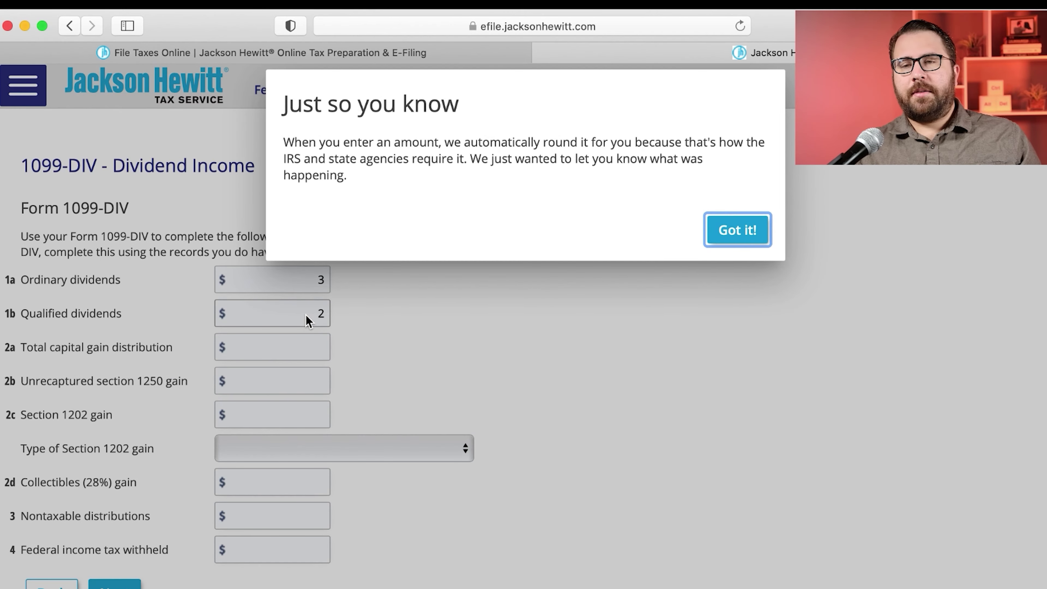
pyautogui.click(449, 143)
pyautogui.moveTo(449, 144); pyautogui.dragTo(467, 160)
pyautogui.click(730, 234)
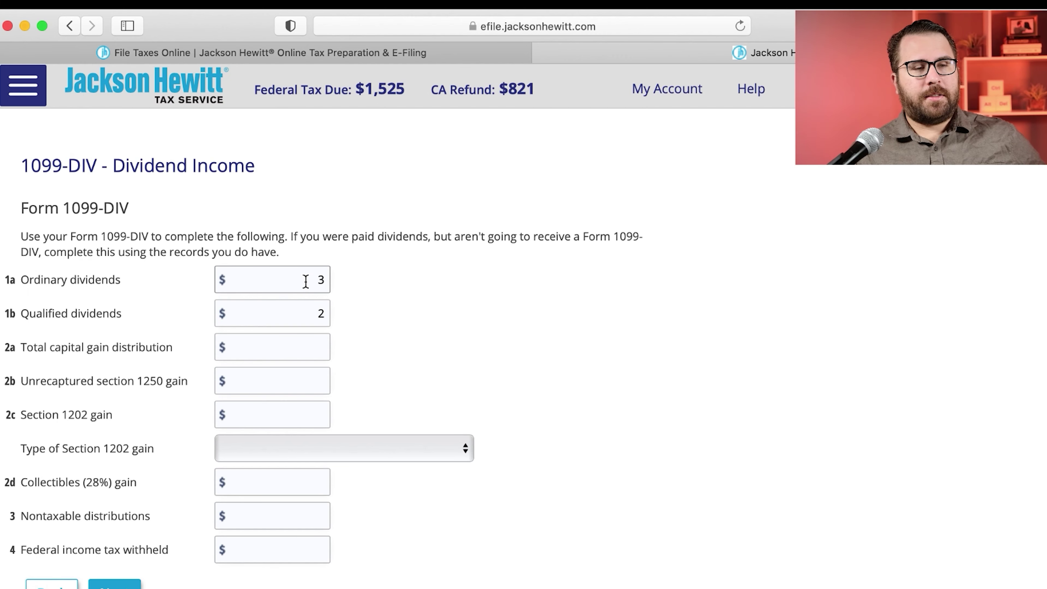
# Step: Check dividend rows 5–11 in Stocks.pdf and advance to the boxes 5–12 page
pyautogui.moveTo(130, 281); pyautogui.dragTo(25, 284)
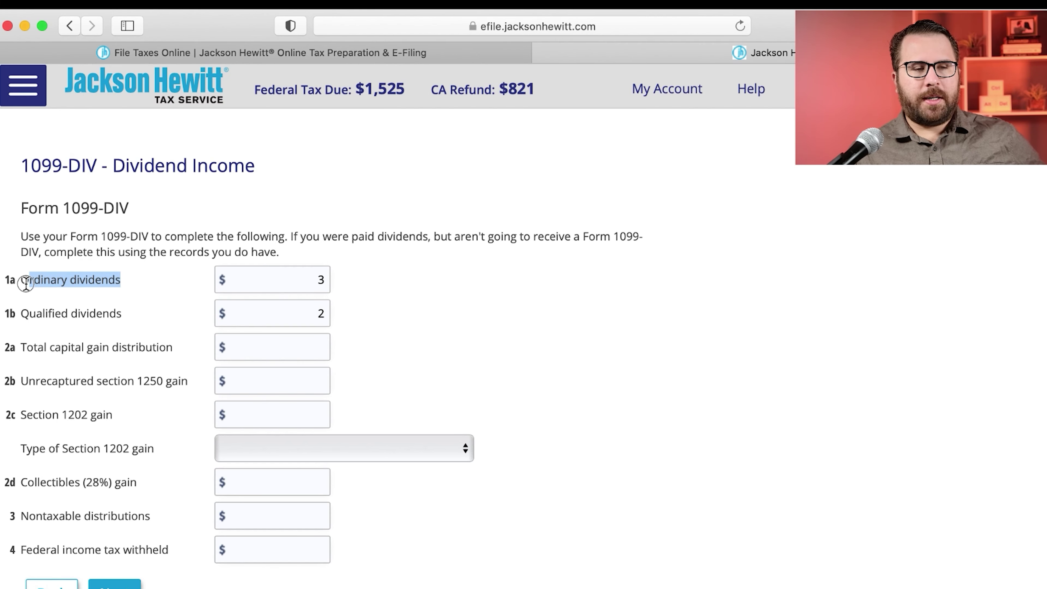
pyautogui.moveTo(123, 318); pyautogui.dragTo(23, 312)
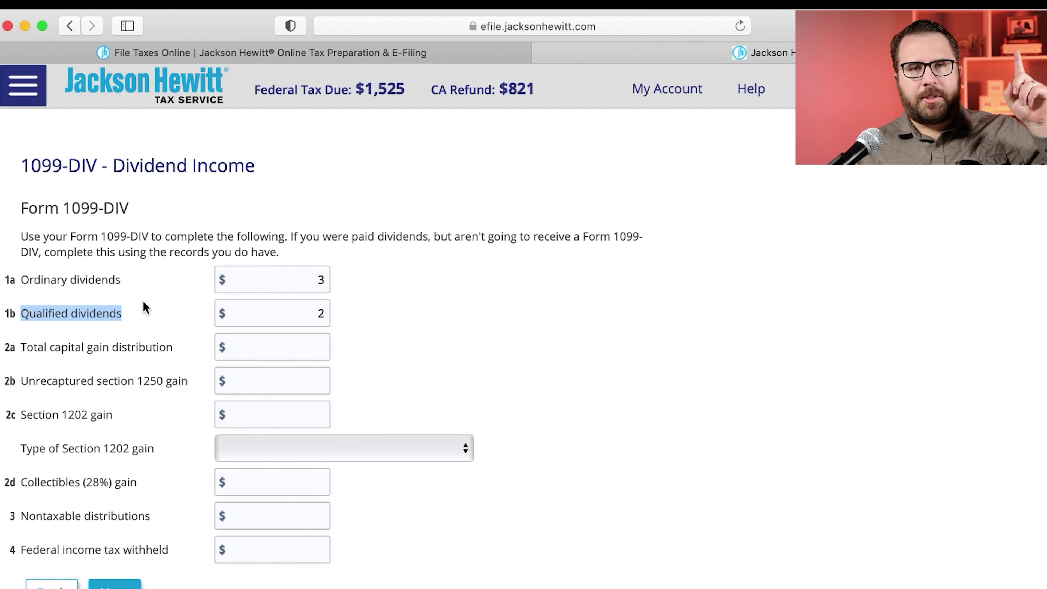
pyautogui.click(389, 353)
pyautogui.press('super+Tab')
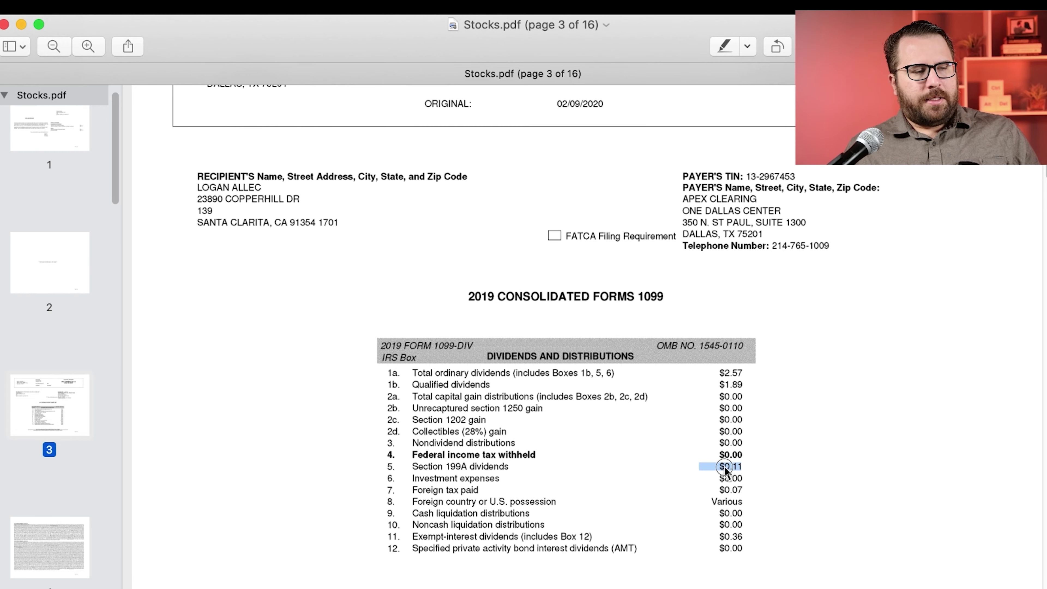
pyautogui.moveTo(730, 467); pyautogui.dragTo(732, 543)
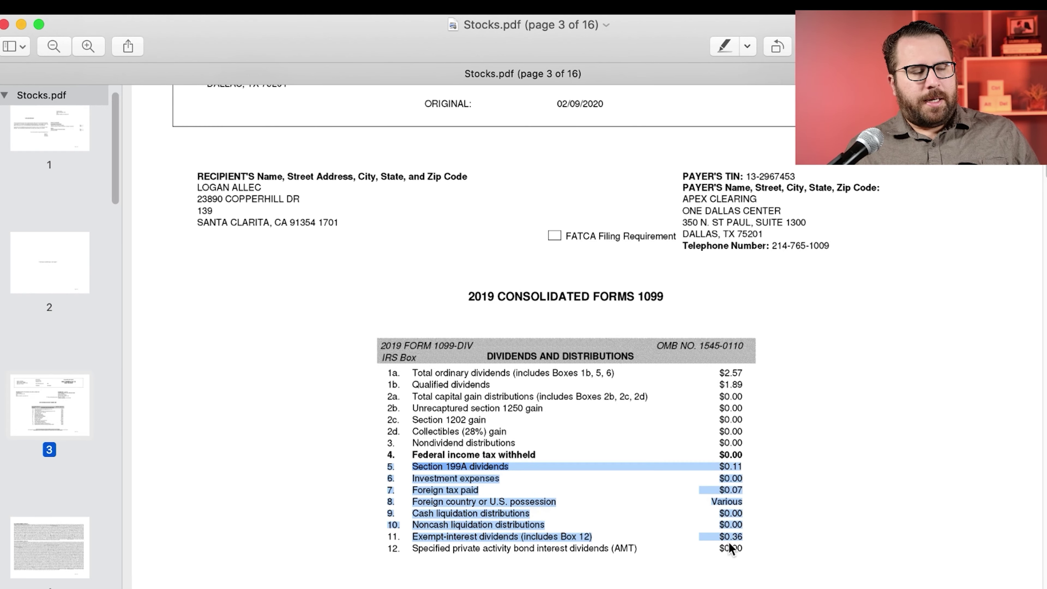
pyautogui.press('super+Tab')
pyautogui.scroll(-5, 385, 385)
pyautogui.click(112, 444)
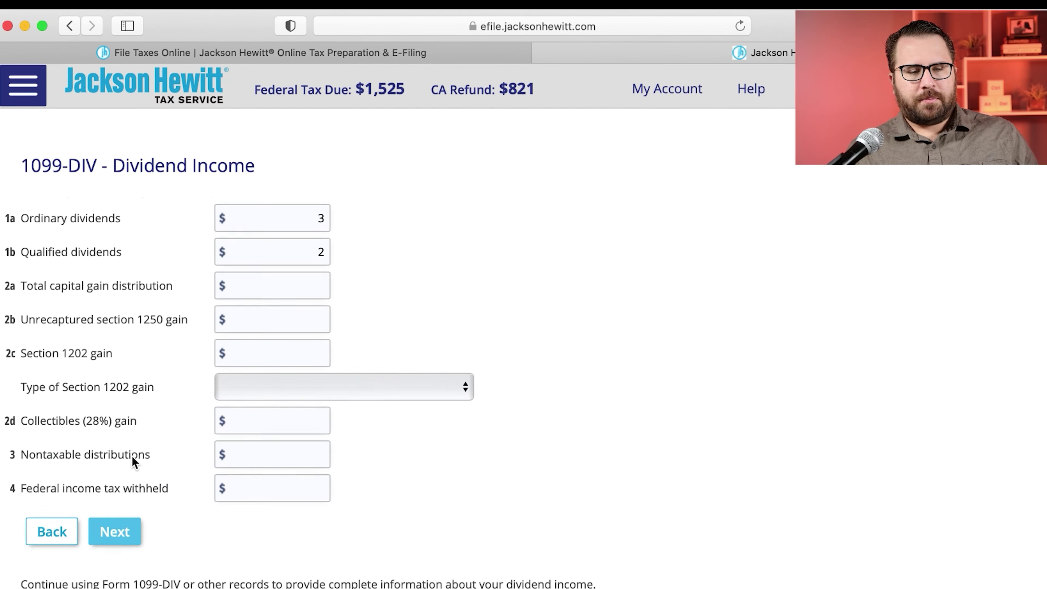
pyautogui.press('super+Tab')
pyautogui.moveTo(776, 470); pyautogui.dragTo(726, 466)
# Step: Enter Section 199A dividends 0.11 and foreign tax paid 0.01 with foreign country Various
pyautogui.press('super+Tab')
pyautogui.write('0.11')
pyautogui.press('Tab')
pyautogui.press('super+Tab')
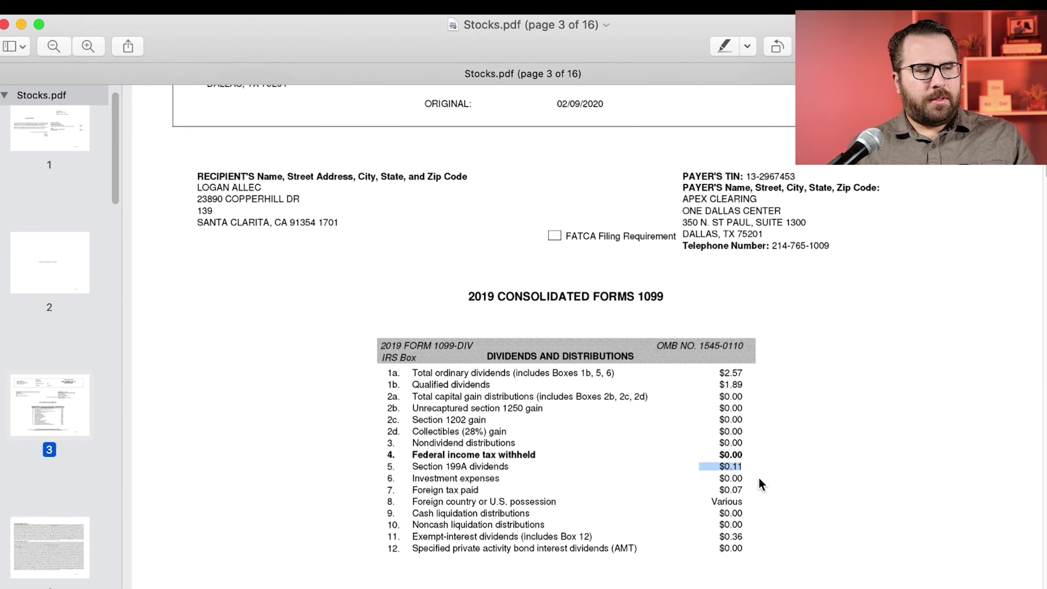
pyautogui.press('super+Tab')
pyautogui.click(404, 330)
pyautogui.write('0.01')
pyautogui.click(559, 292)
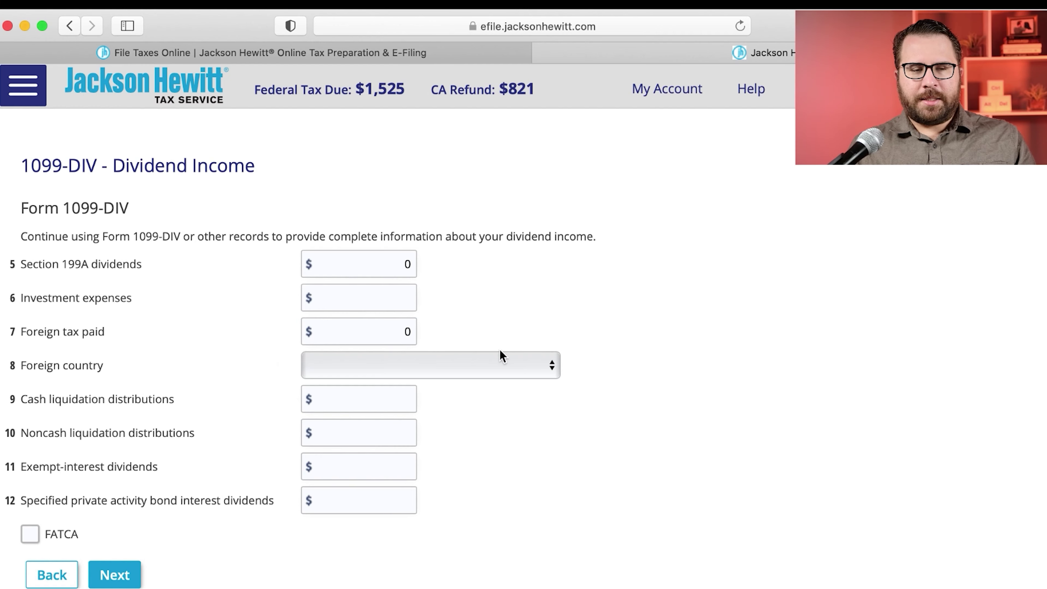
pyautogui.click(496, 364)
pyautogui.click(467, 382)
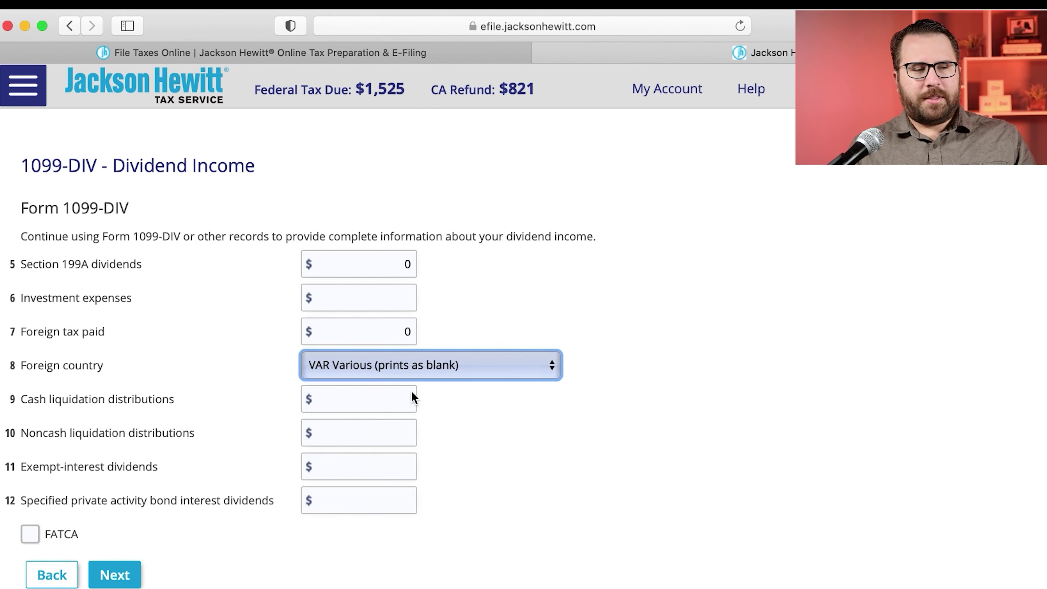
# Step: Enter 0.36 exempt-interest dividends from Stocks.pdf
pyautogui.press('super+Tab')
pyautogui.doubleClick(741, 503)
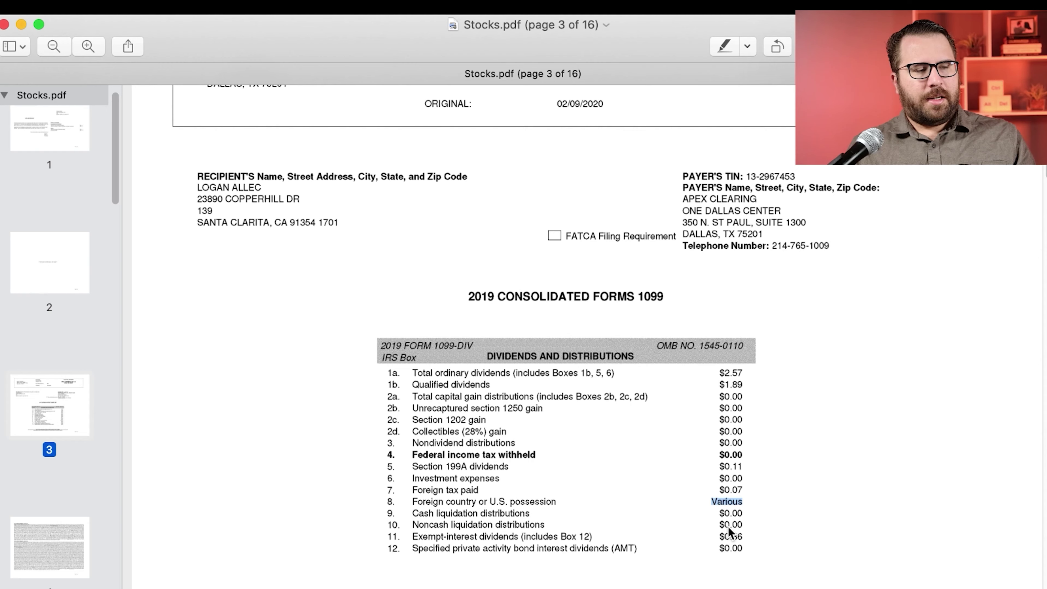
pyautogui.doubleClick(726, 536)
pyautogui.press('super+Tab')
pyautogui.click(350, 469)
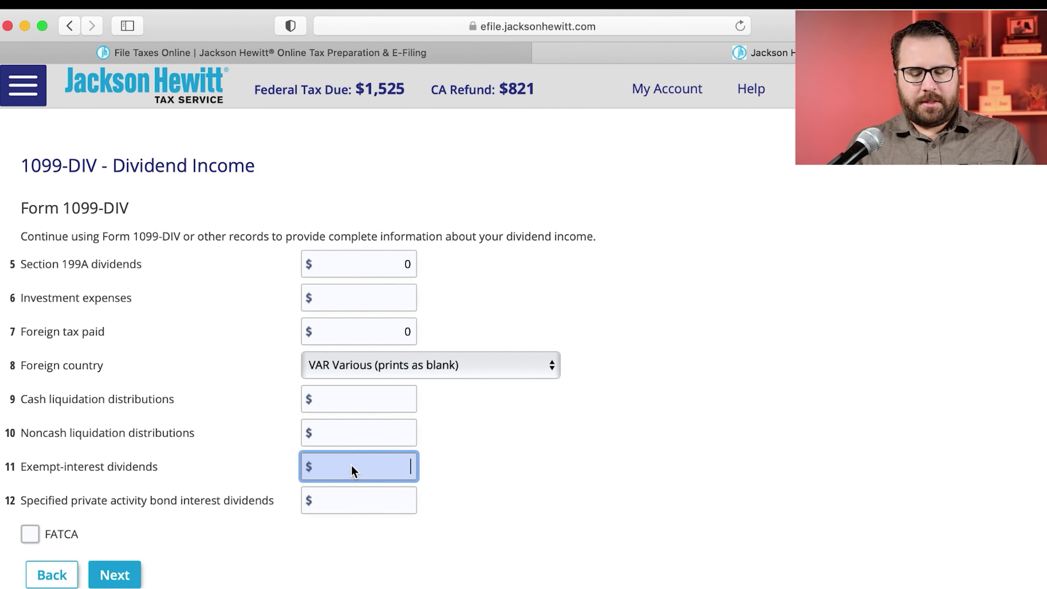
pyautogui.write('0.36')
pyautogui.press('Tab')
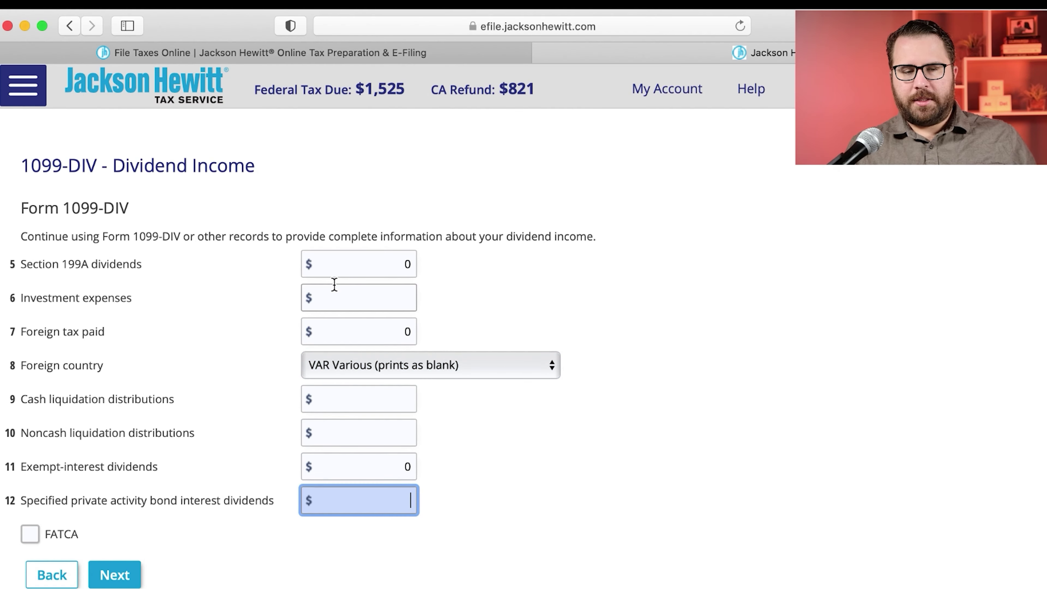
# Step: Skip state withholding, answer No to the Iowa/Illinois/LLC question, and save the 1099-DIV
pyautogui.click(117, 574)
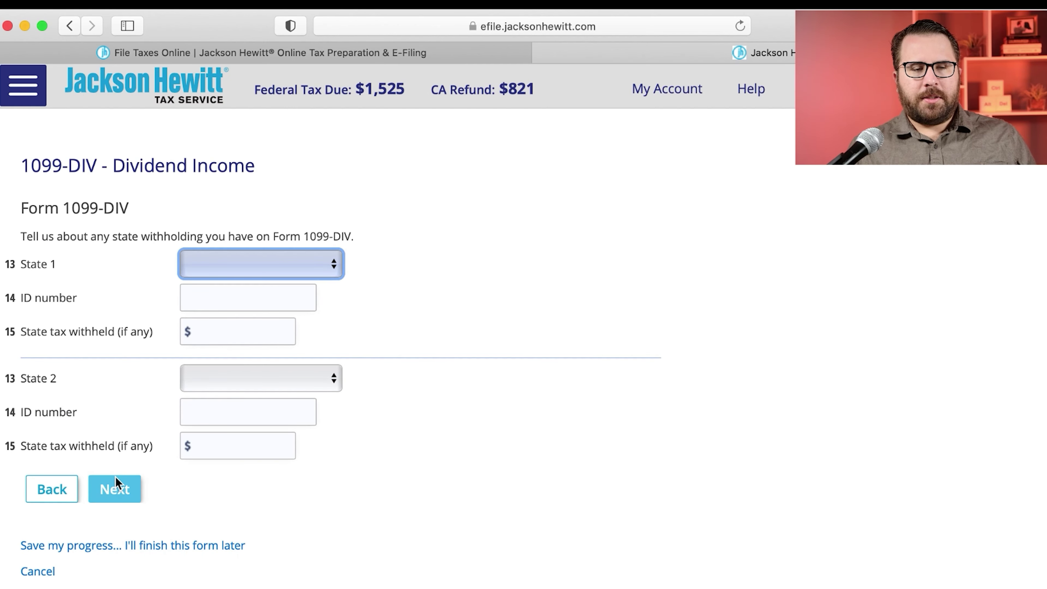
pyautogui.click(113, 490)
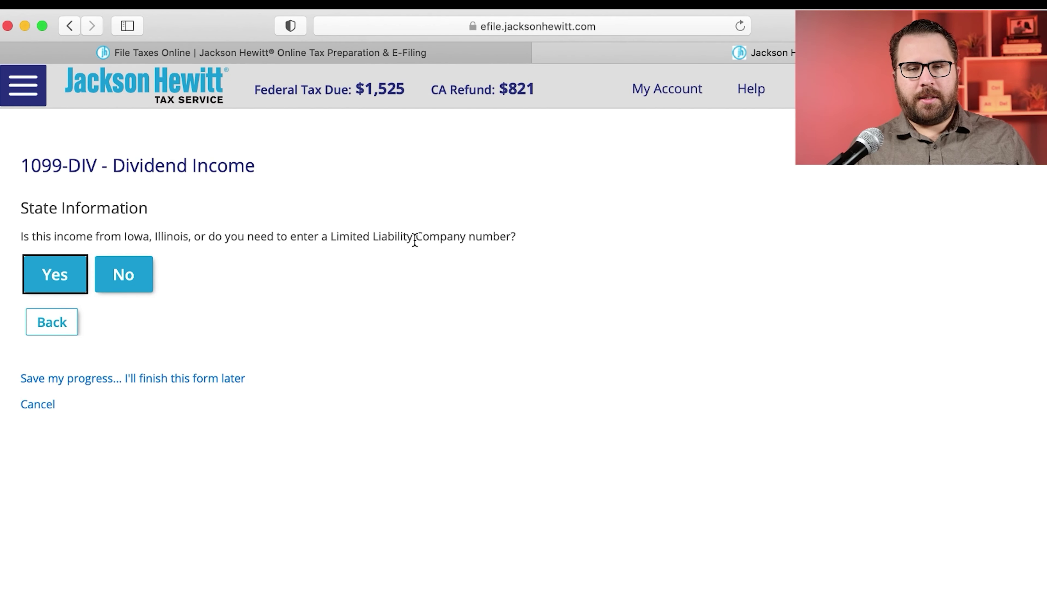
pyautogui.click(132, 289)
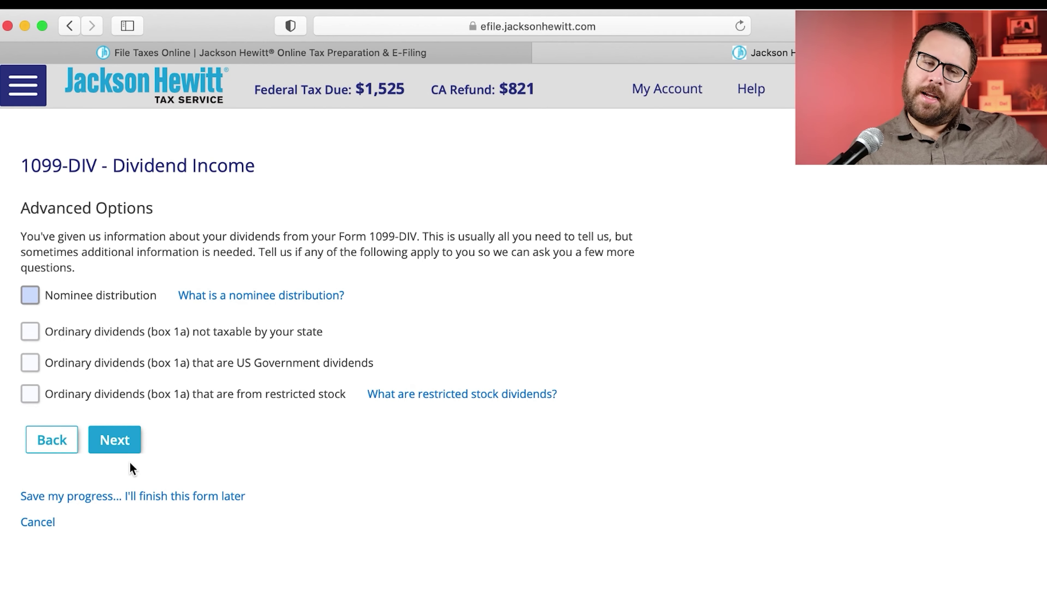
pyautogui.click(133, 448)
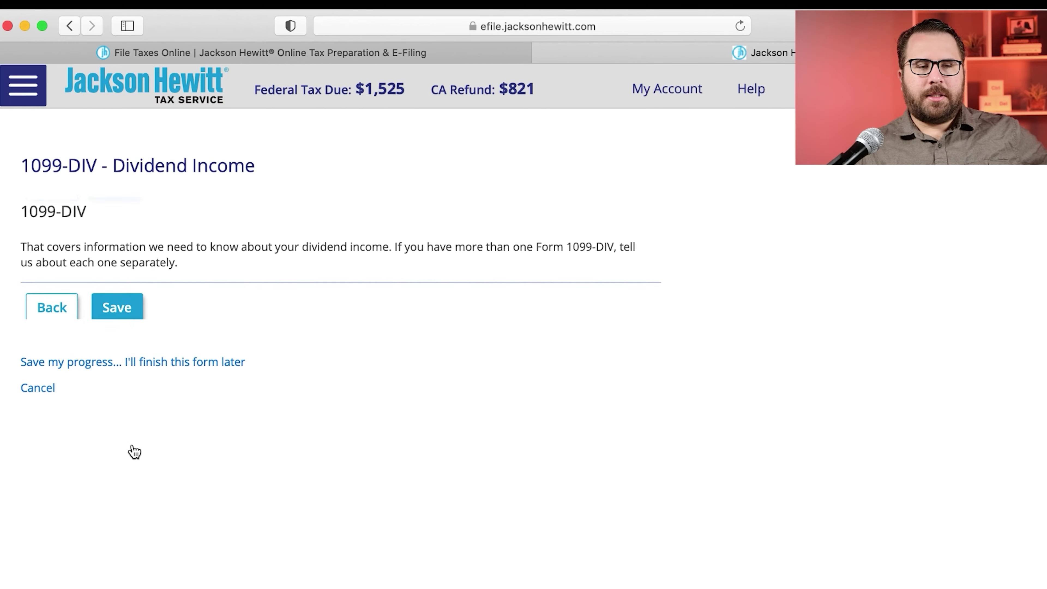
pyautogui.click(121, 313)
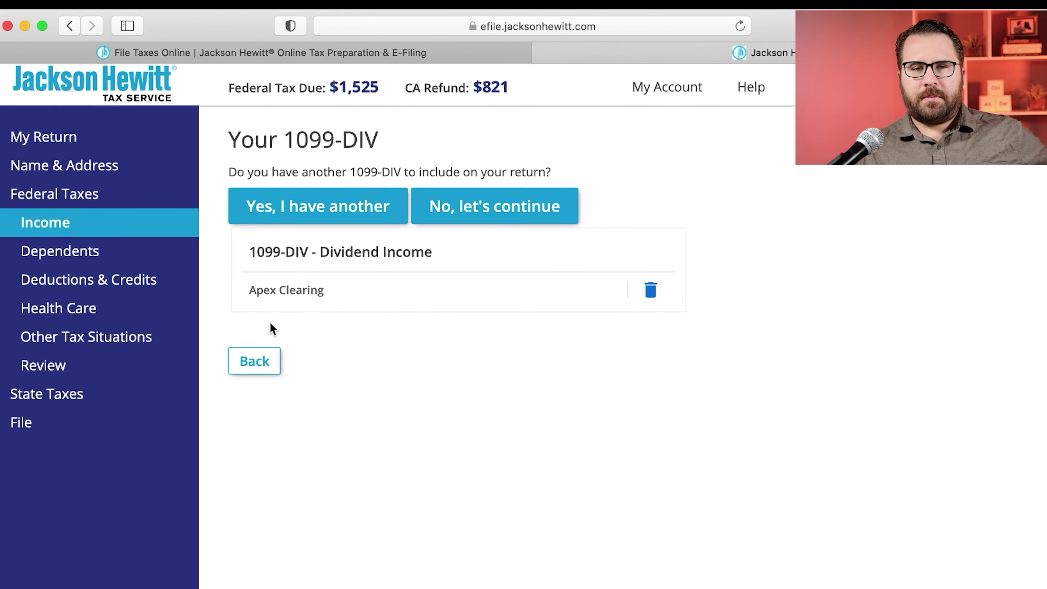
pyautogui.click(519, 213)
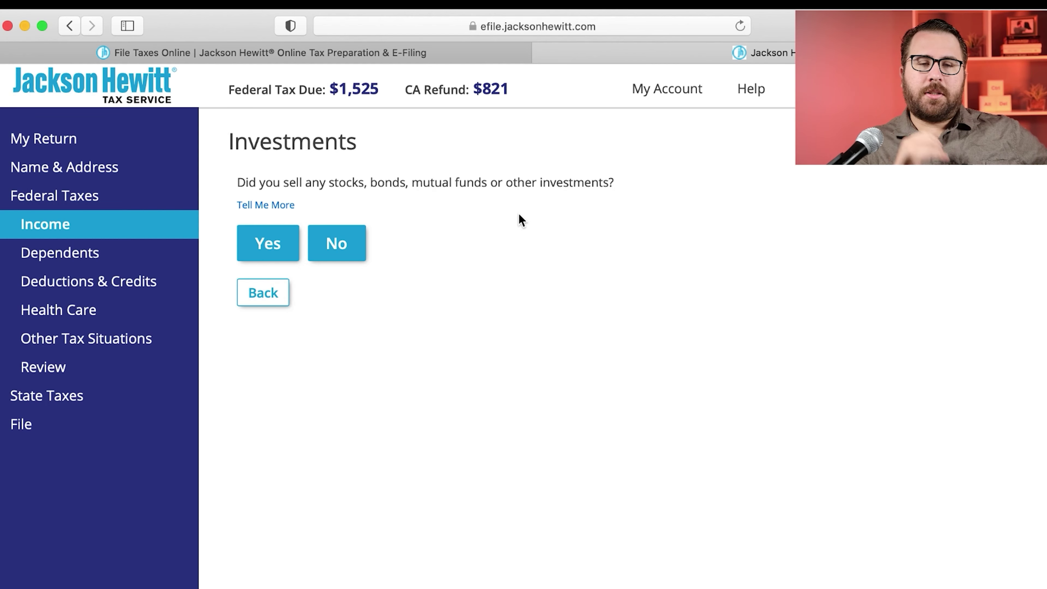
# Step: Confirm investments were sold and begin the stock sales entry up to the 1099-B basis question
pyautogui.click(261, 247)
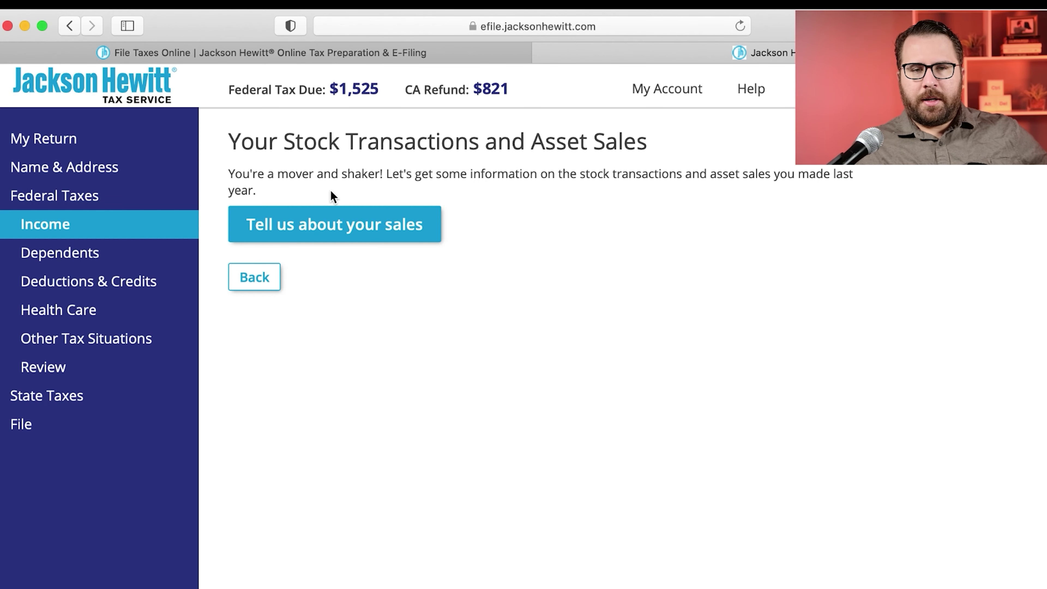
pyautogui.click(237, 174)
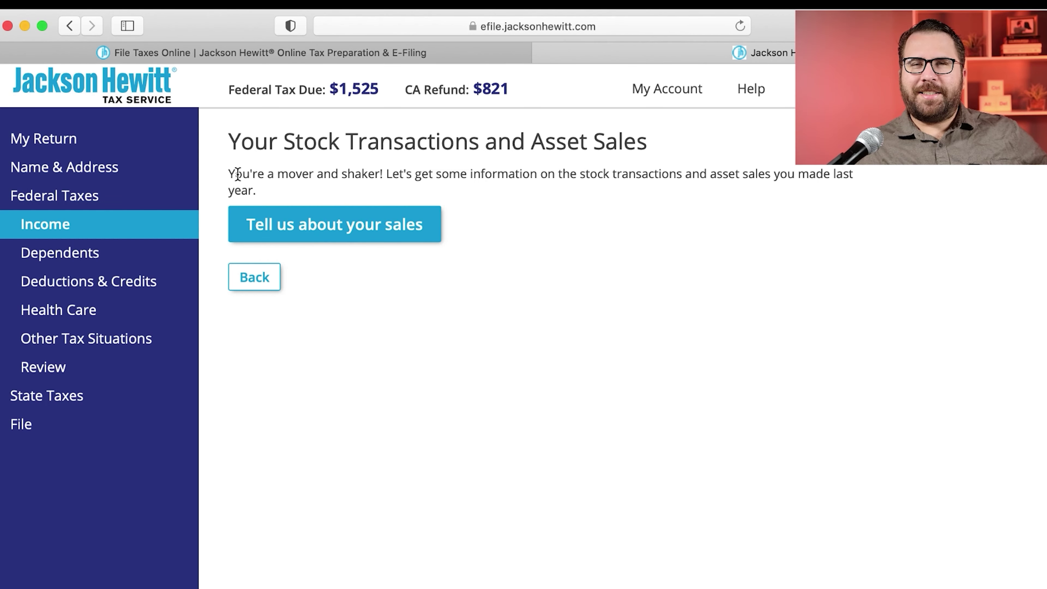
pyautogui.click(230, 173)
pyautogui.moveTo(229, 174); pyautogui.dragTo(382, 175)
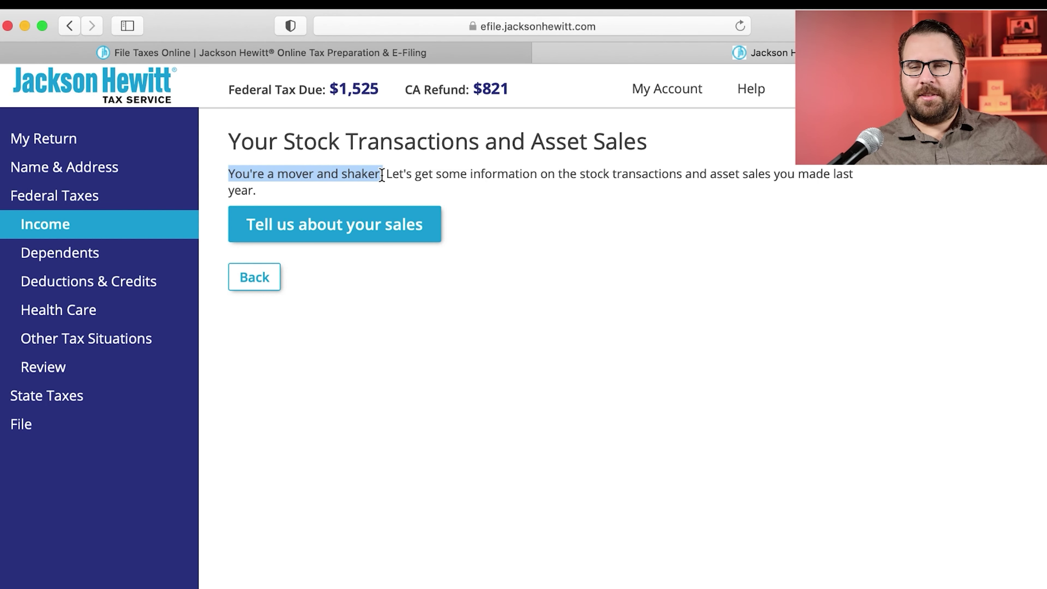
pyautogui.click(384, 225)
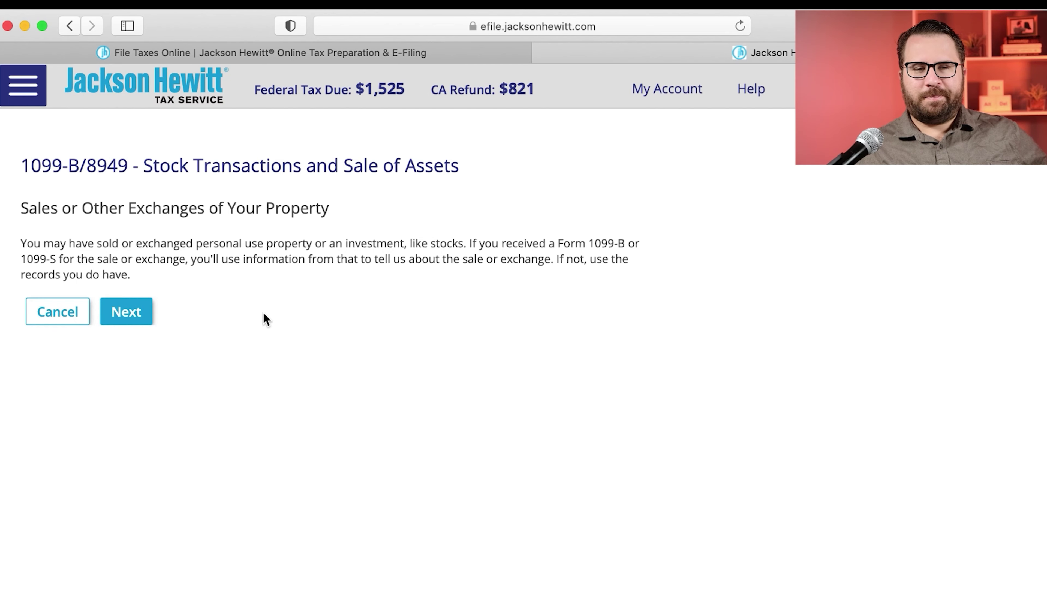
pyautogui.click(138, 317)
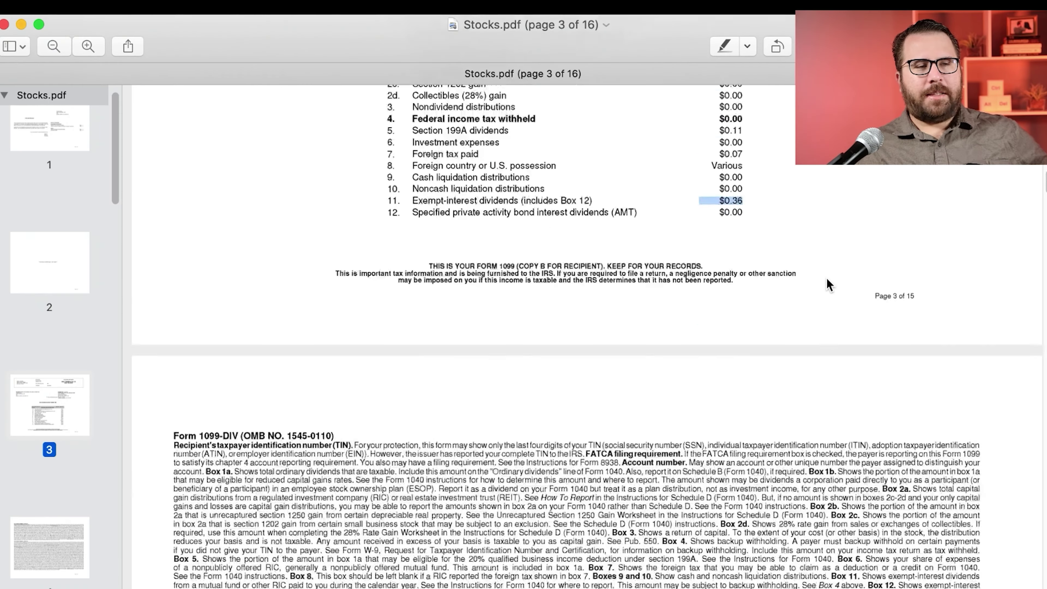
# Step: Scroll Stocks.pdf down to the page 5 Form 1099-B Totals Summary
pyautogui.scroll(-15, 826, 278)
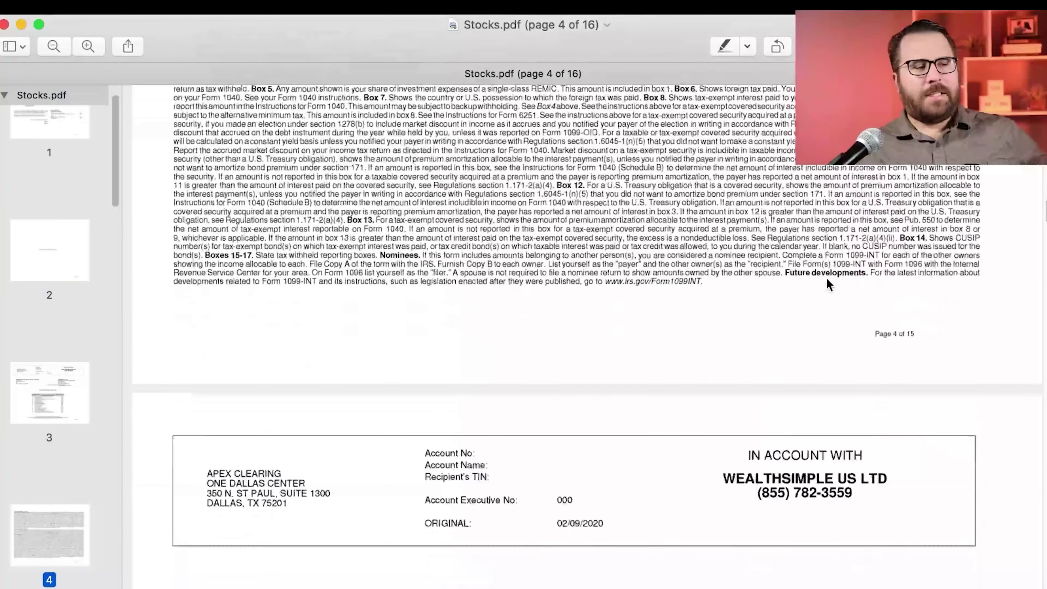
pyautogui.scroll(-10, 829, 284)
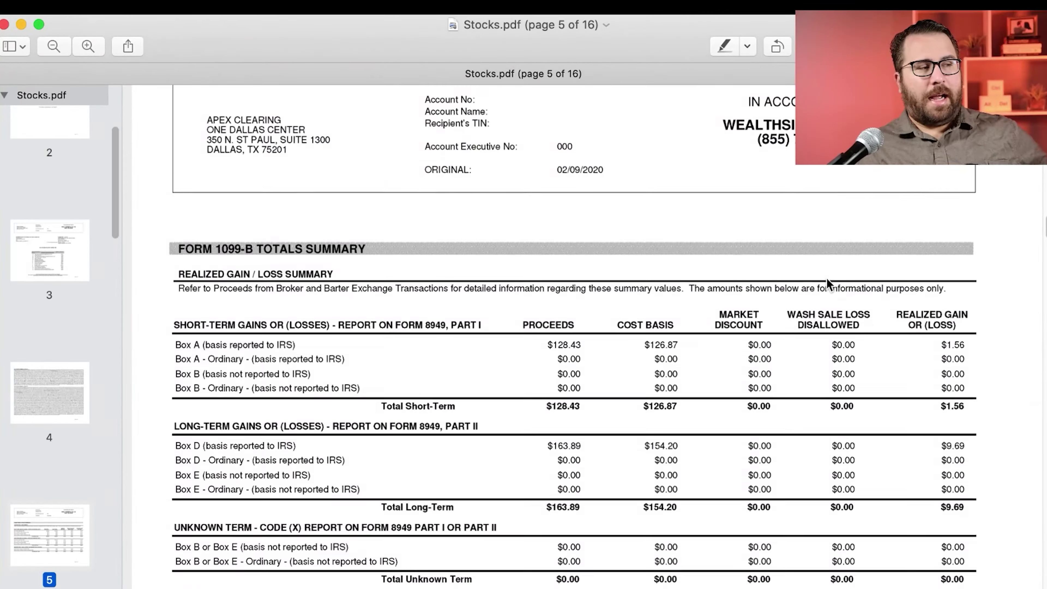
pyautogui.scroll(-2, 826, 278)
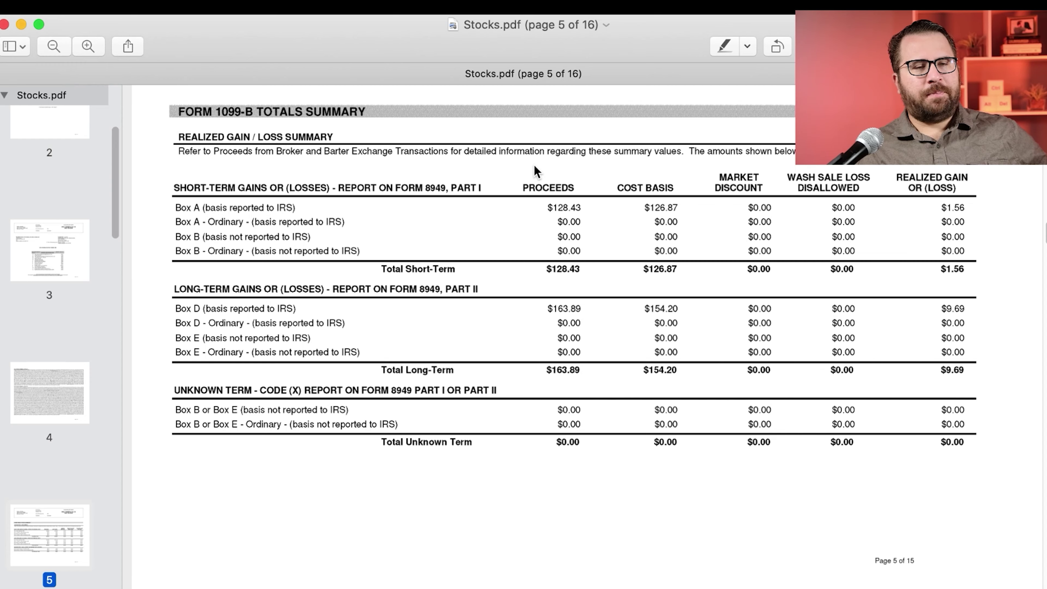
pyautogui.press('super+Tab')
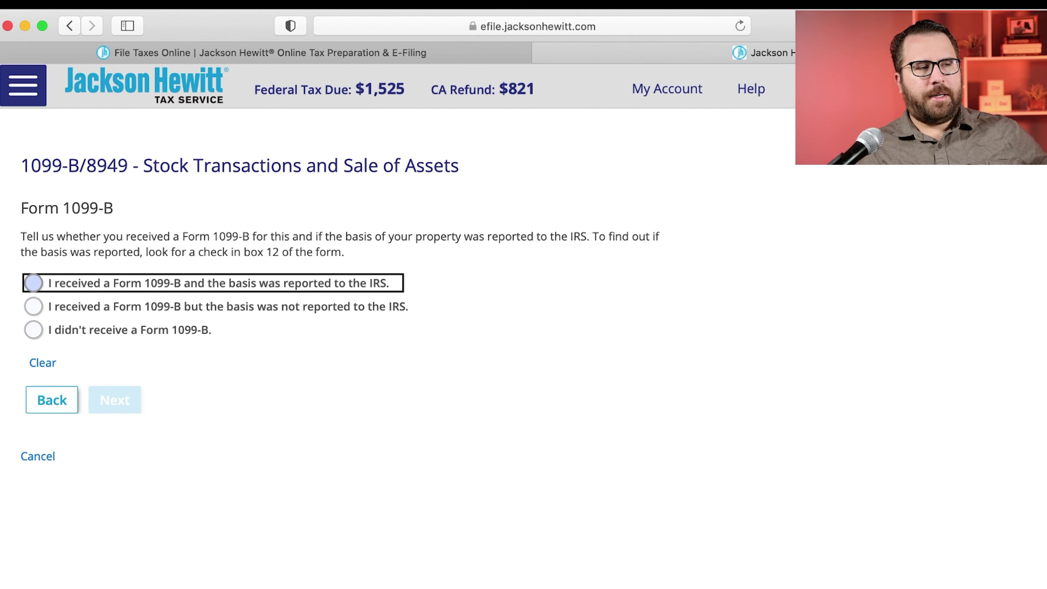
pyautogui.press('super+Tab')
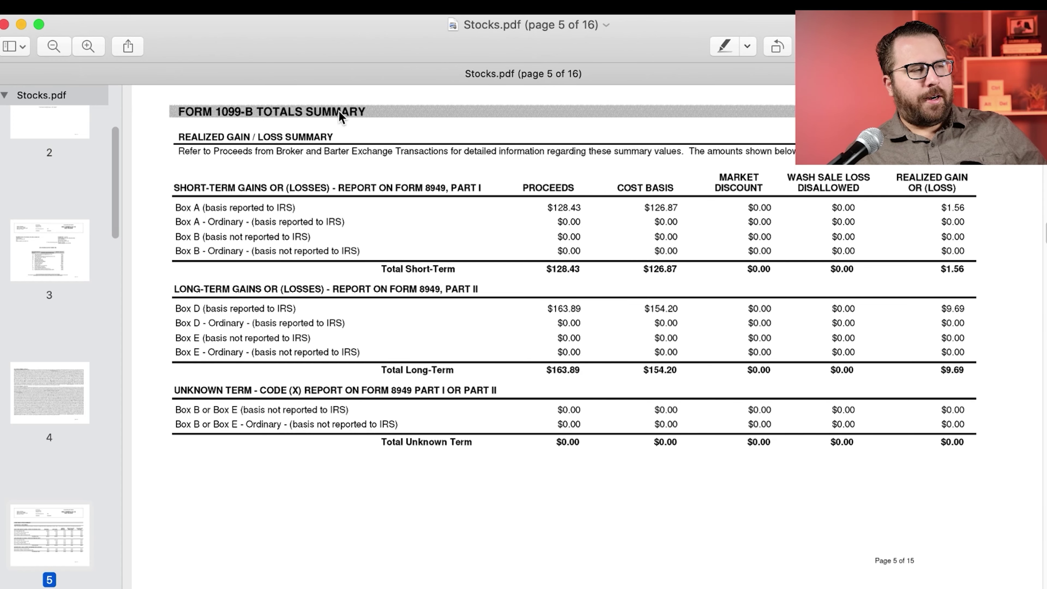
pyautogui.scroll(-20, 407, 328)
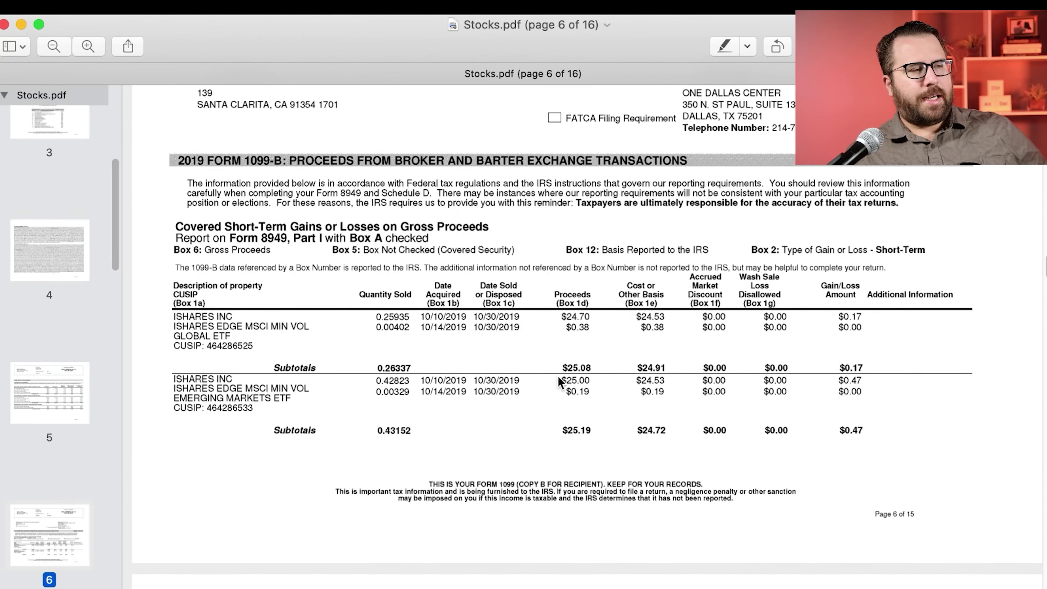
pyautogui.scroll(15, 401, 431)
pyautogui.scroll(8, 402, 433)
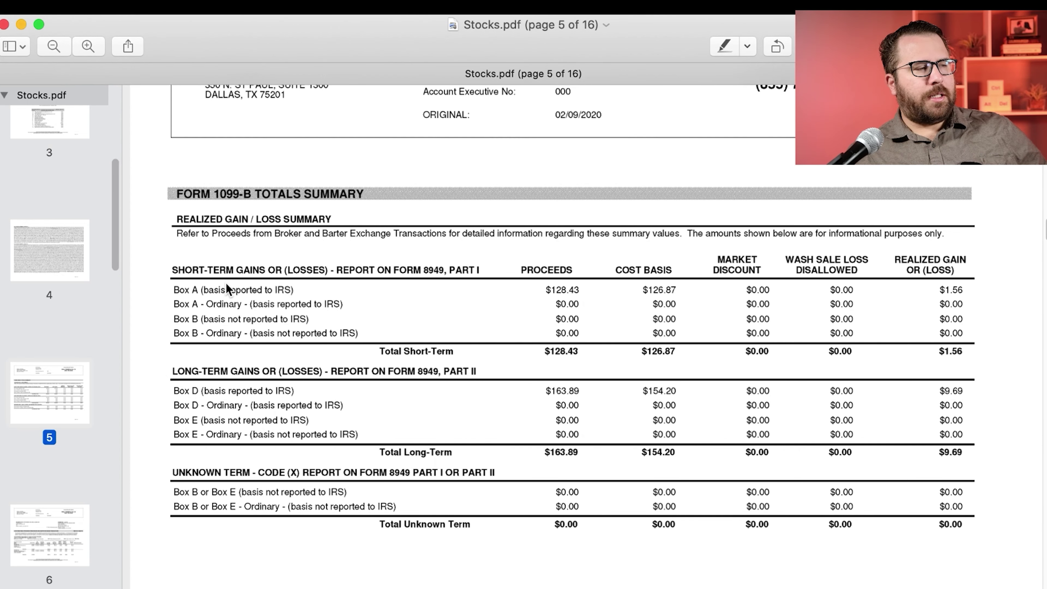
# Step: Review the Box A, D and E summary rows, then answer that 1099-B basis was reported to the IRS
pyautogui.moveTo(168, 289); pyautogui.dragTo(191, 293)
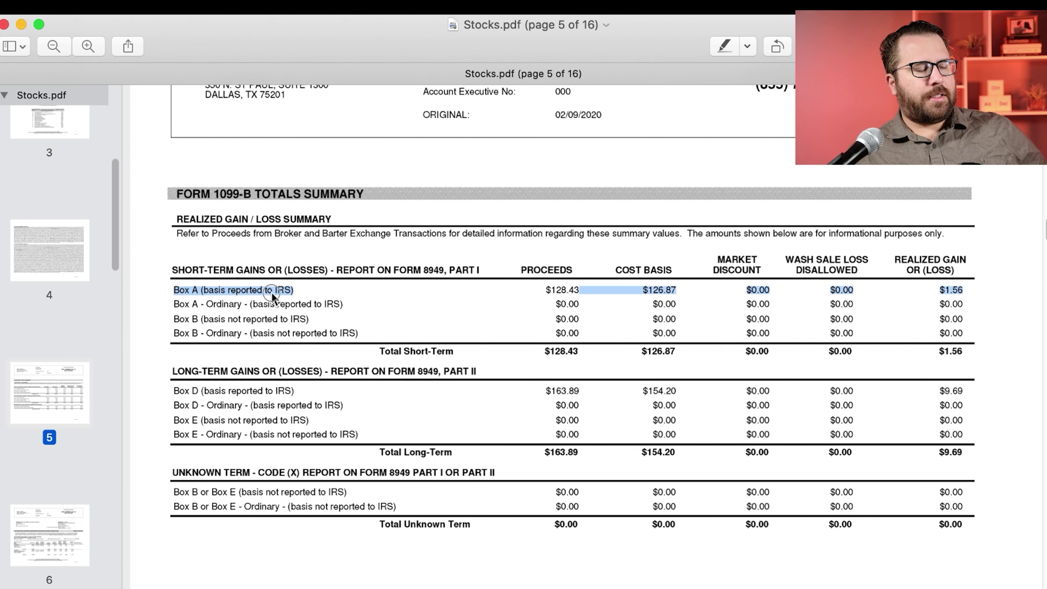
pyautogui.click(174, 393)
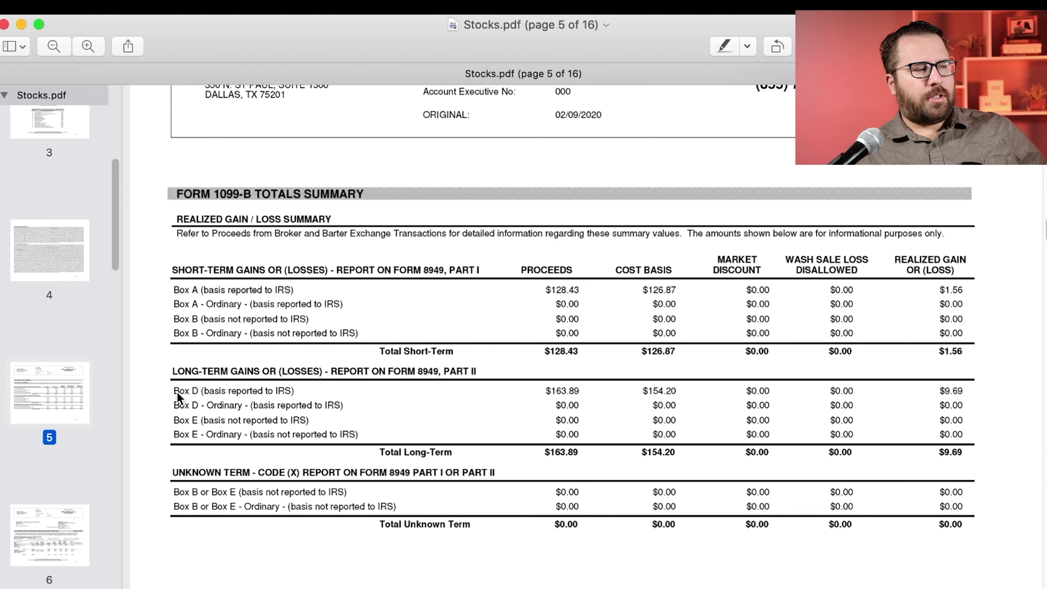
pyautogui.moveTo(174, 393); pyautogui.dragTo(275, 403)
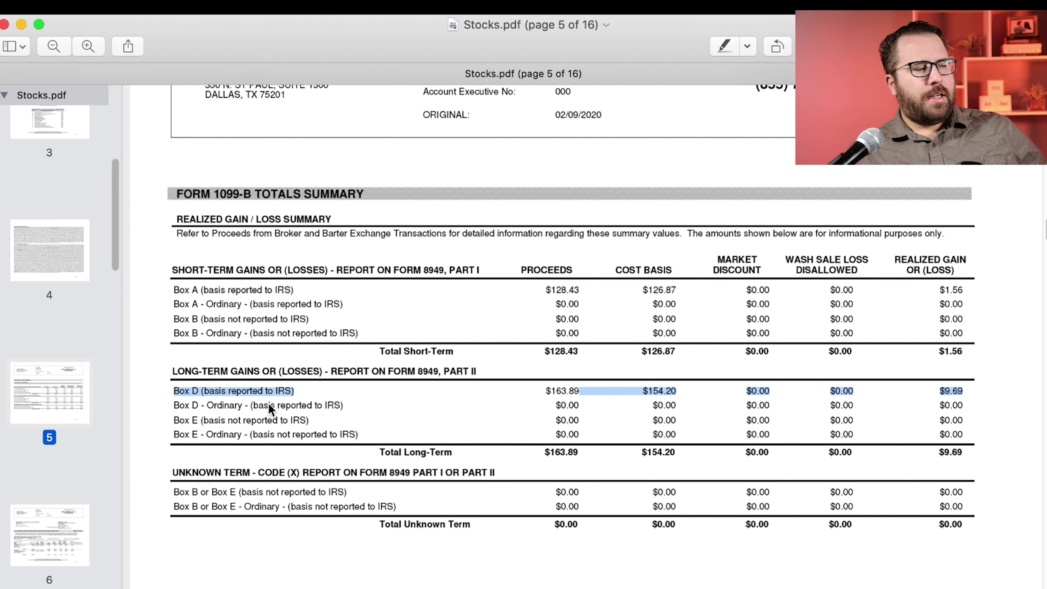
pyautogui.click(233, 425)
pyautogui.tripleClick(194, 420)
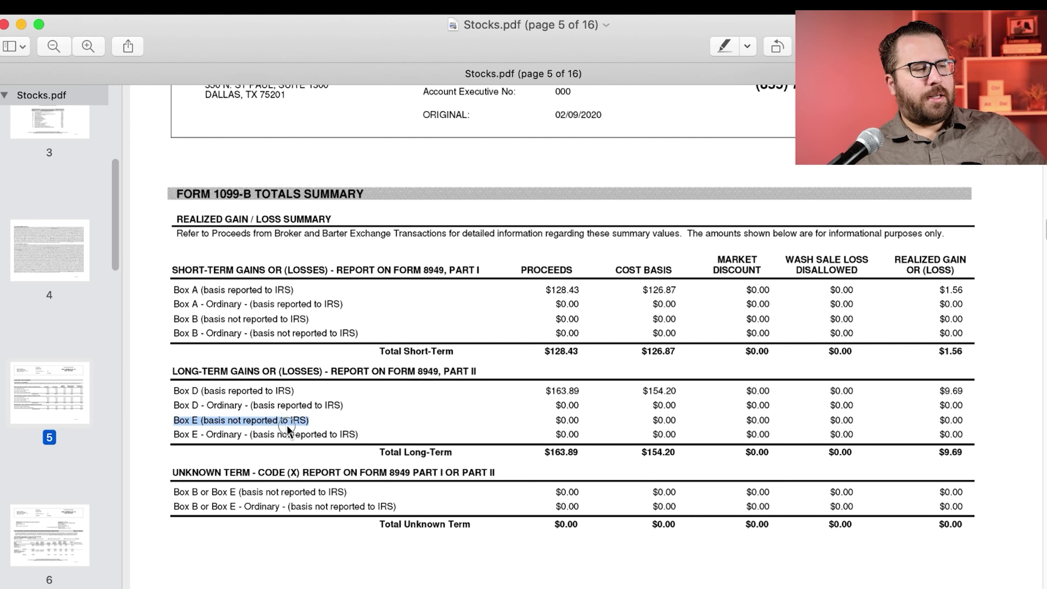
pyautogui.click(946, 434)
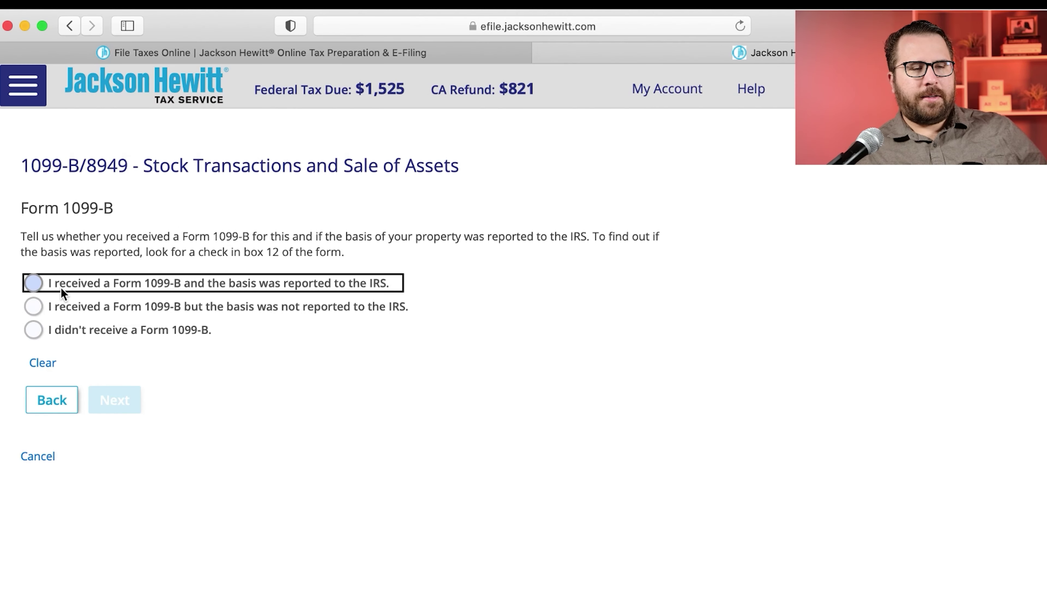
pyautogui.click(60, 287)
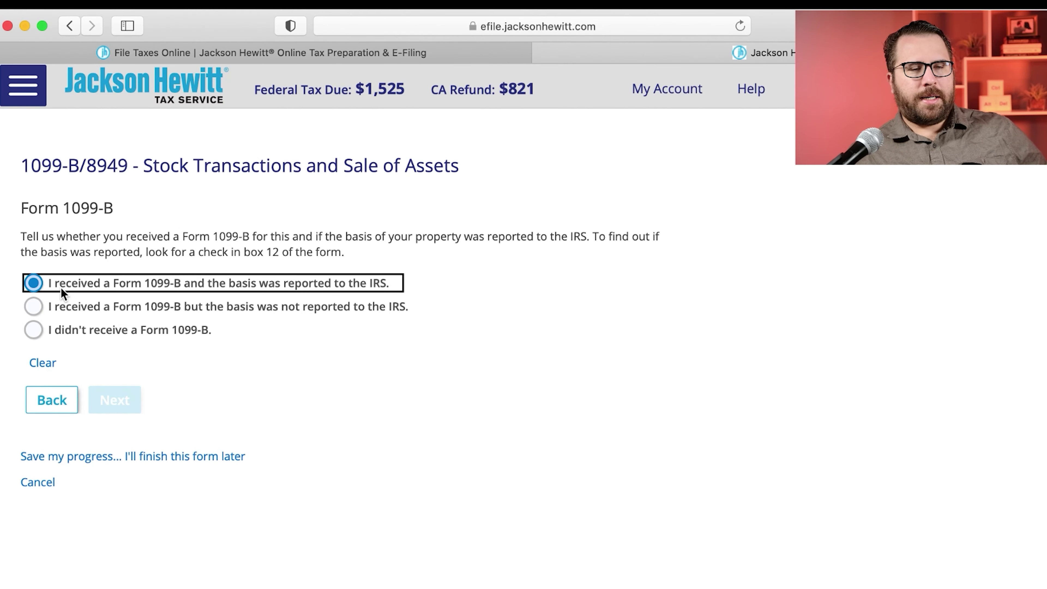
# Step: Find the broker name WEALTHSIMPLE US LTD in Stocks.pdf and start the property description with 'Wealthsimp'
pyautogui.scroll(-5, 105, 412)
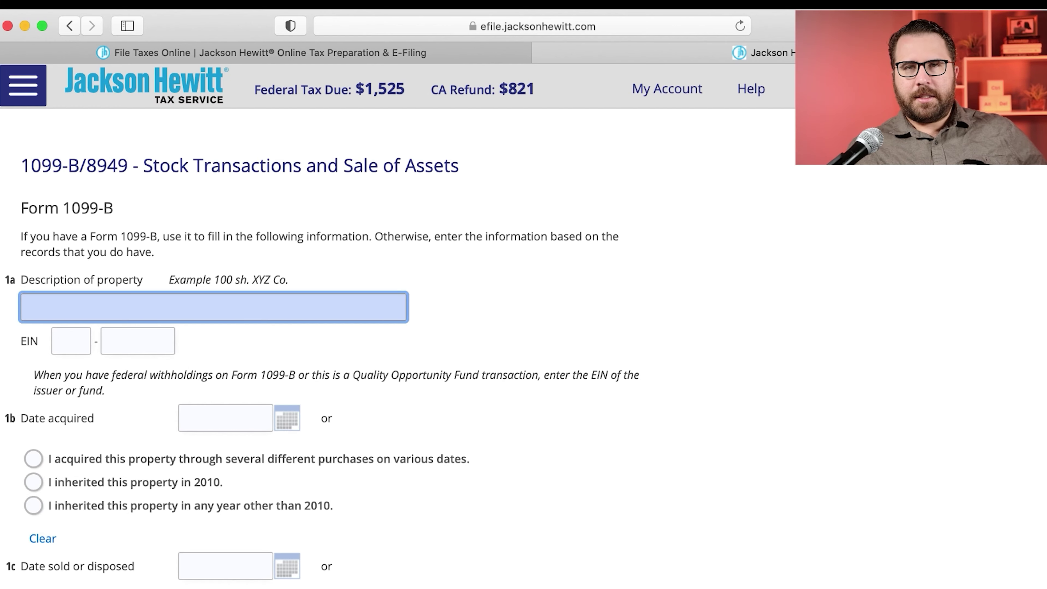
pyautogui.press('super+Tab')
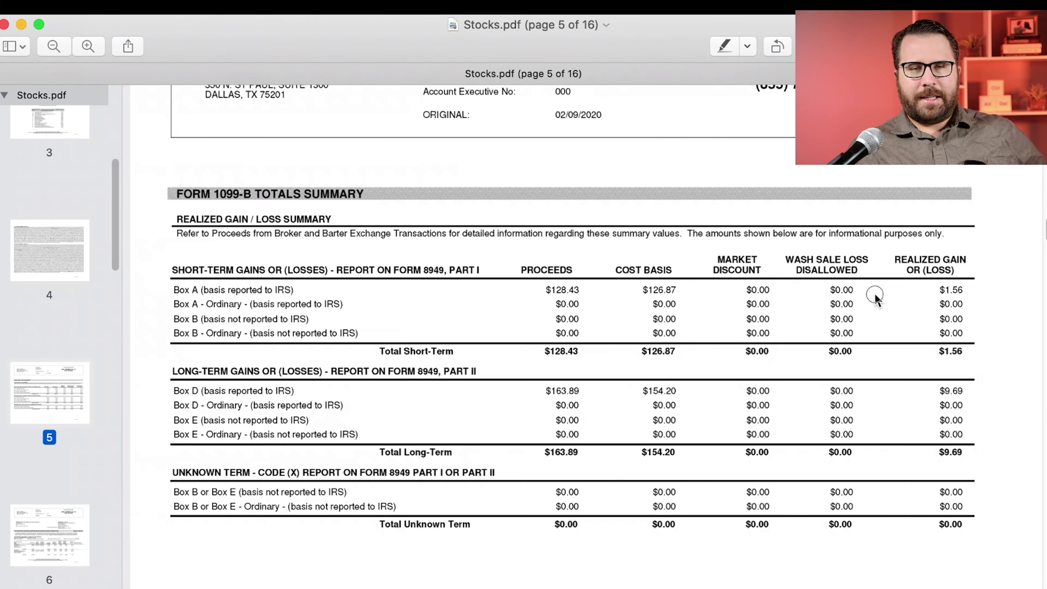
pyautogui.scroll(5, 304, 301)
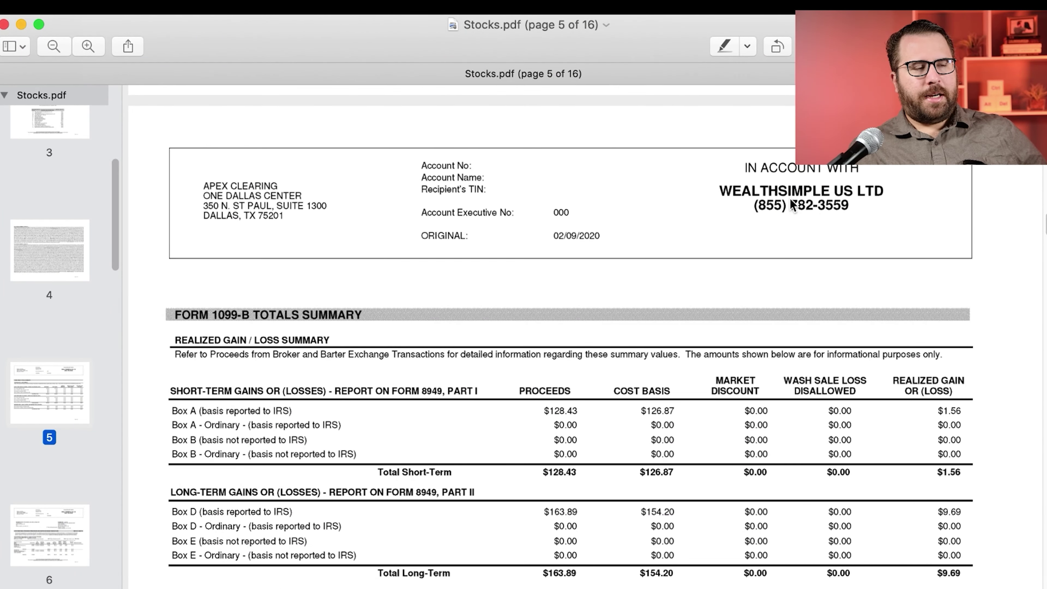
pyautogui.tripleClick(726, 190)
pyautogui.press('super+Tab')
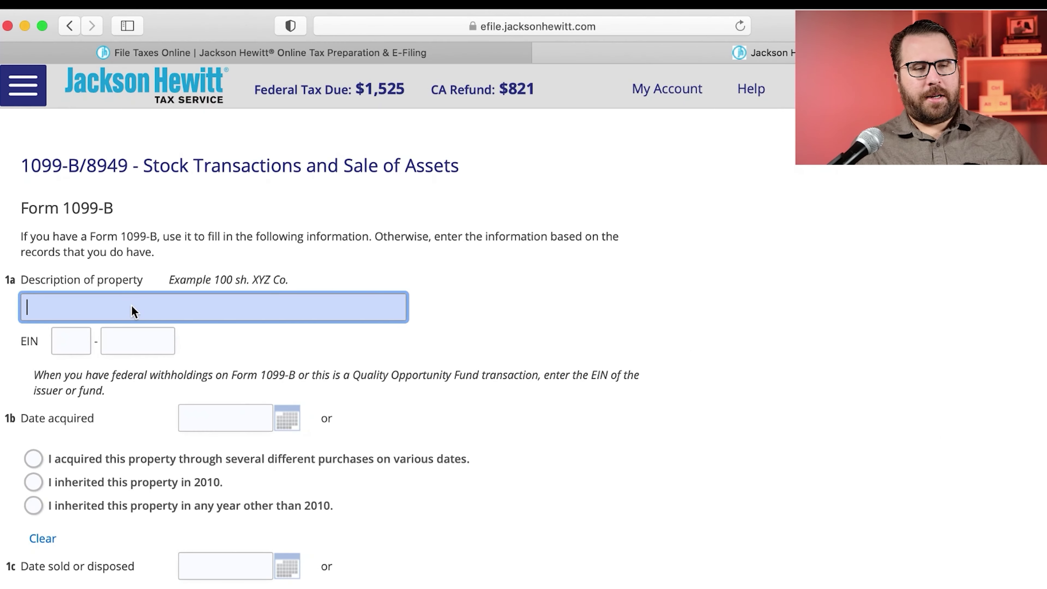
pyautogui.write('Wealthsimple')
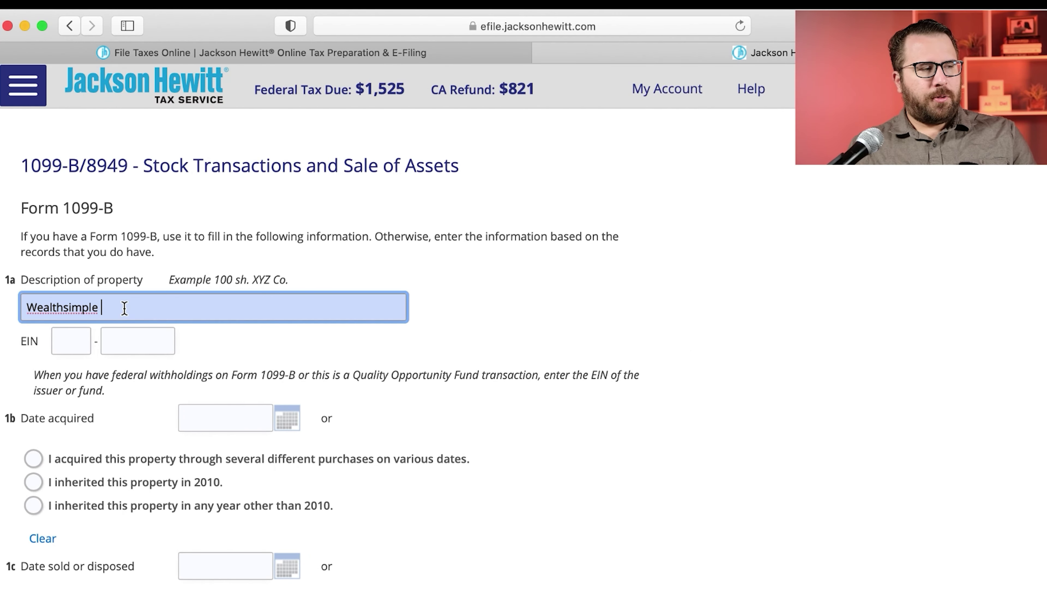
# Step: Check the Box A row ($128.43 proceeds) in Stocks.pdf and add 'Box' to Description of property
pyautogui.press('super+Tab')
pyautogui.tripleClick(184, 411)
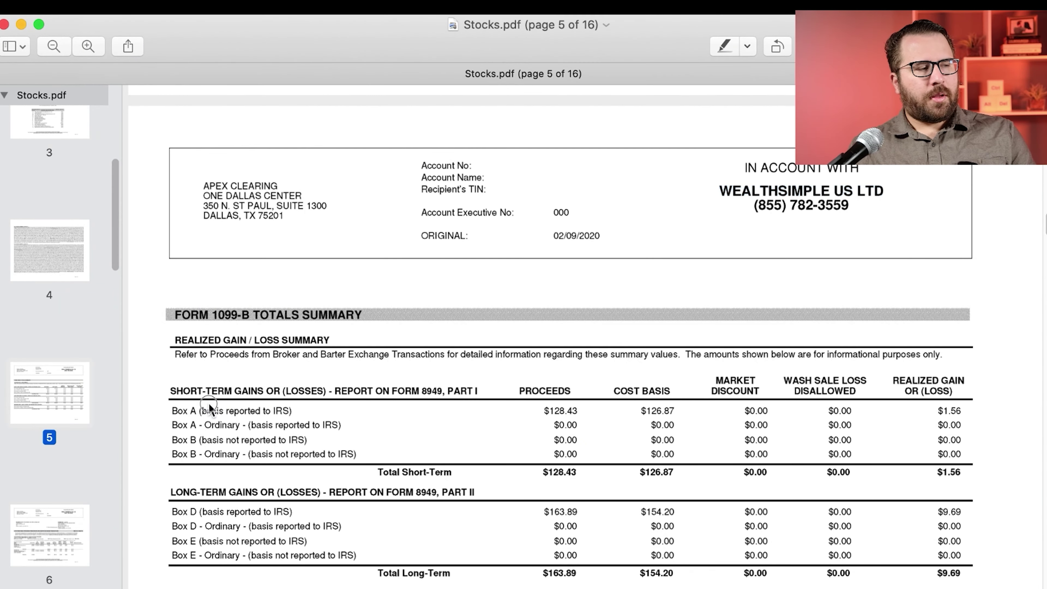
pyautogui.click(447, 413)
pyautogui.moveTo(551, 410); pyautogui.dragTo(595, 407)
pyautogui.press('super+Tab')
pyautogui.click(166, 315)
pyautogui.write('Box')
pyautogui.press('super+Tab')
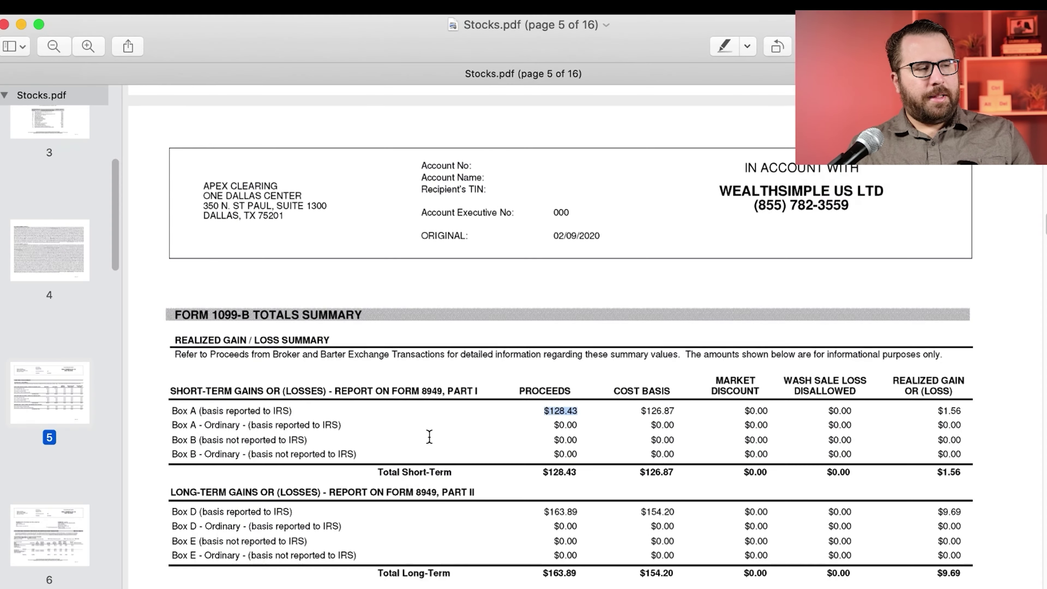
pyautogui.moveTo(166, 389); pyautogui.dragTo(273, 401)
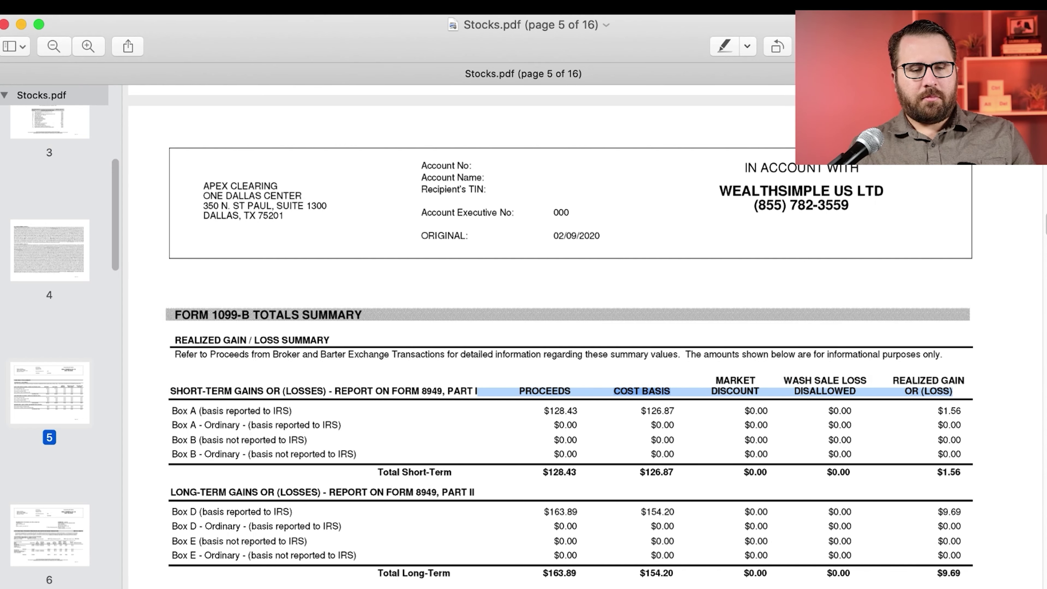
pyautogui.press('super+Tab')
# Step: Set Date acquired to 1/1/2020 with the calendar picker
pyautogui.click(264, 416)
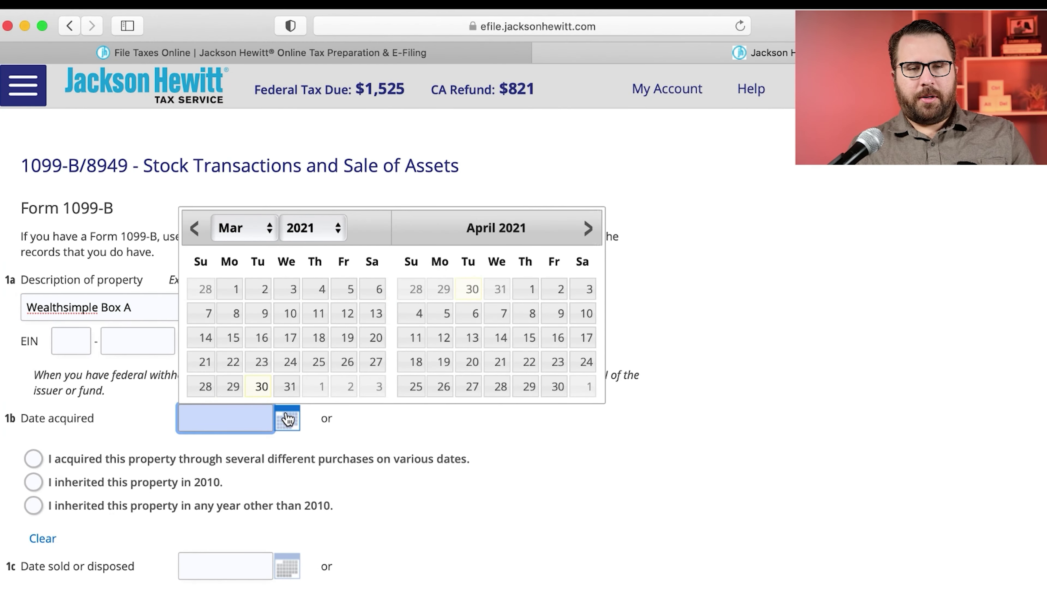
pyautogui.click(270, 233)
pyautogui.click(247, 198)
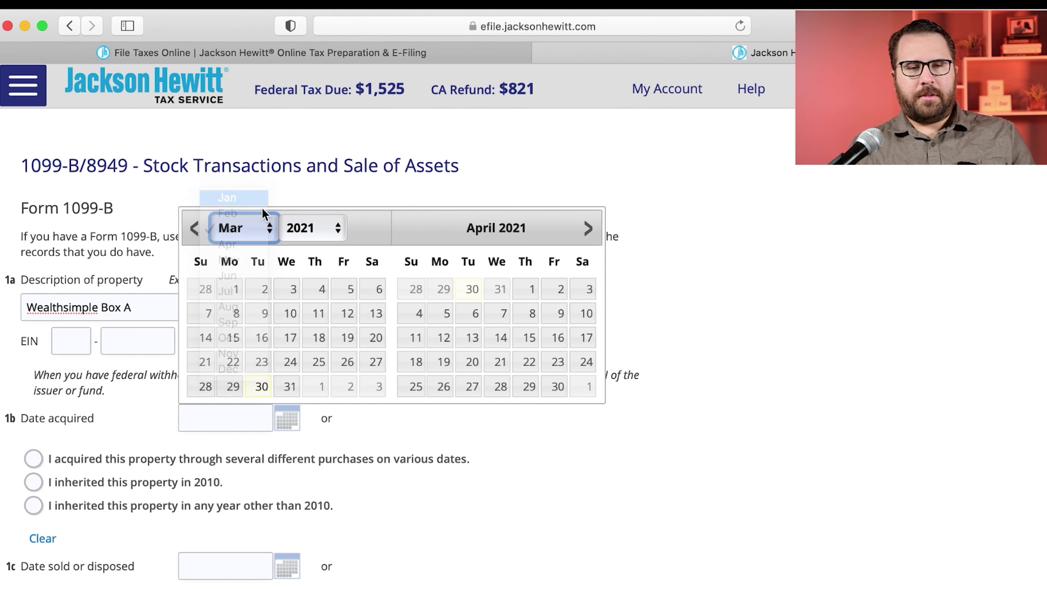
pyautogui.click(295, 232)
pyautogui.click(298, 208)
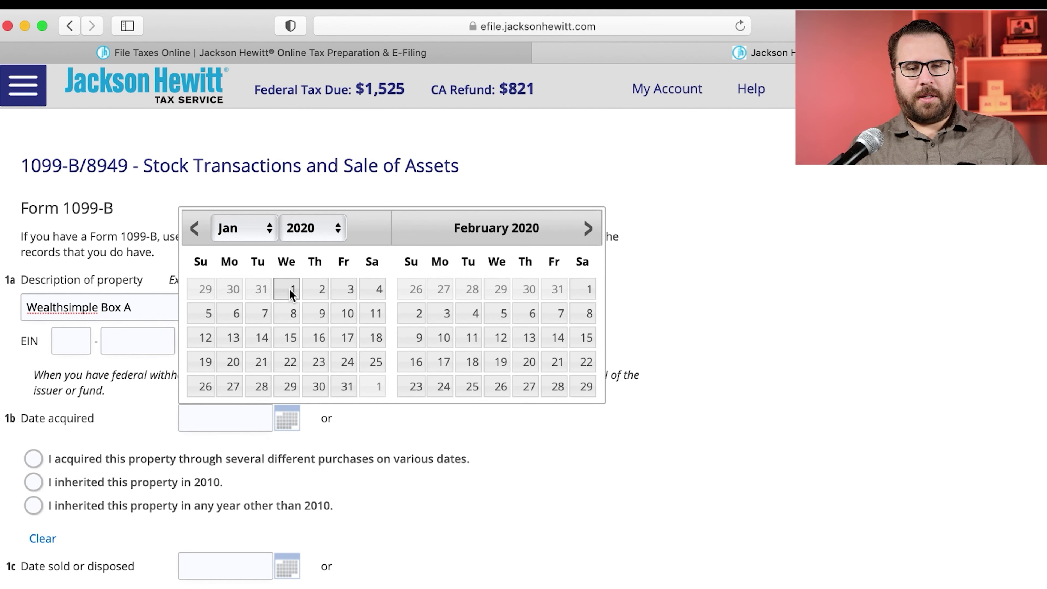
pyautogui.click(291, 294)
# Step: Set Date sold or disposed to 12/31/2020 with the calendar picker
pyautogui.scroll(-3, 374, 437)
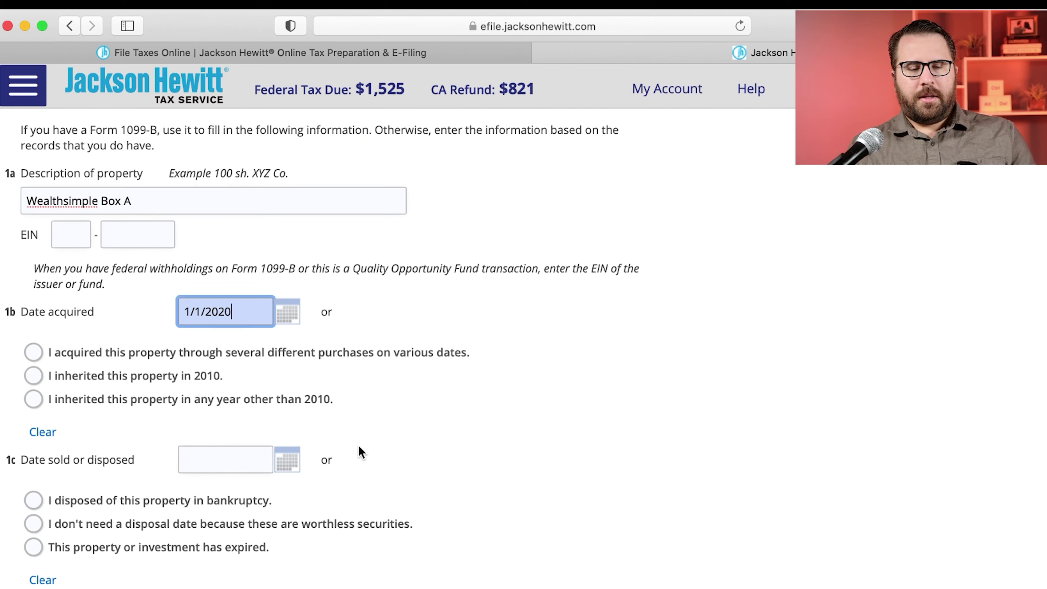
pyautogui.click(248, 471)
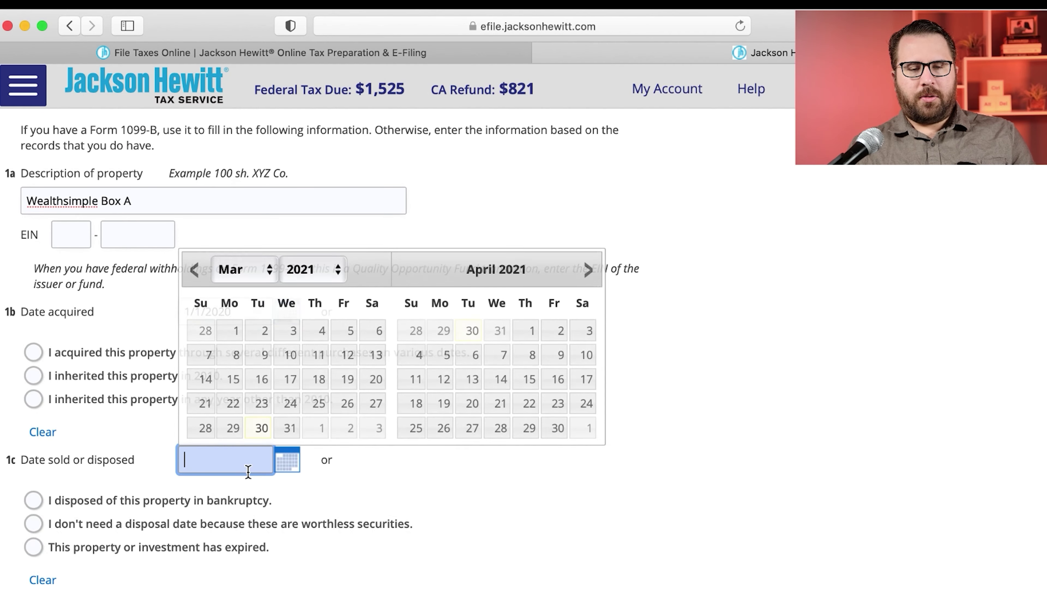
pyautogui.click(247, 271)
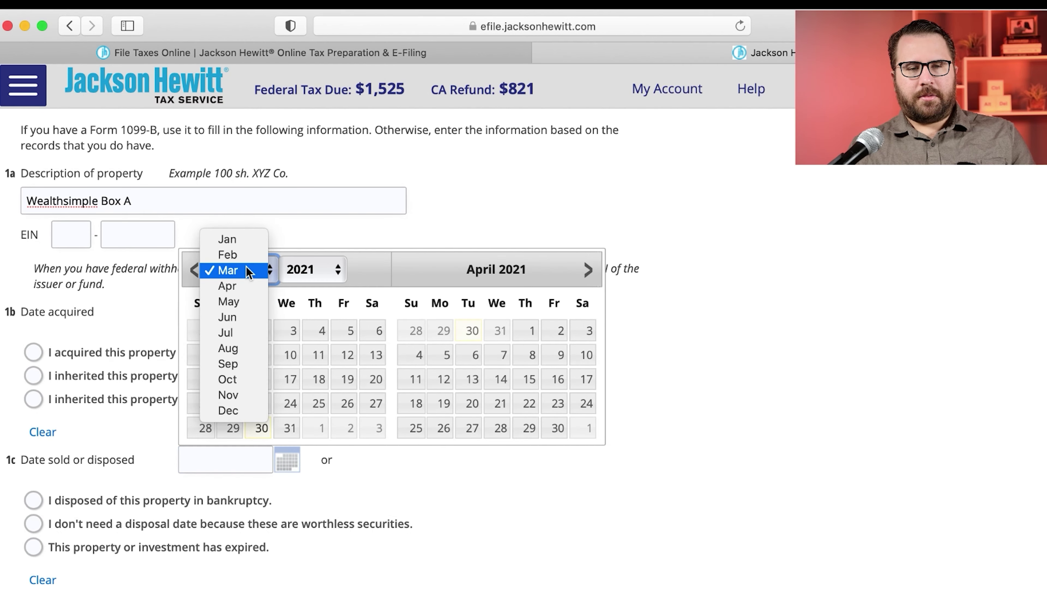
pyautogui.click(231, 411)
pyautogui.click(307, 270)
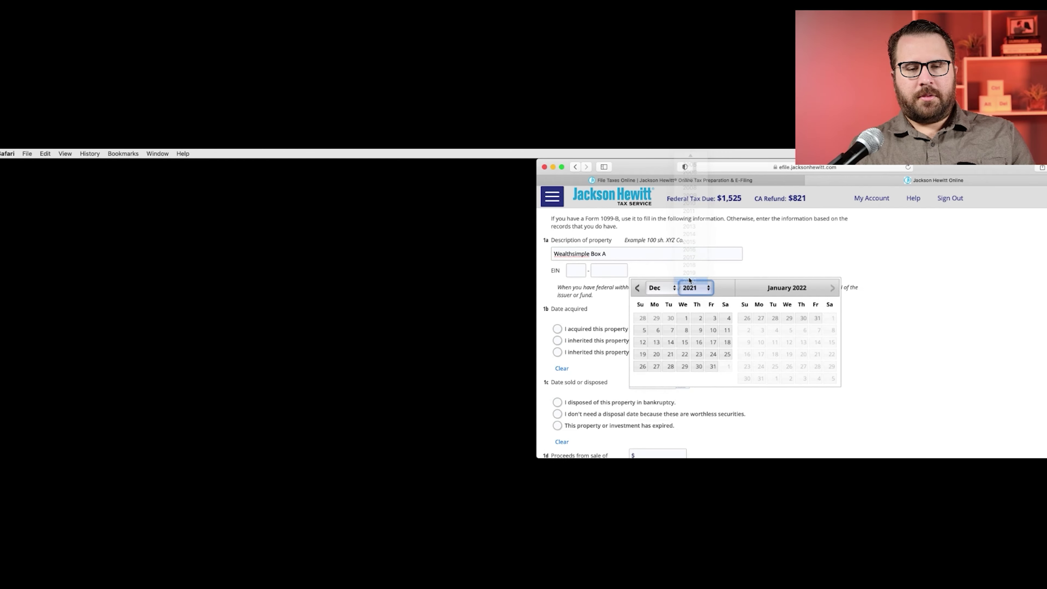
pyautogui.click(690, 279)
pyautogui.click(316, 428)
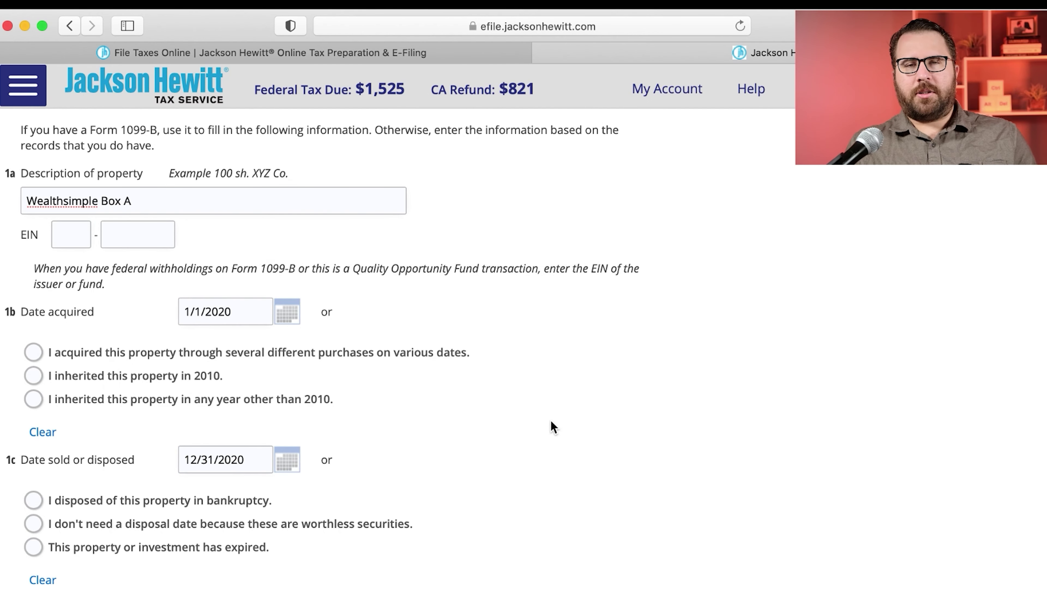
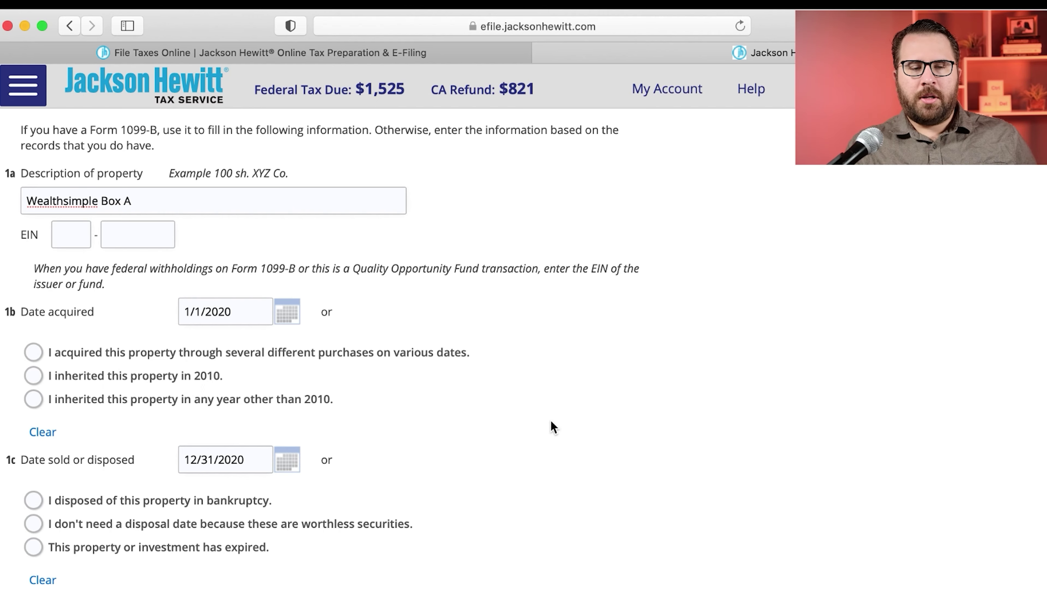
# Step: Copy the Box A proceeds of 128.43 from Stocks.pdf into field 1d
pyautogui.scroll(-10, 553, 427)
pyautogui.scroll(-3, 553, 427)
pyautogui.press('super+Tab')
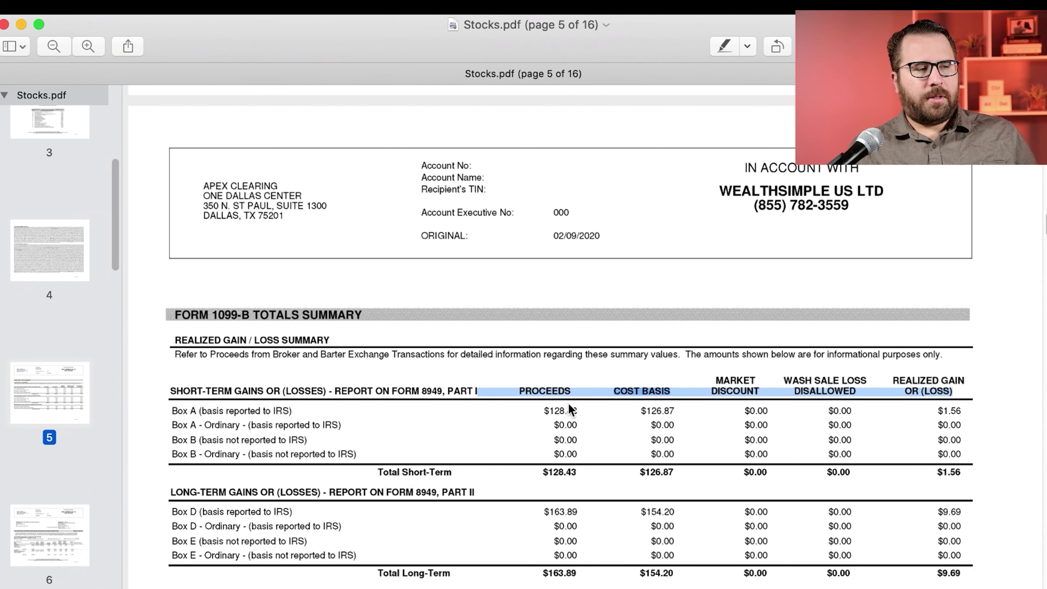
pyautogui.moveTo(579, 412); pyautogui.dragTo(548, 413)
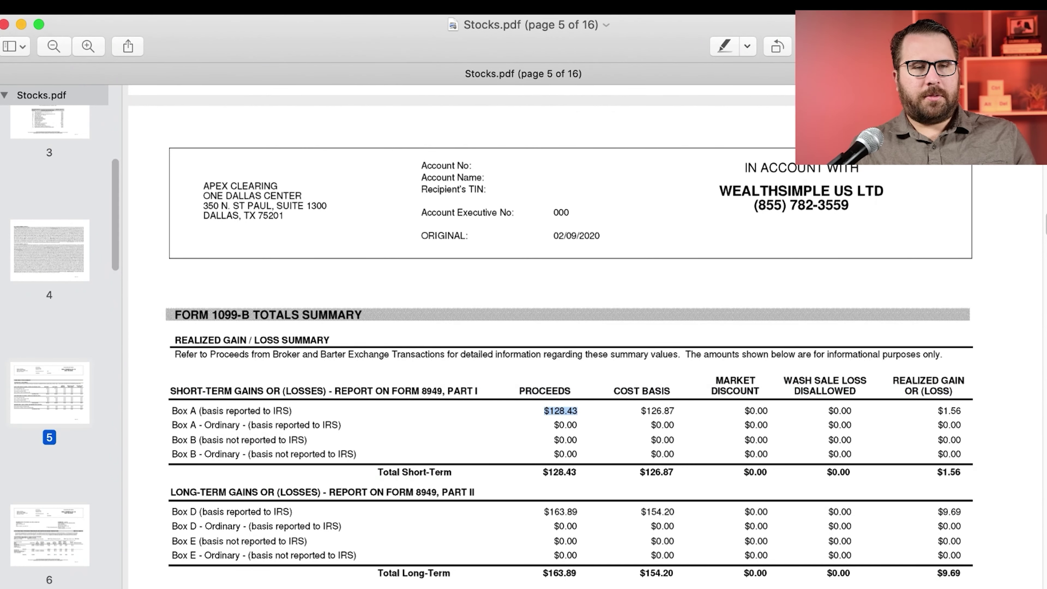
pyautogui.press('super+Tab')
pyautogui.click(230, 153)
pyautogui.write('128.43')
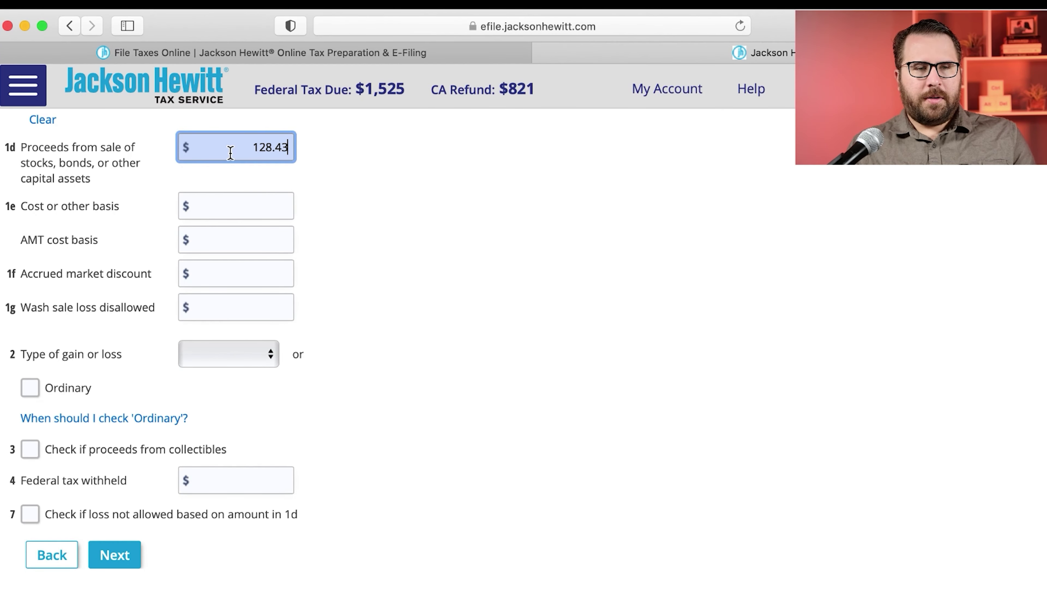
# Step: Enter the Box A cost basis from the statement in field 1e as 127
pyautogui.press('super+Tab')
pyautogui.moveTo(679, 412); pyautogui.dragTo(646, 408)
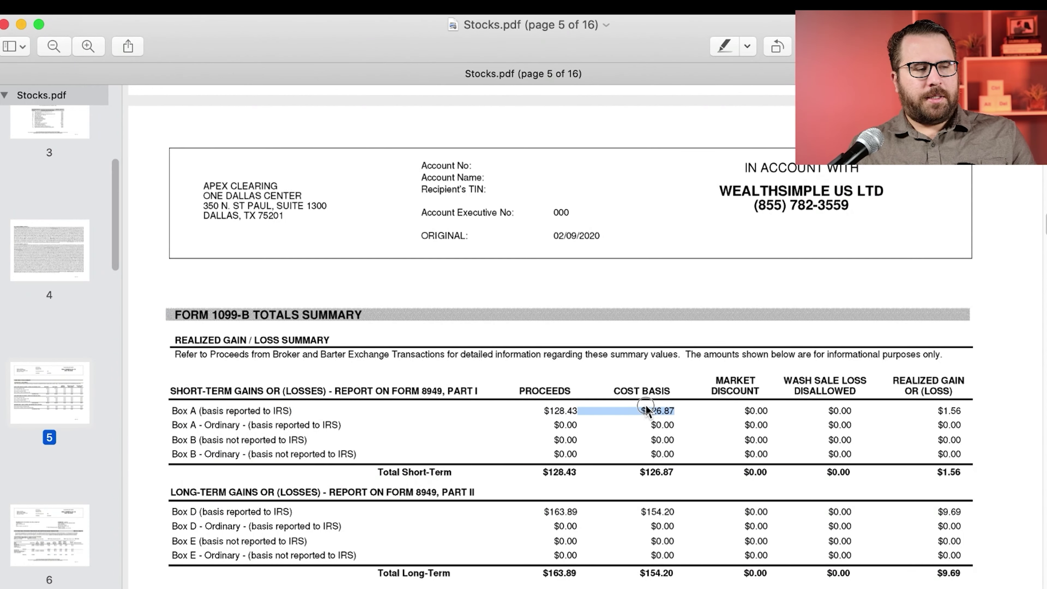
pyautogui.press('super+Tab')
pyautogui.click(229, 211)
pyautogui.write('126.87')
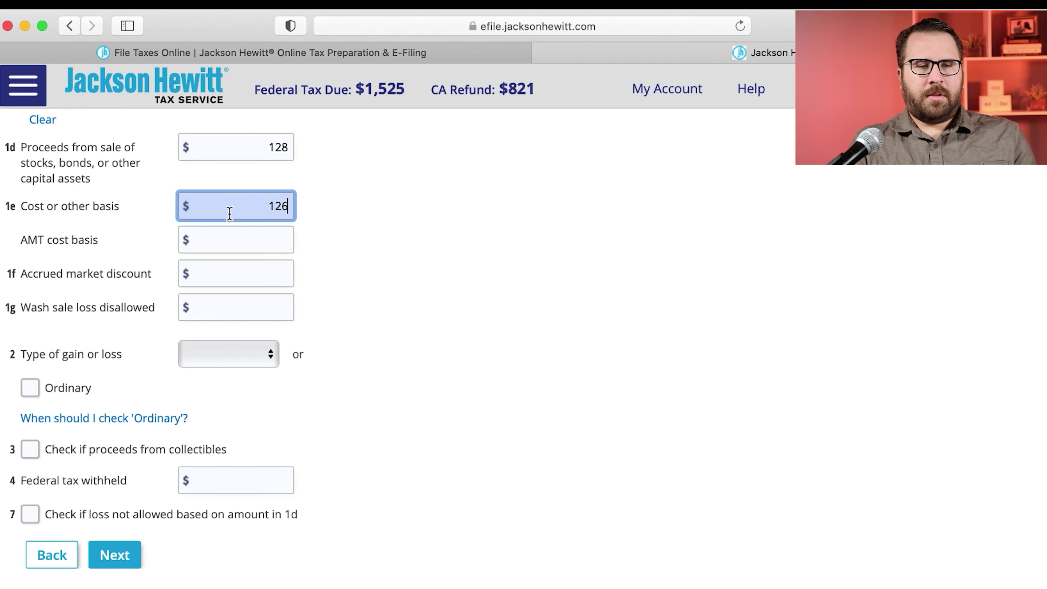
pyautogui.press('super+Tab')
pyautogui.moveTo(767, 410); pyautogui.dragTo(950, 416)
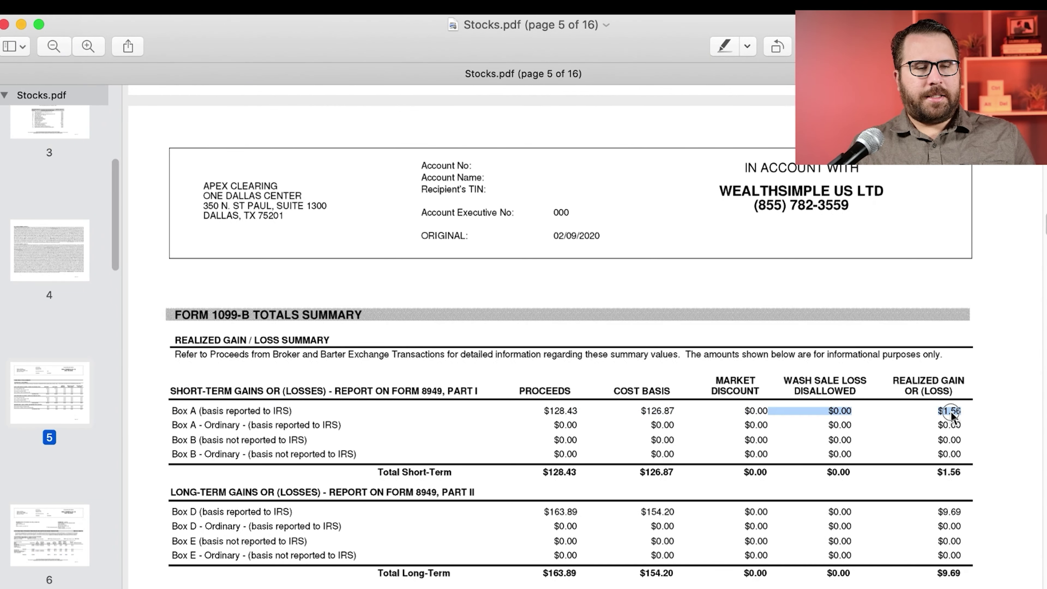
pyautogui.click(948, 417)
pyautogui.doubleClick(568, 412)
pyautogui.moveTo(640, 411); pyautogui.dragTo(674, 412)
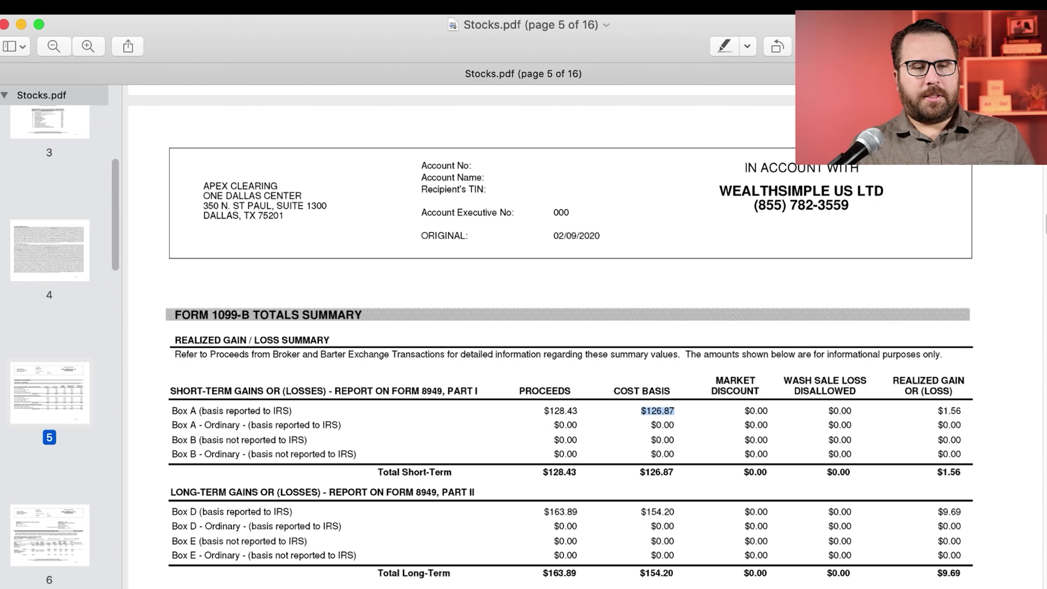
pyautogui.press('super+Tab')
pyautogui.write('127')
# Step: Set the type of gain or loss to S - Short-term and proceed to State Information
pyautogui.scroll(-3, 531, 320)
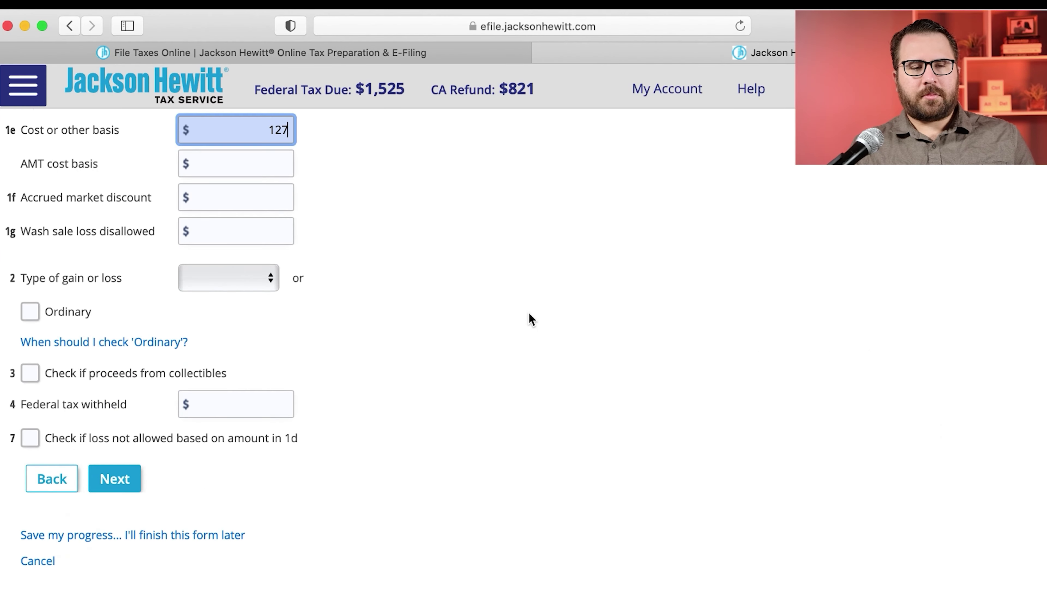
pyautogui.click(223, 243)
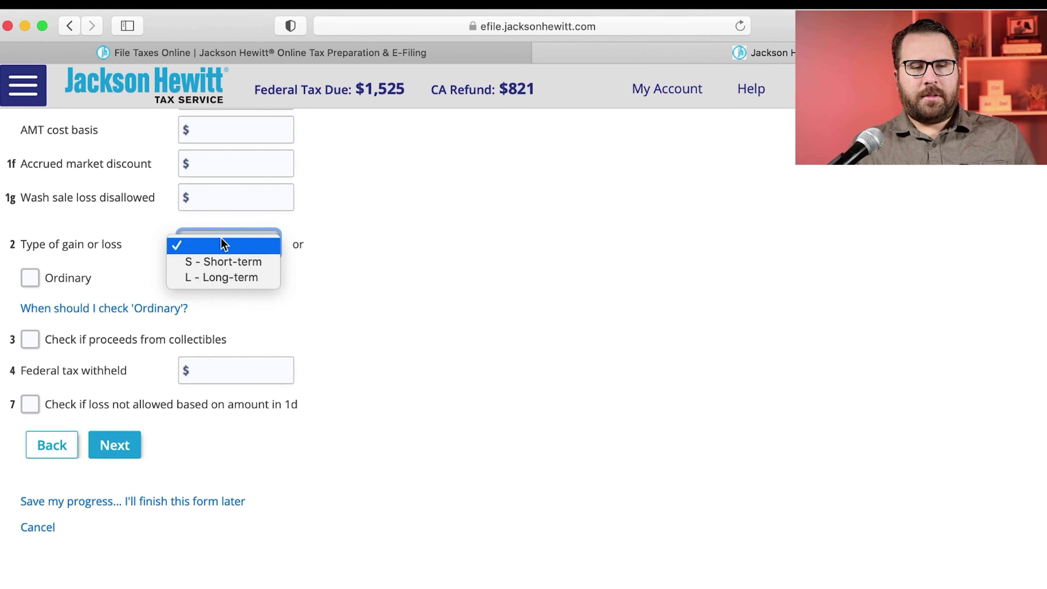
pyautogui.click(356, 247)
pyautogui.scroll(10, 356, 247)
pyautogui.scroll(-10, 310, 363)
pyautogui.click(253, 246)
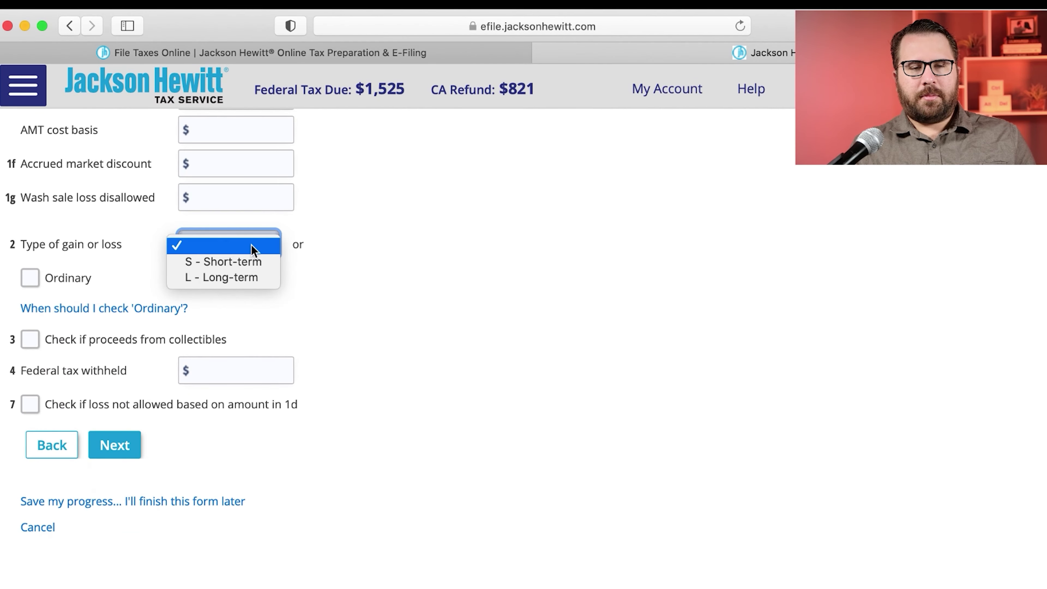
pyautogui.click(241, 260)
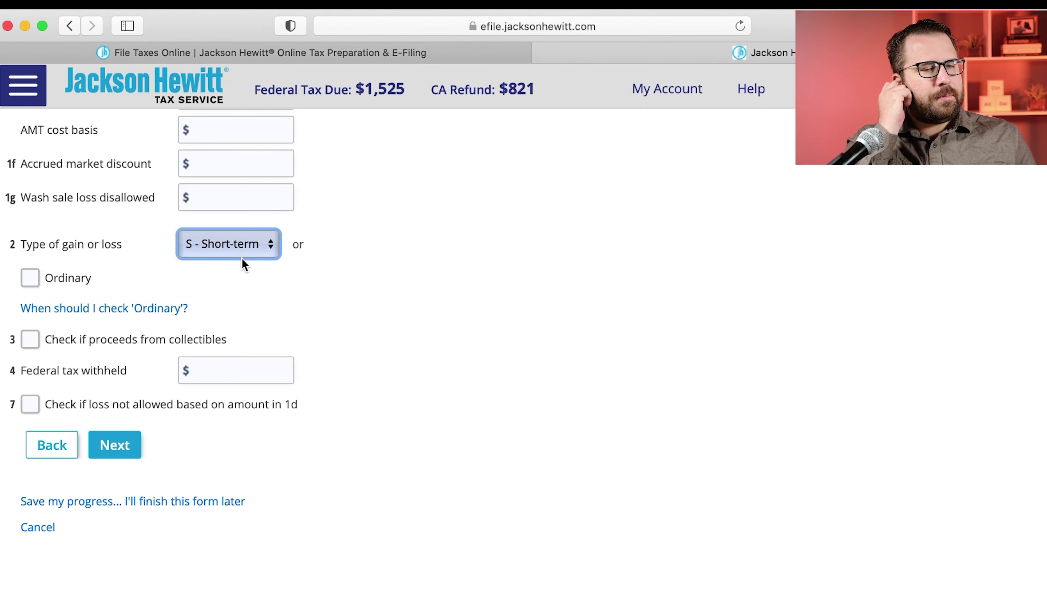
pyautogui.click(113, 438)
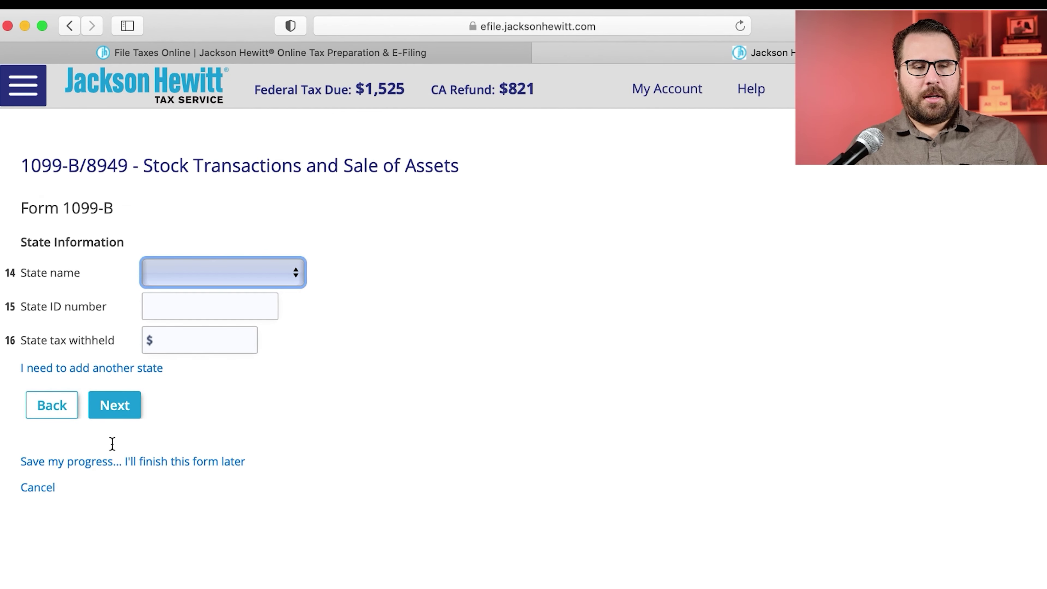
# Step: Answer No to adjustments and choose California as the Box A sale's state
pyautogui.click(119, 407)
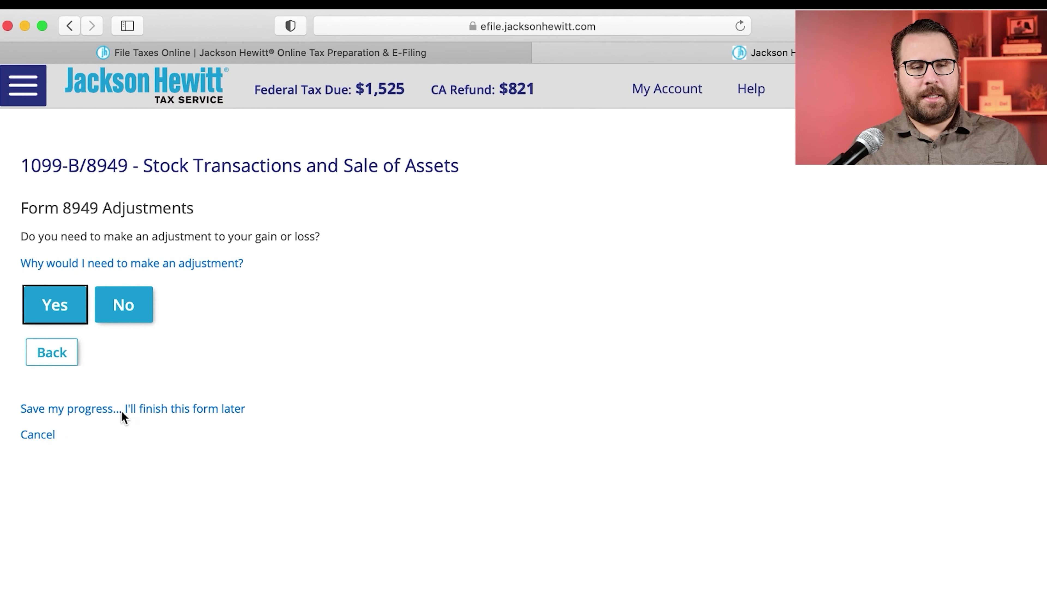
pyautogui.click(145, 298)
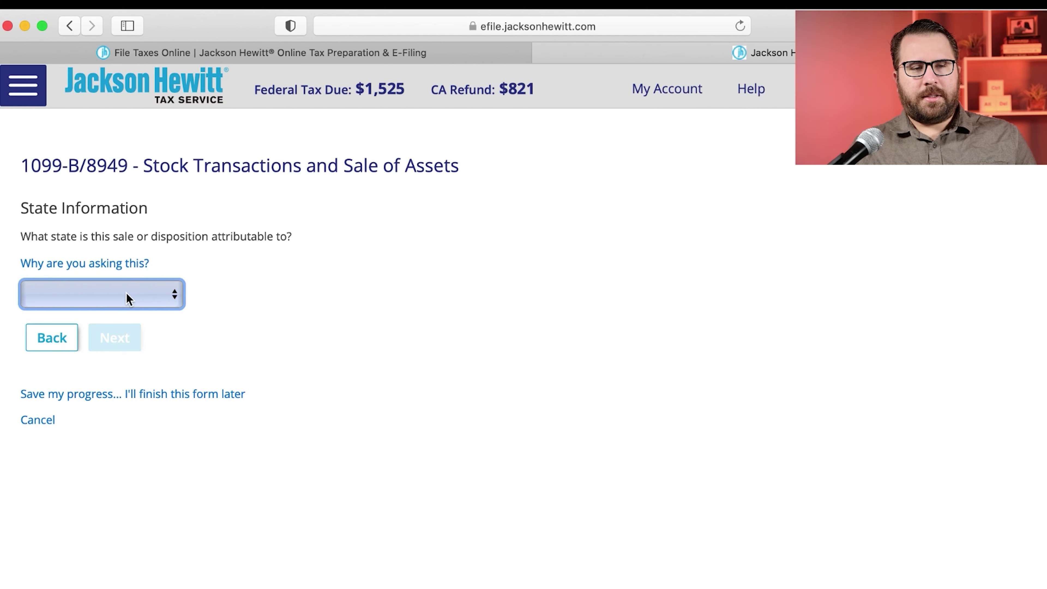
pyautogui.click(128, 297)
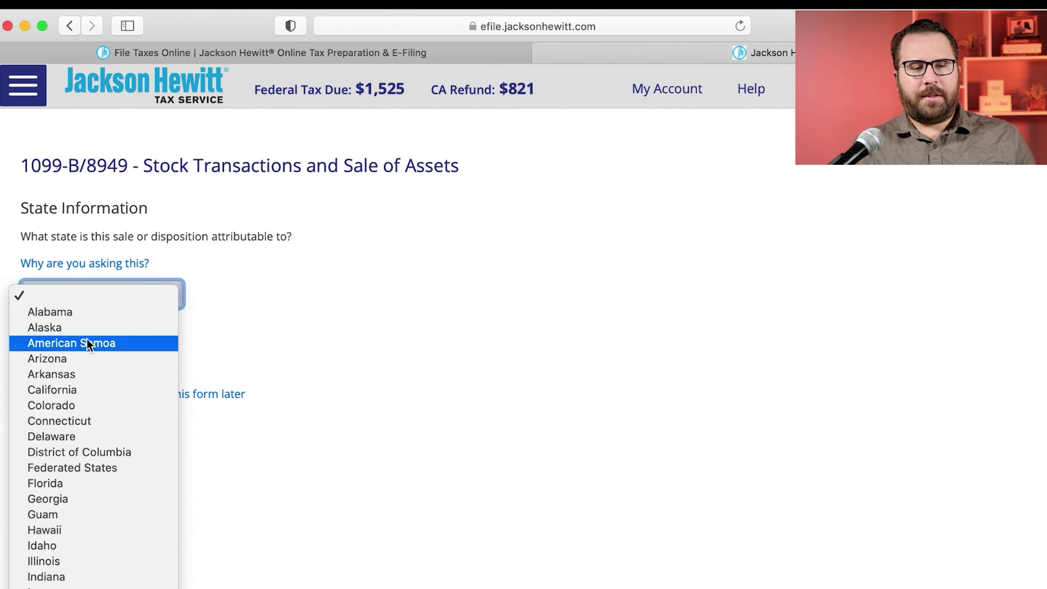
pyautogui.click(71, 390)
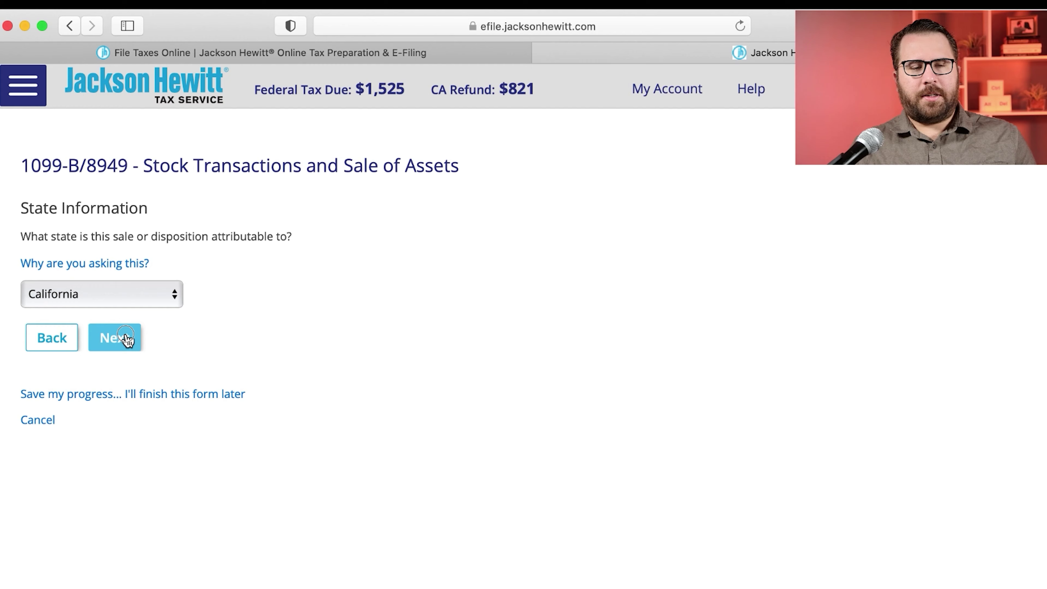
pyautogui.click(125, 338)
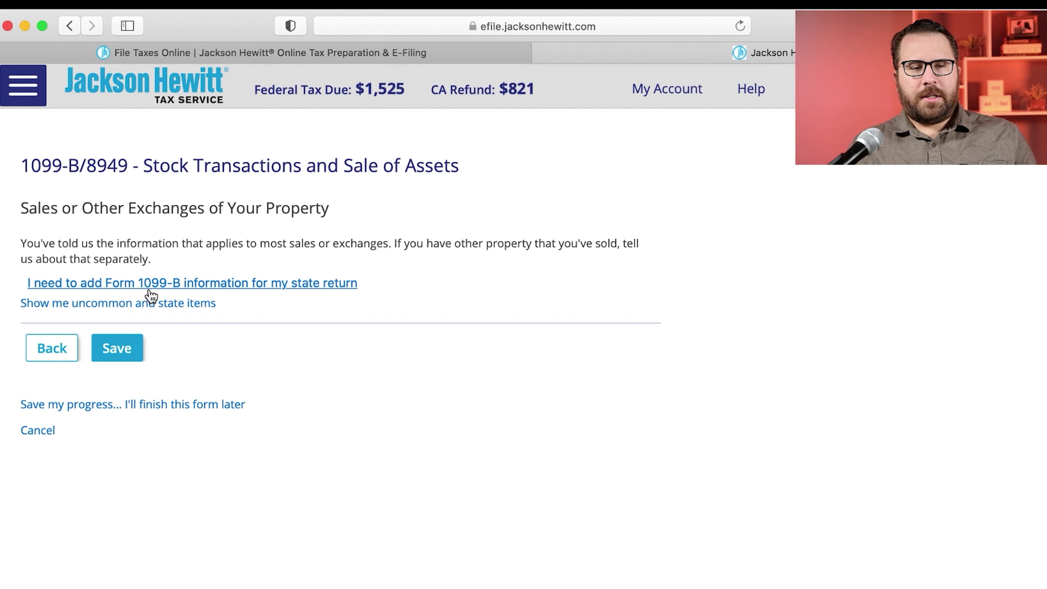
# Step: Cancel out of the state 1099-B details form and save the Box A transaction
pyautogui.press('super+Tab')
pyautogui.scroll(-5, 236, 544)
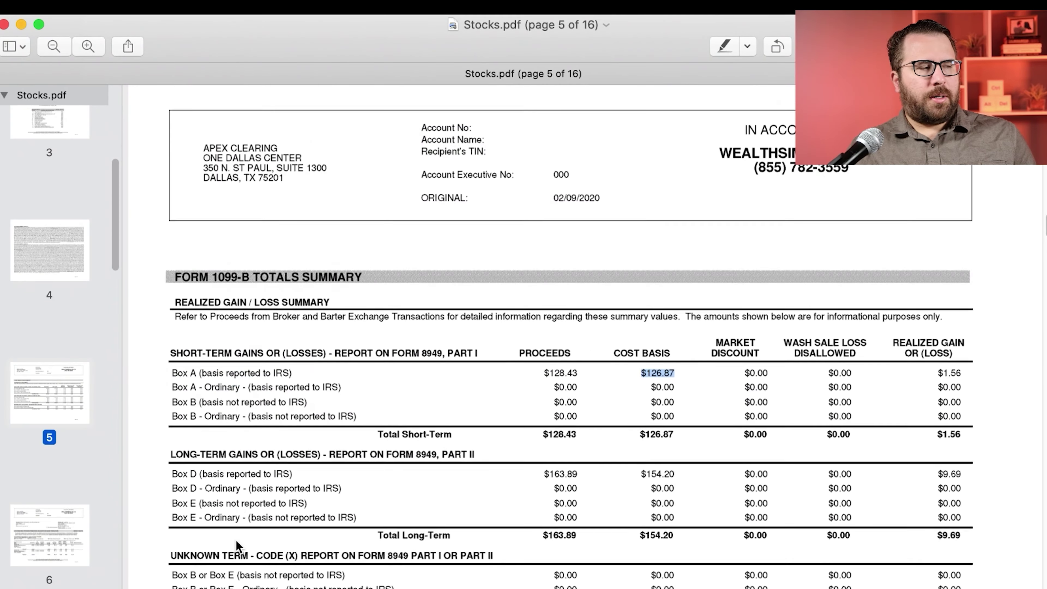
pyautogui.click(176, 385)
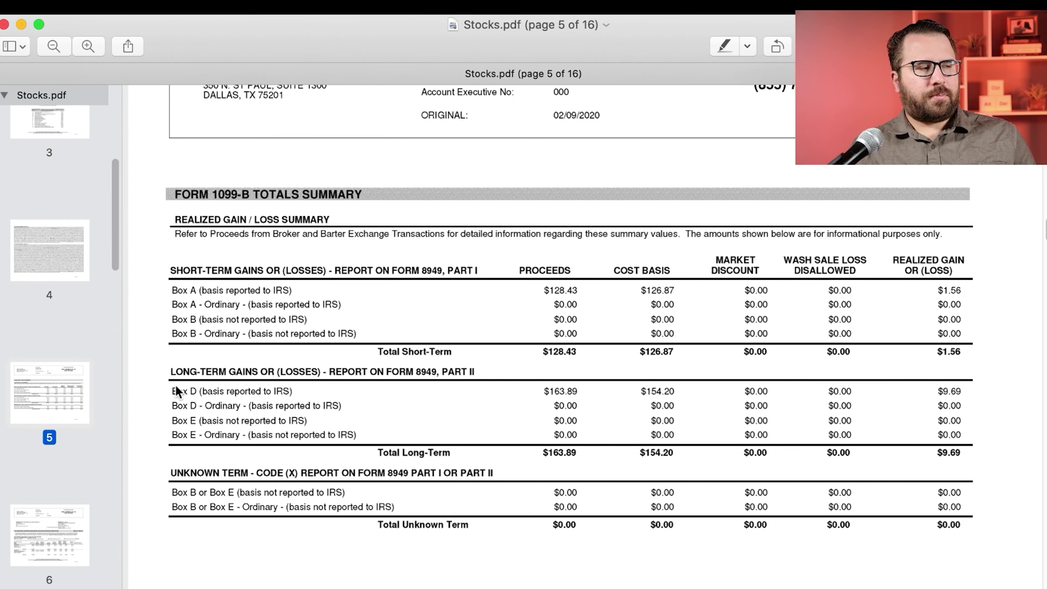
pyautogui.press('super+Tab')
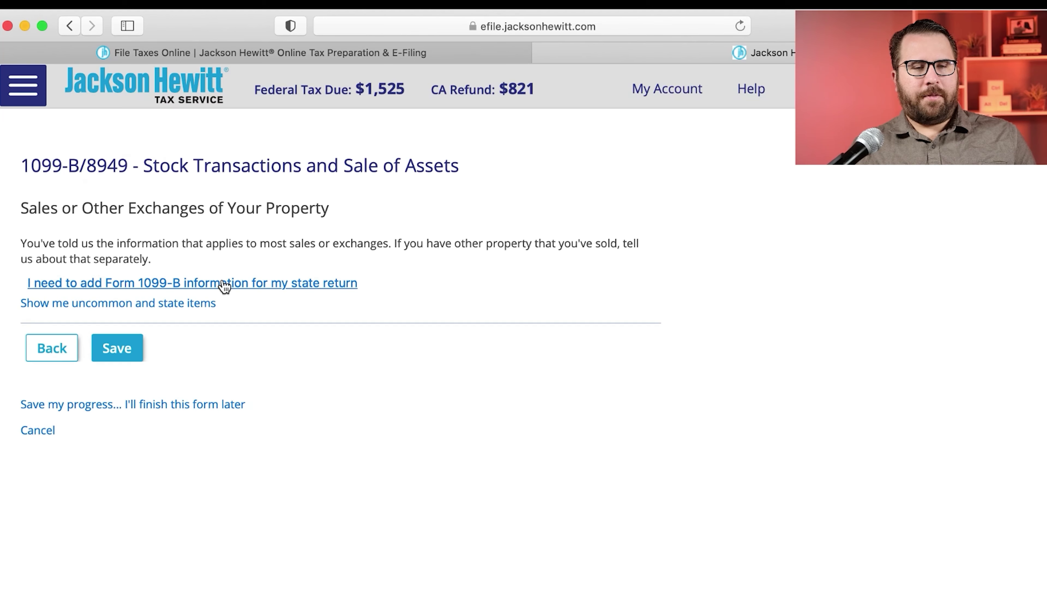
pyautogui.click(223, 286)
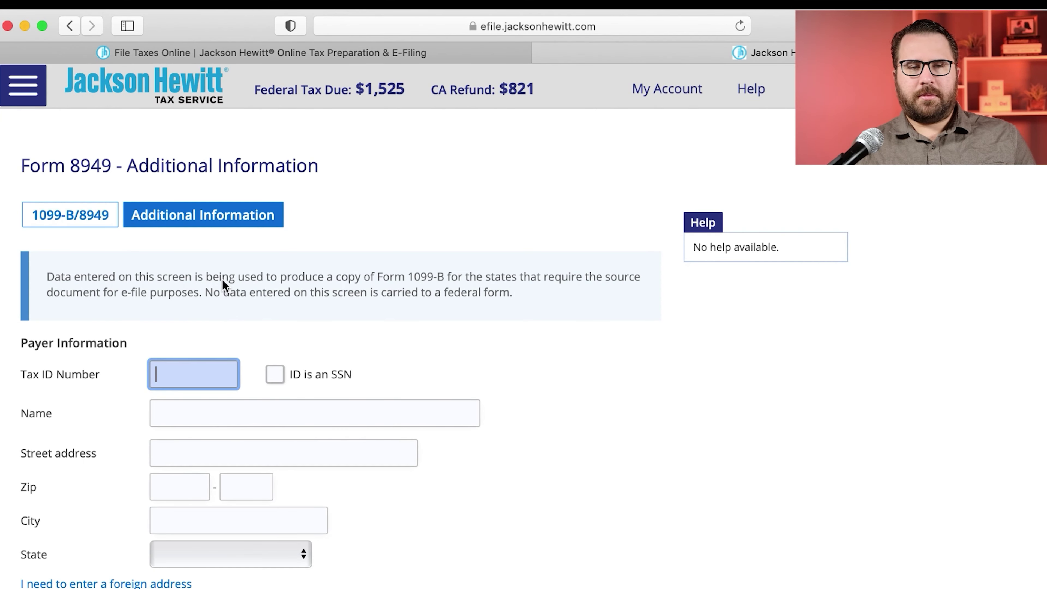
pyautogui.scroll(-15, 222, 285)
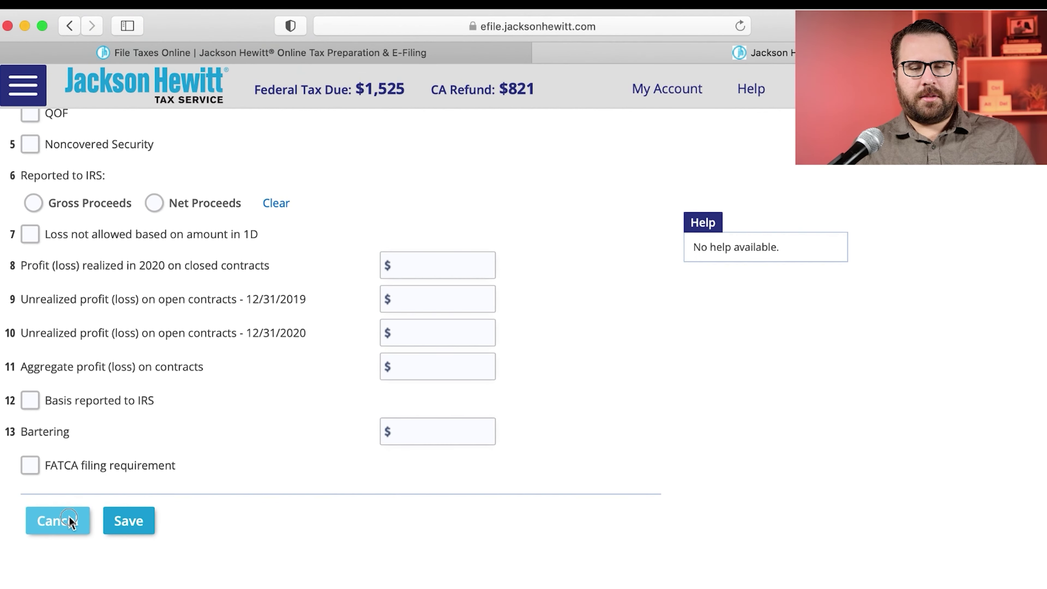
pyautogui.click(62, 521)
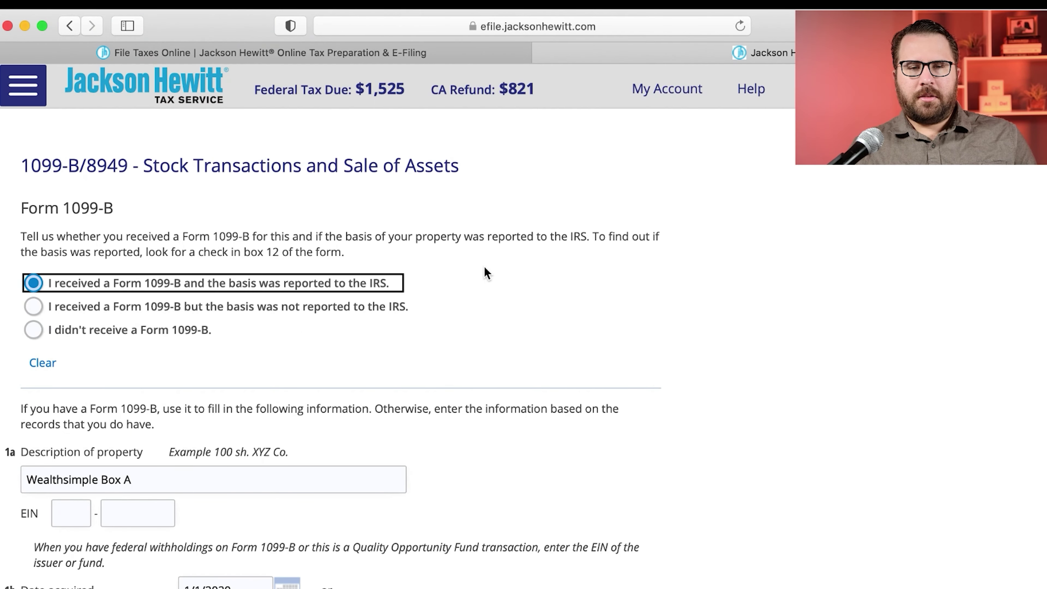
pyautogui.scroll(-15, 377, 356)
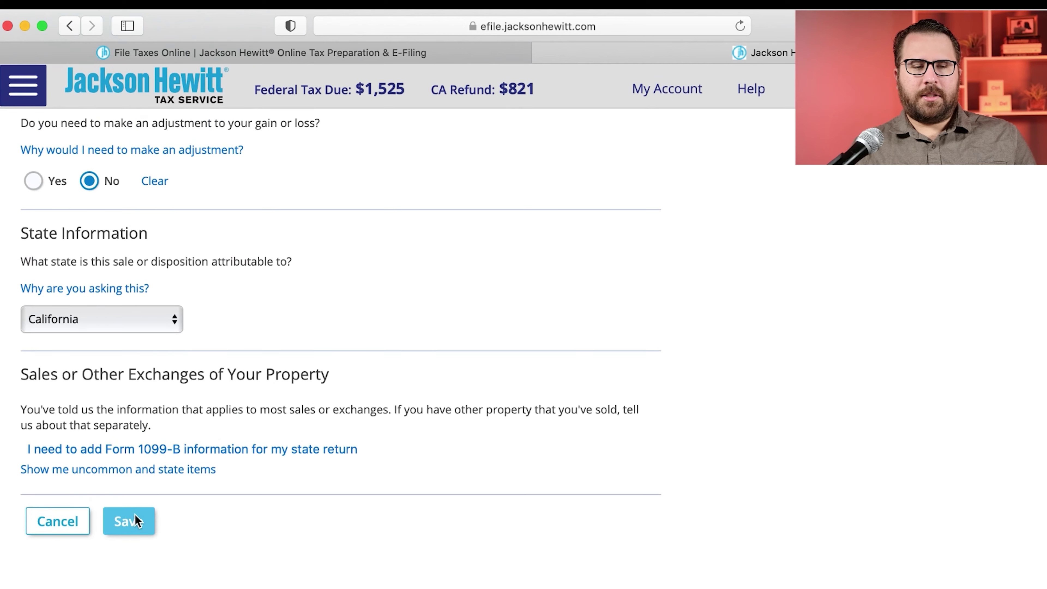
pyautogui.click(134, 521)
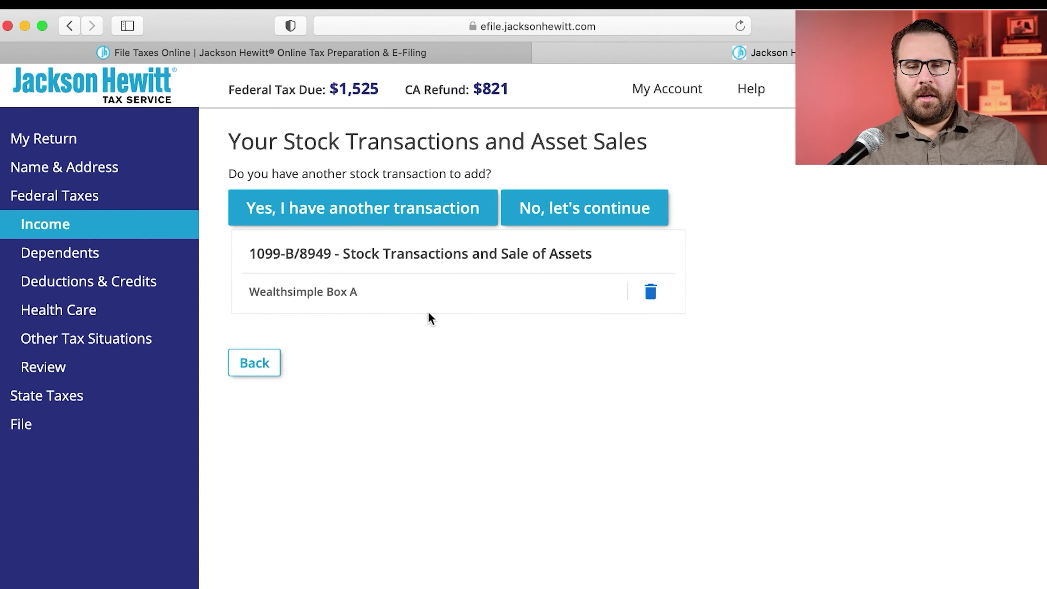
# Step: Add another stock transaction with a Form 1099-B whose basis was reported to the IRS
pyautogui.click(428, 224)
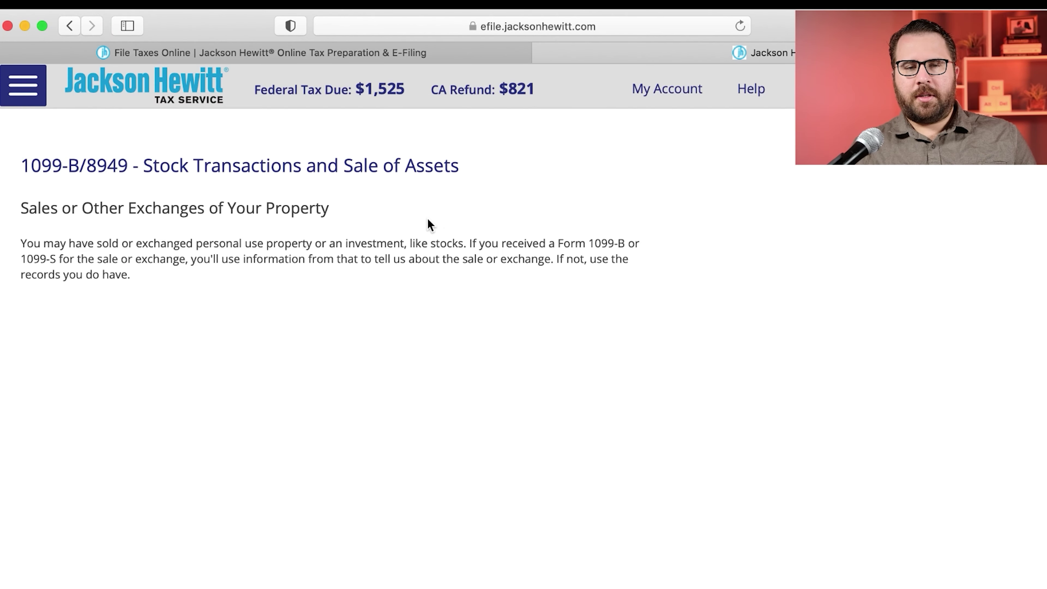
pyautogui.click(138, 306)
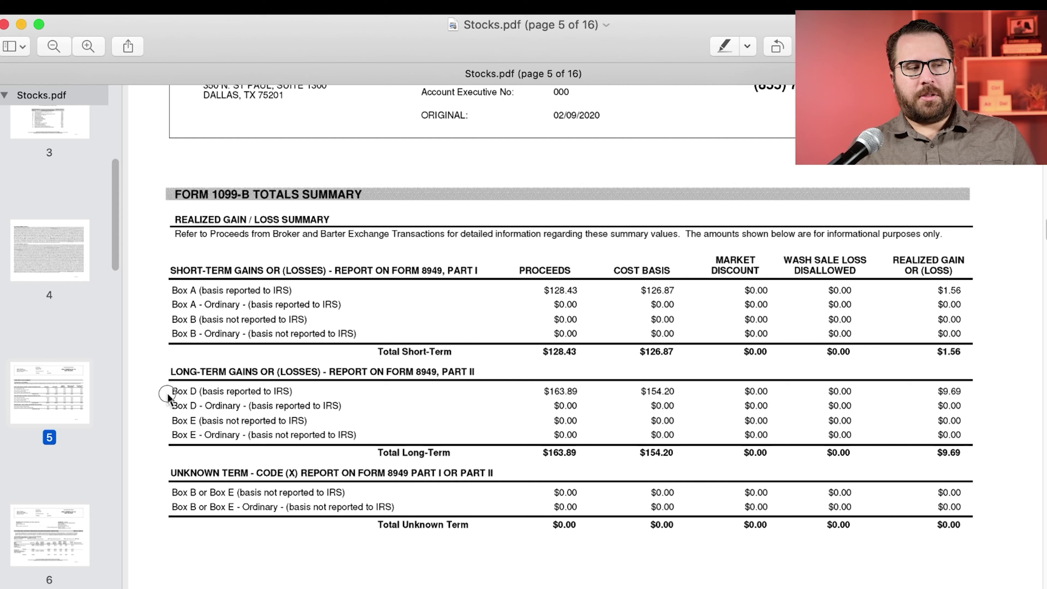
pyautogui.moveTo(168, 396); pyautogui.dragTo(288, 397)
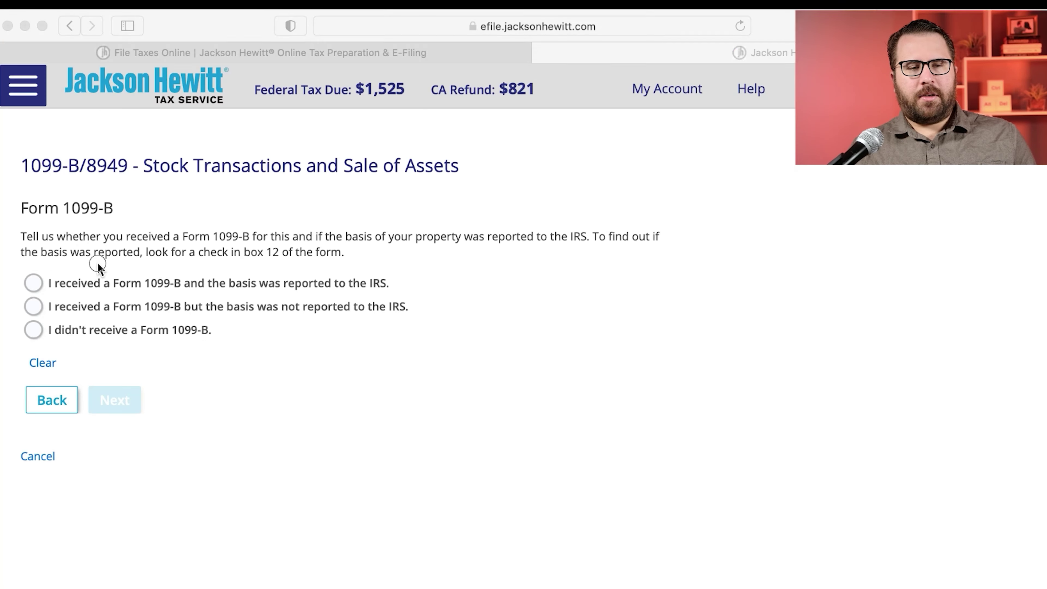
pyautogui.click(33, 283)
pyautogui.click(115, 399)
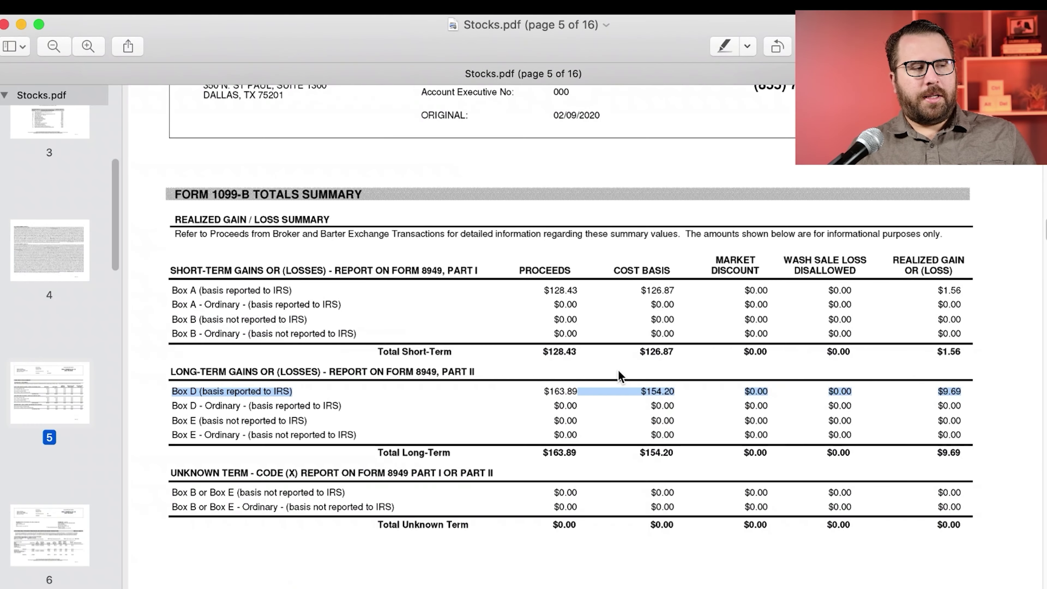
# Step: Describe the property as 'Wealthsimple Box D'
pyautogui.click(286, 391)
pyautogui.click(165, 391)
pyautogui.moveTo(165, 391); pyautogui.dragTo(191, 398)
pyautogui.write('W')
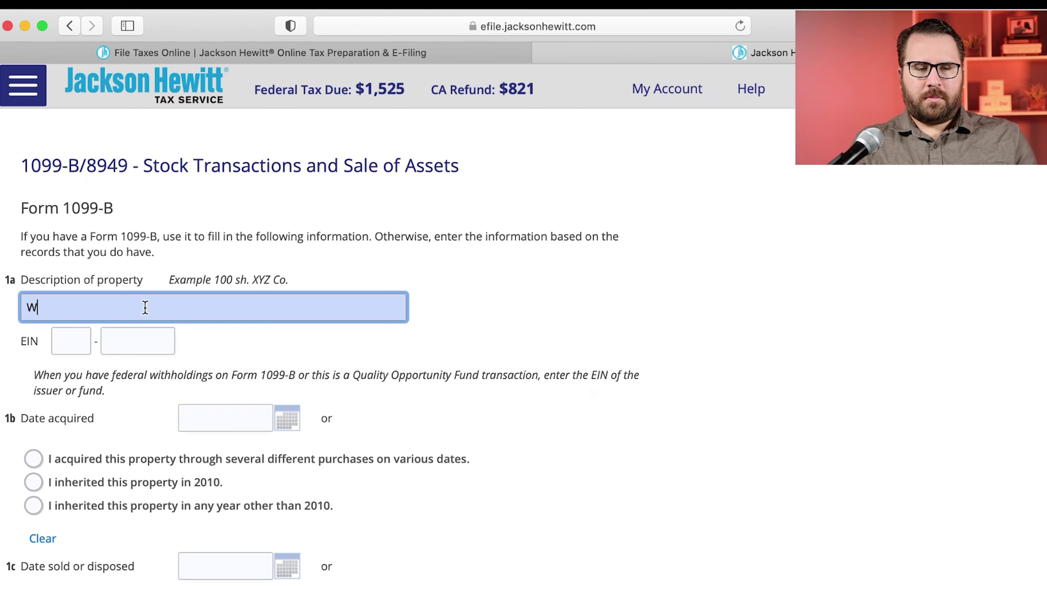
pyautogui.write('ealthsimple Box D')
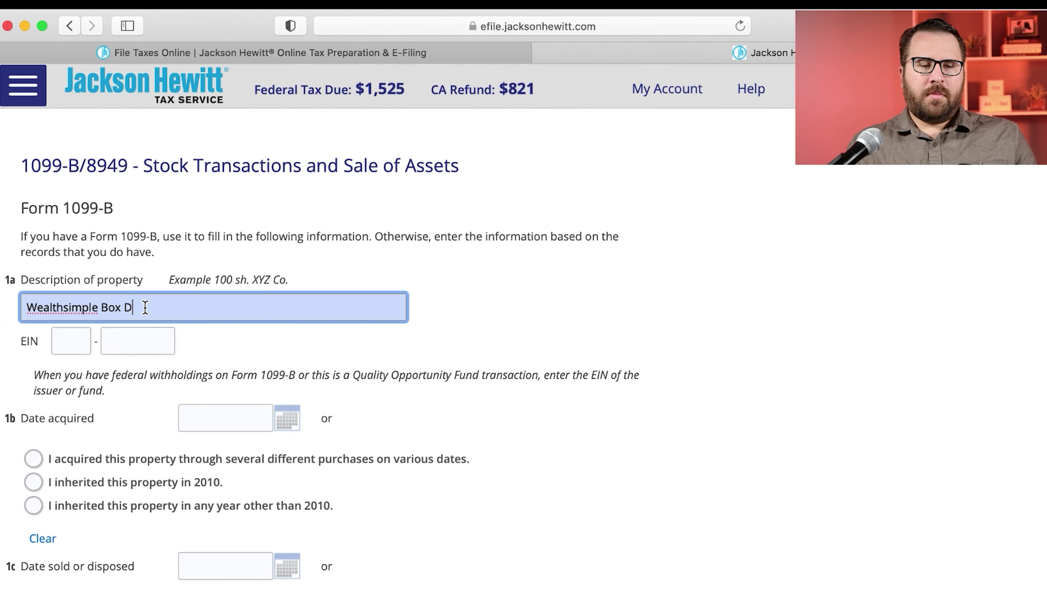
pyautogui.click(479, 484)
# Step: Set the date acquired to 1/1/2019 with the calendar picker
pyautogui.click(277, 415)
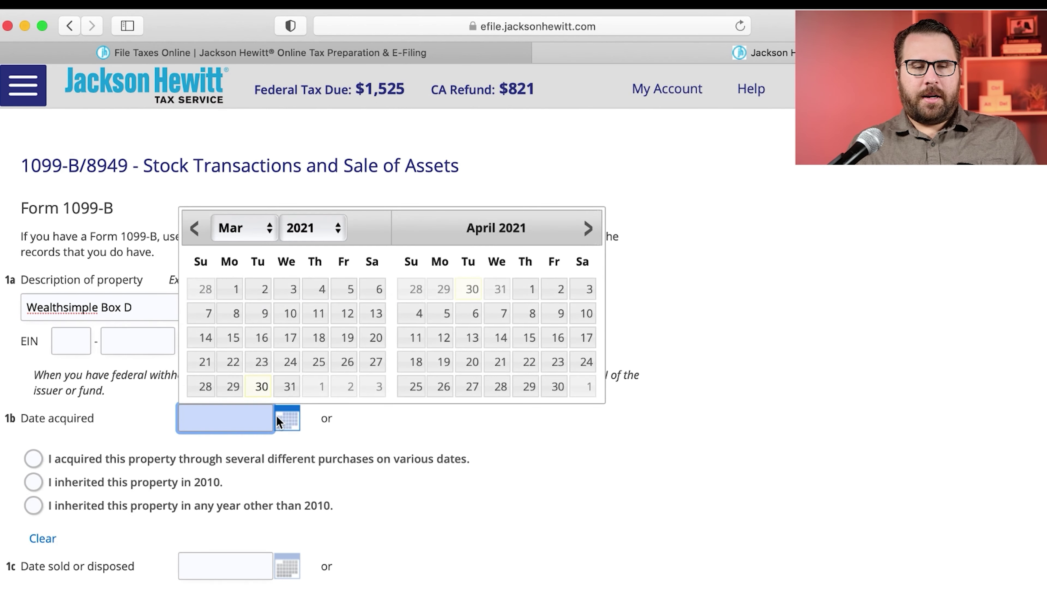
pyautogui.click(243, 228)
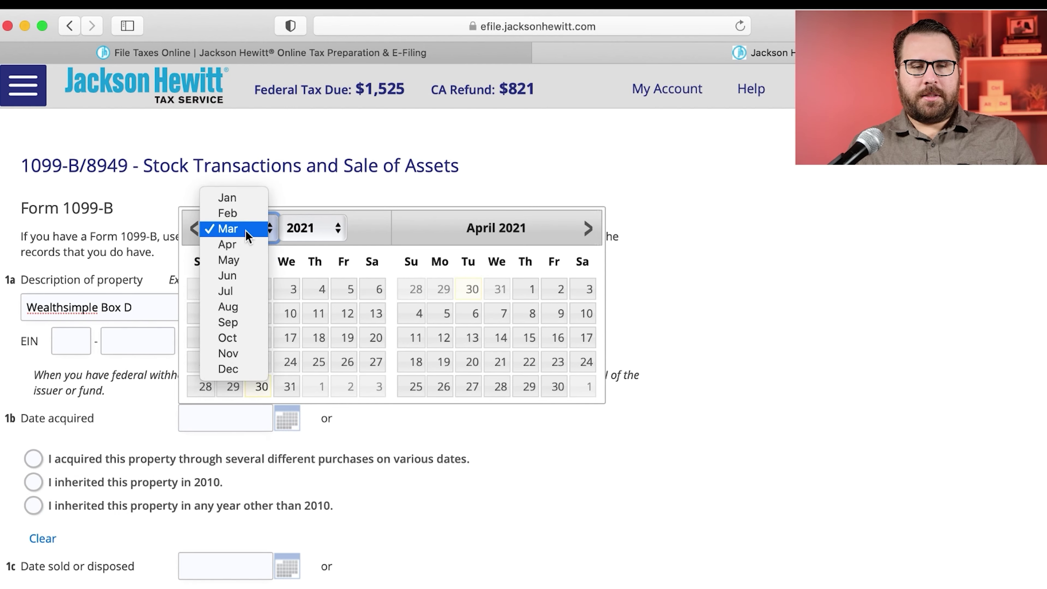
pyautogui.click(294, 224)
pyautogui.click(319, 226)
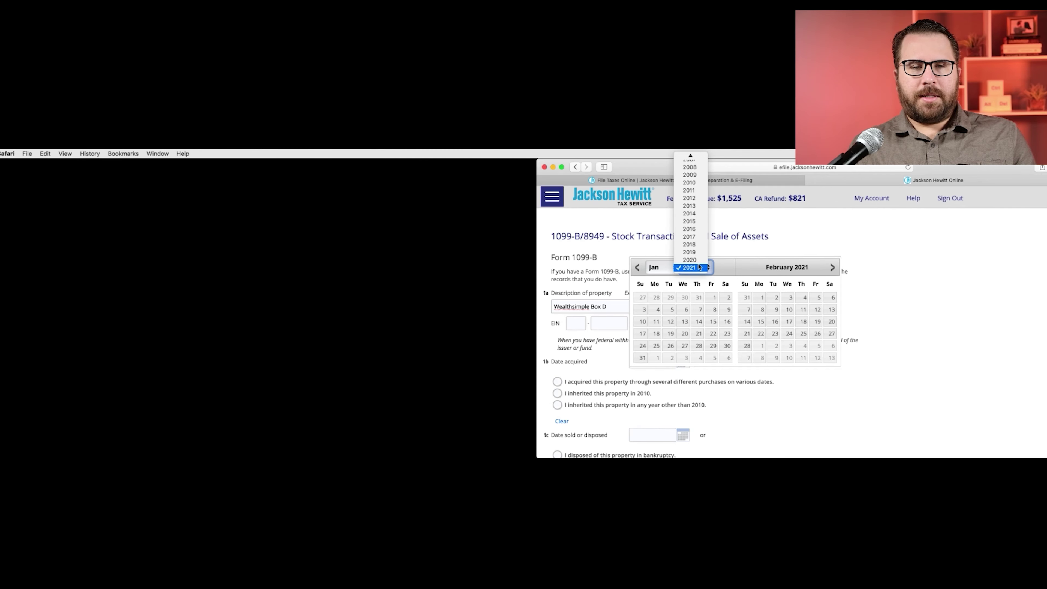
pyautogui.click(314, 205)
pyautogui.click(253, 294)
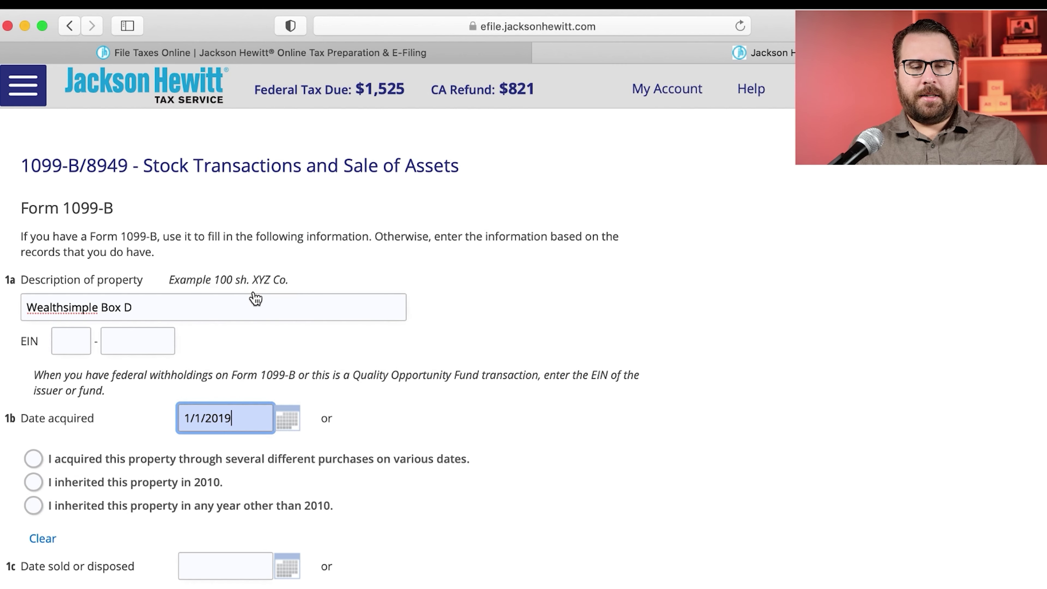
# Step: Set the date sold to 12/31/2020 with the calendar picker
pyautogui.scroll(-3, 254, 412)
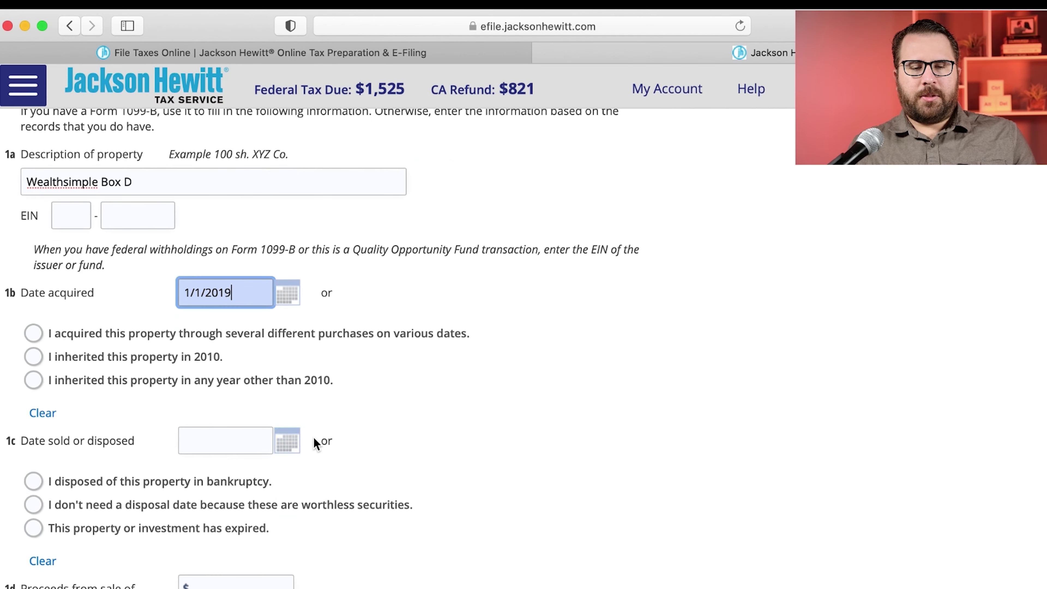
pyautogui.click(288, 441)
pyautogui.click(262, 249)
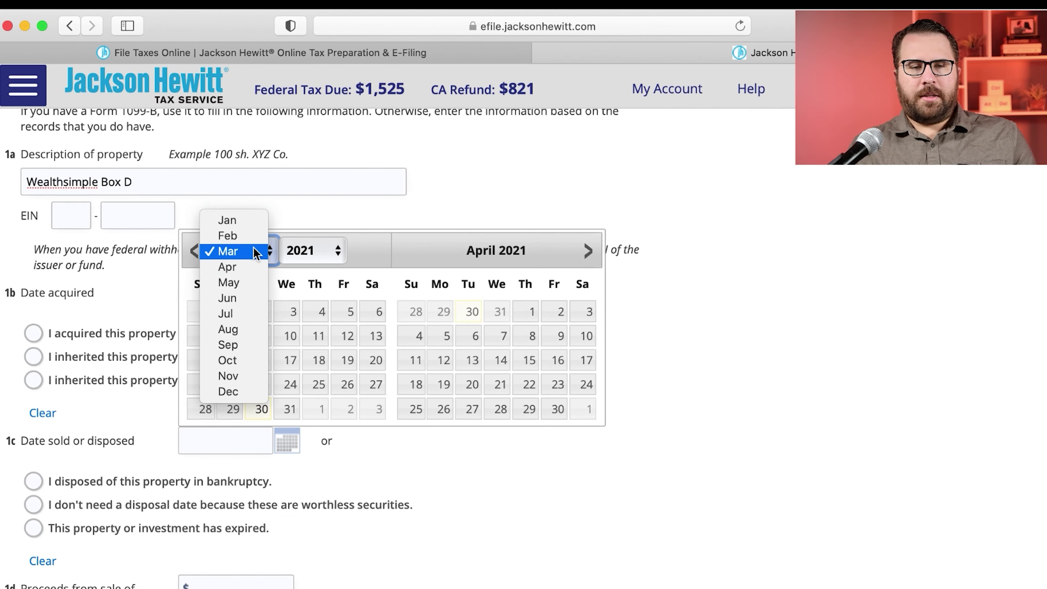
pyautogui.click(233, 392)
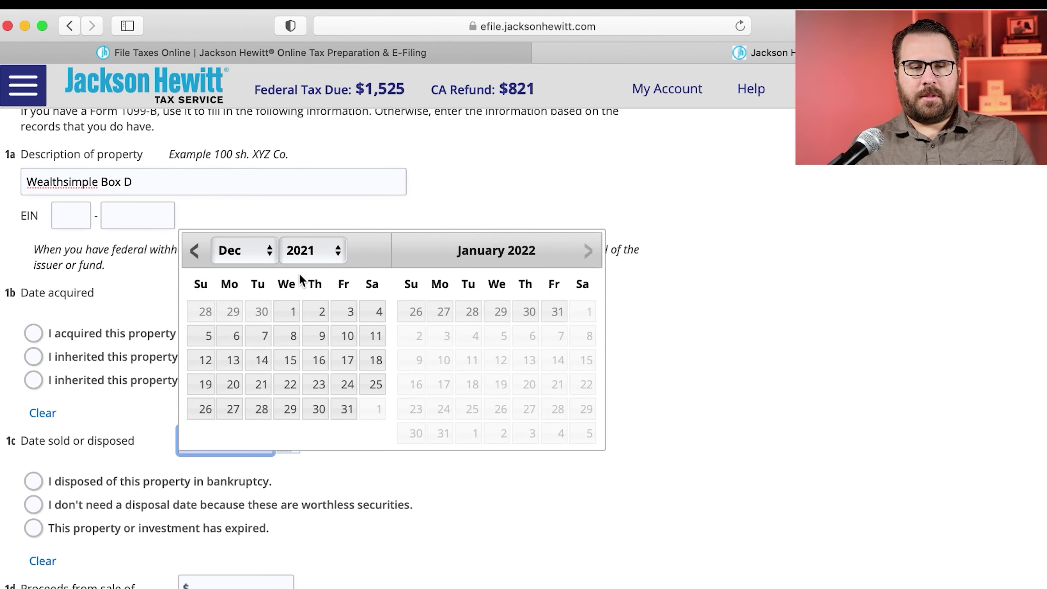
pyautogui.click(312, 251)
pyautogui.click(694, 272)
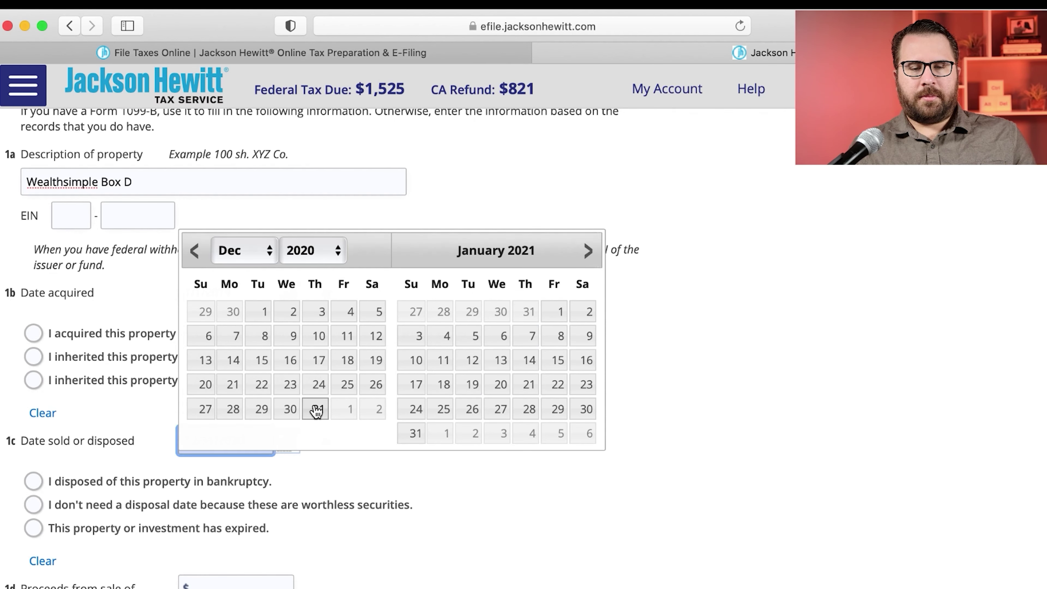
pyautogui.click(698, 357)
pyautogui.scroll(-3, 473, 438)
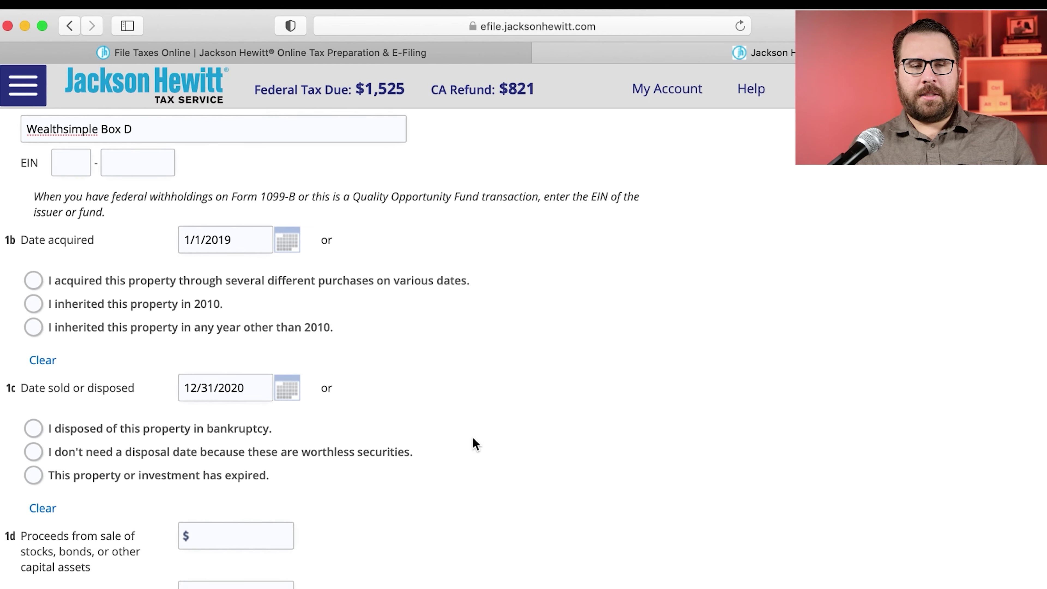
pyautogui.scroll(-4, 476, 444)
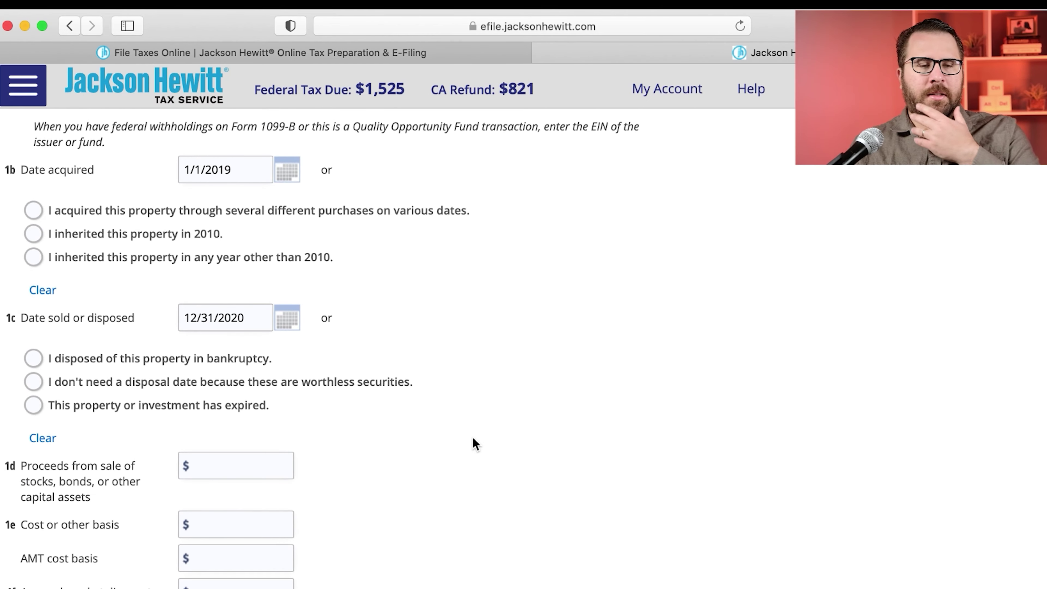
pyautogui.scroll(-2, 473, 438)
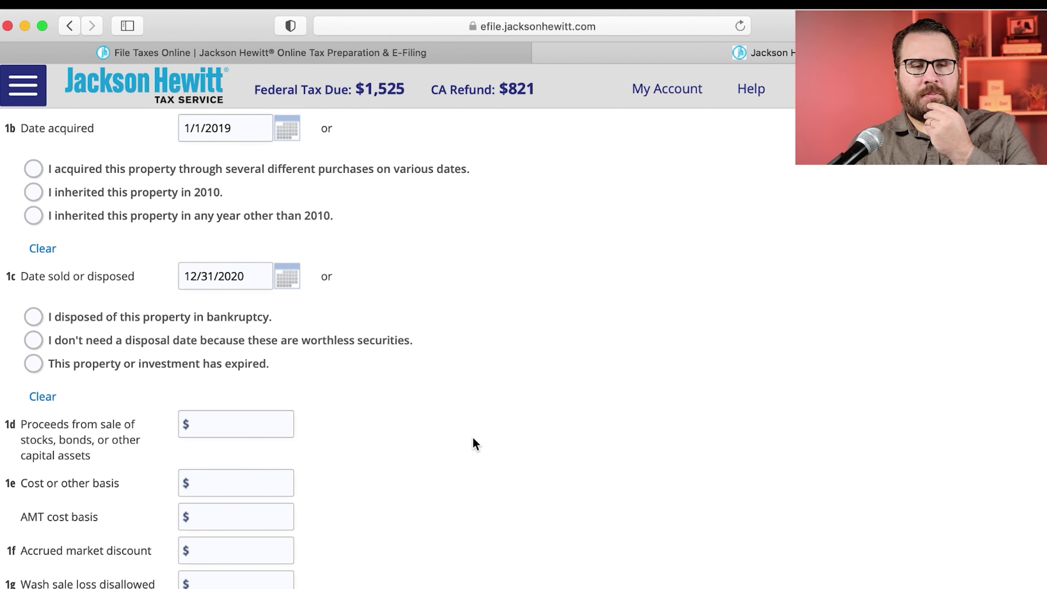
pyautogui.scroll(-3, 476, 444)
pyautogui.scroll(-5, 476, 444)
pyautogui.scroll(-6, 475, 441)
# Step: Copy the Box D proceeds of 163.89 from Stocks.pdf into field 1d
pyautogui.press('super+Tab')
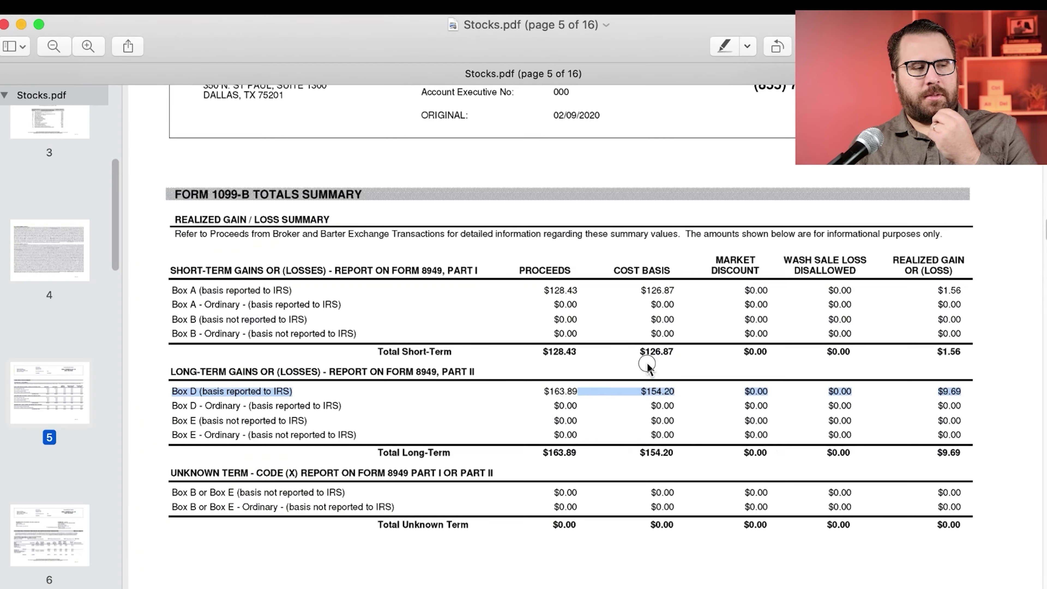
pyautogui.moveTo(588, 397); pyautogui.dragTo(544, 392)
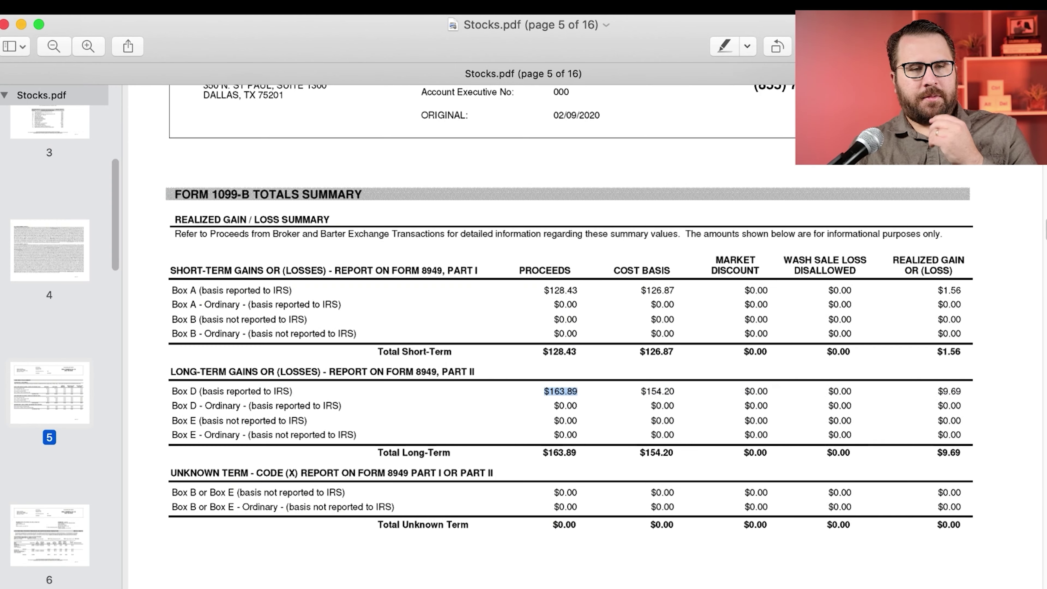
pyautogui.press('super+Tab')
pyautogui.click(217, 153)
pyautogui.write('163.')
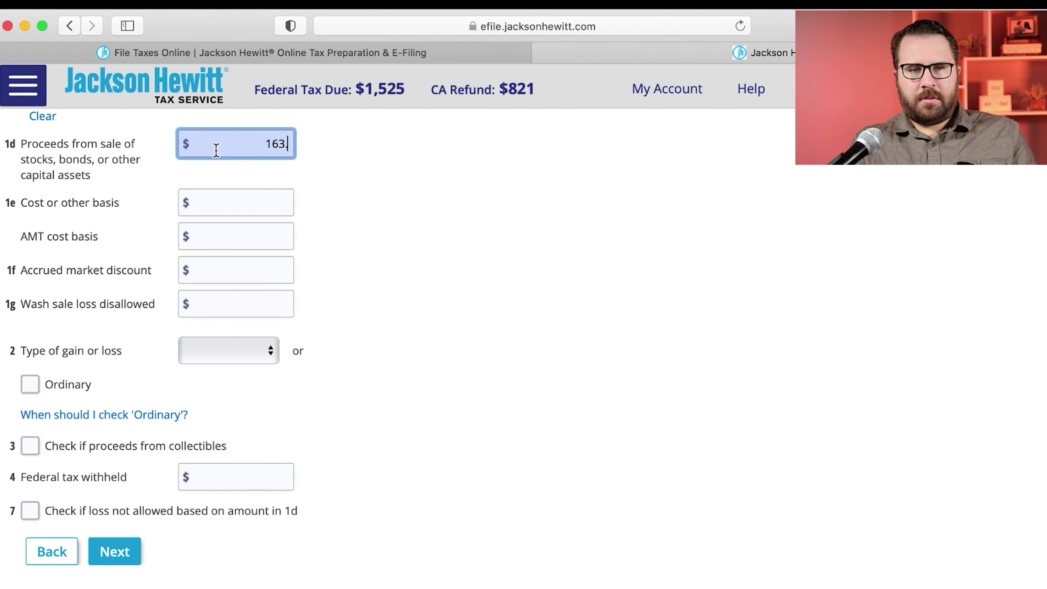
pyautogui.write('89')
# Step: Enter the Box D cost basis of 154.20, confirm wash sale is $0.00, and submit
pyautogui.press('super+Tab')
pyautogui.moveTo(672, 391); pyautogui.dragTo(646, 394)
pyautogui.press('super+Tab')
pyautogui.click(221, 202)
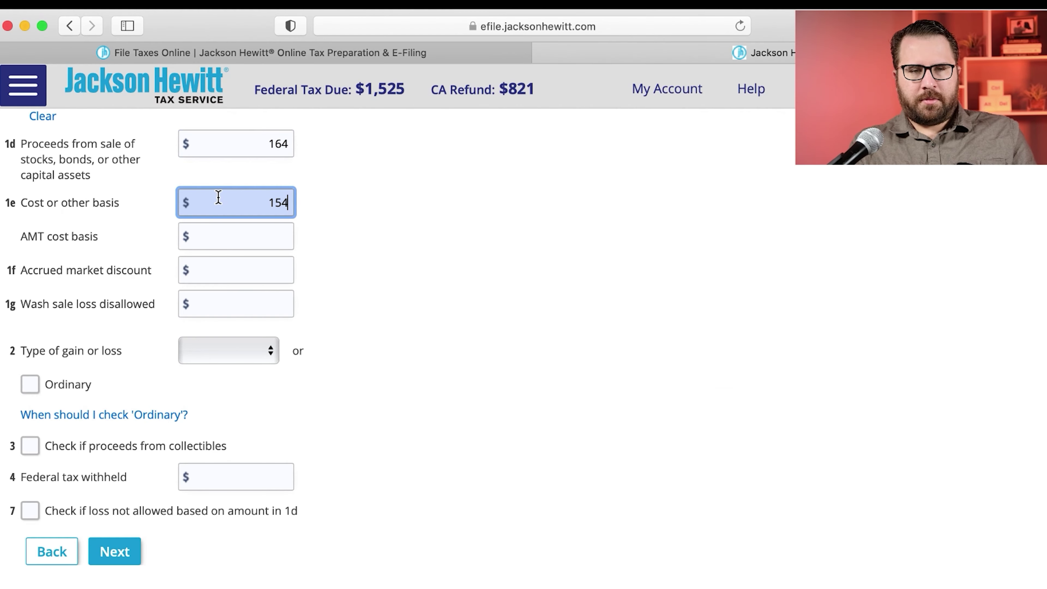
pyautogui.click(319, 239)
pyautogui.scroll(-1, 322, 246)
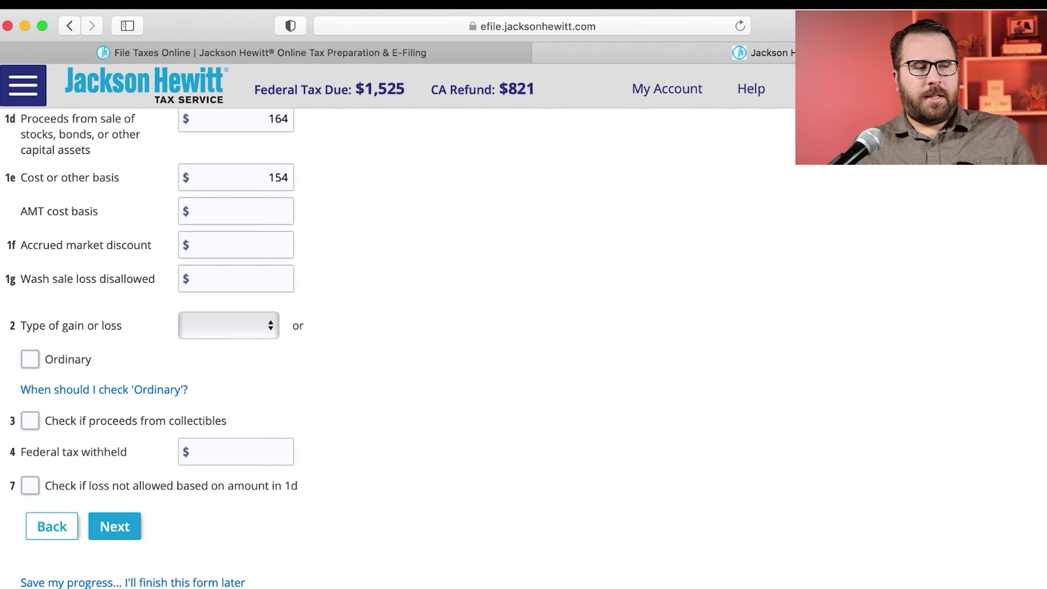
pyautogui.press('super+Tab')
pyautogui.moveTo(827, 390); pyautogui.dragTo(852, 393)
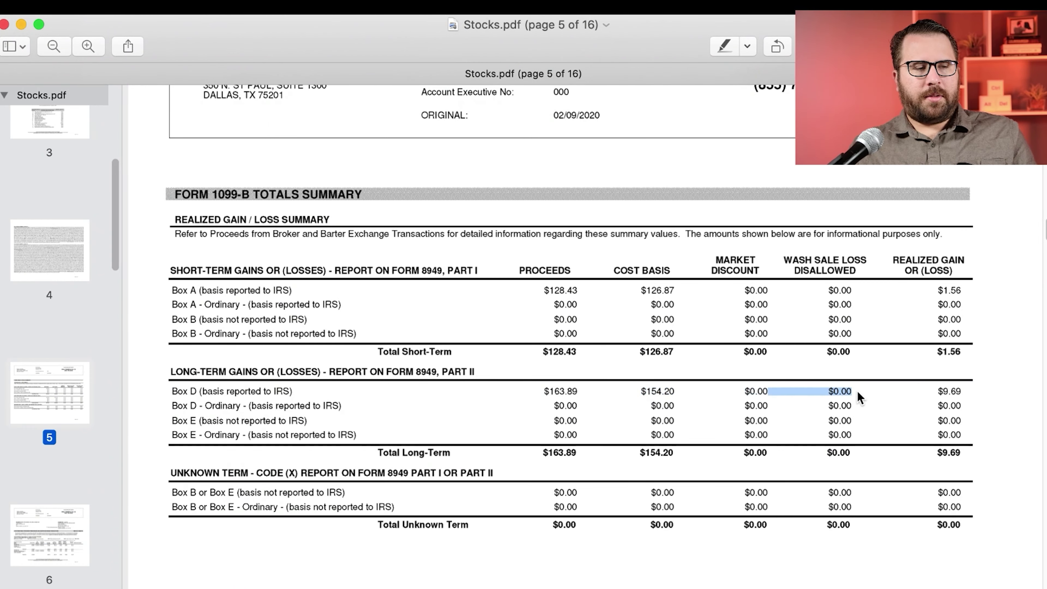
pyautogui.press('super+Tab')
pyautogui.click(125, 461)
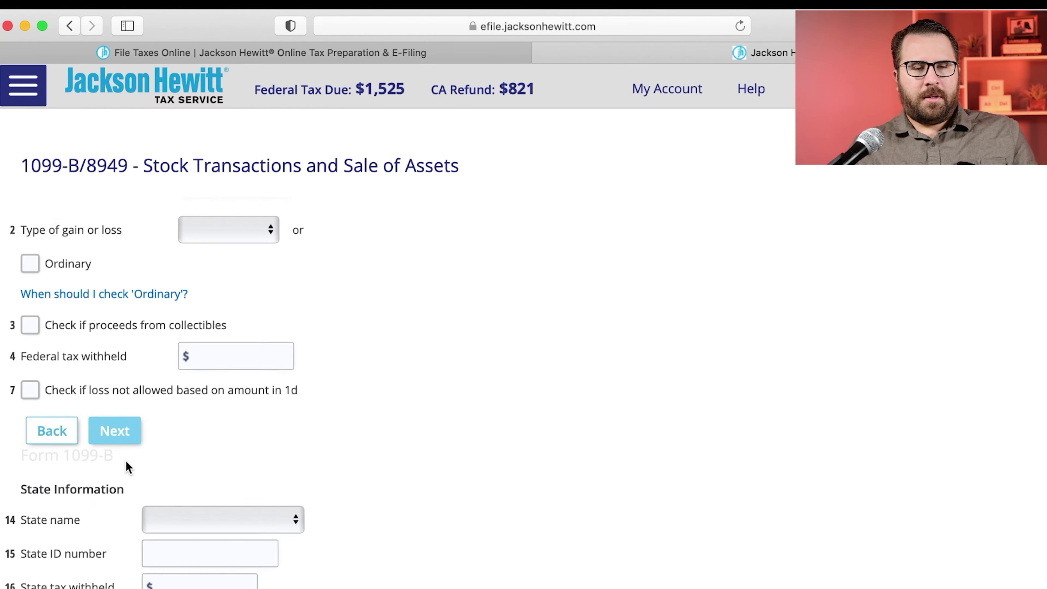
# Step: Answer No to Form 8949 adjustments and choose California as Box D's state
pyautogui.click(123, 415)
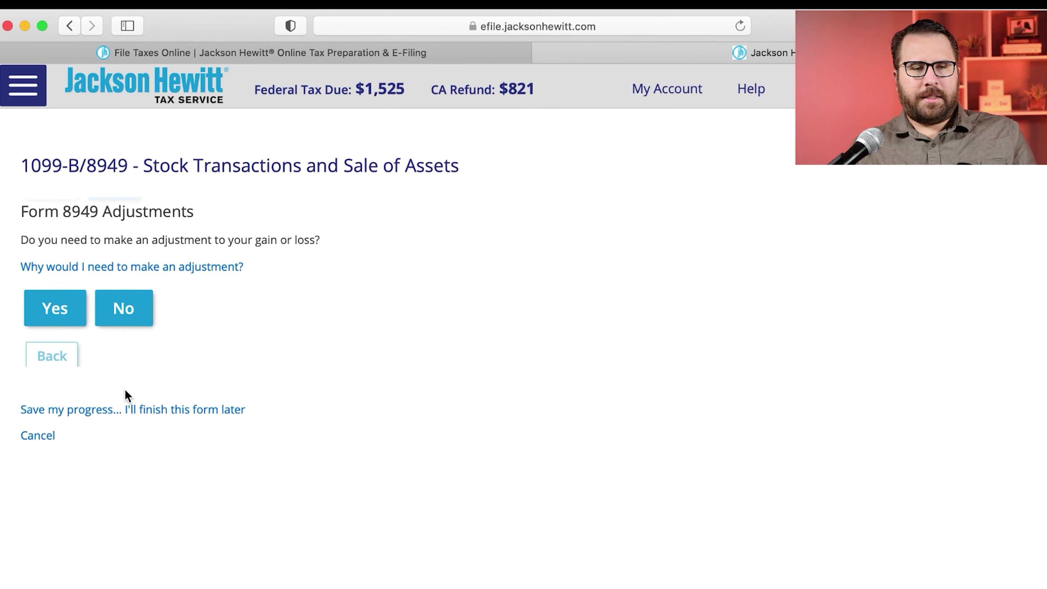
pyautogui.click(129, 318)
pyautogui.click(131, 306)
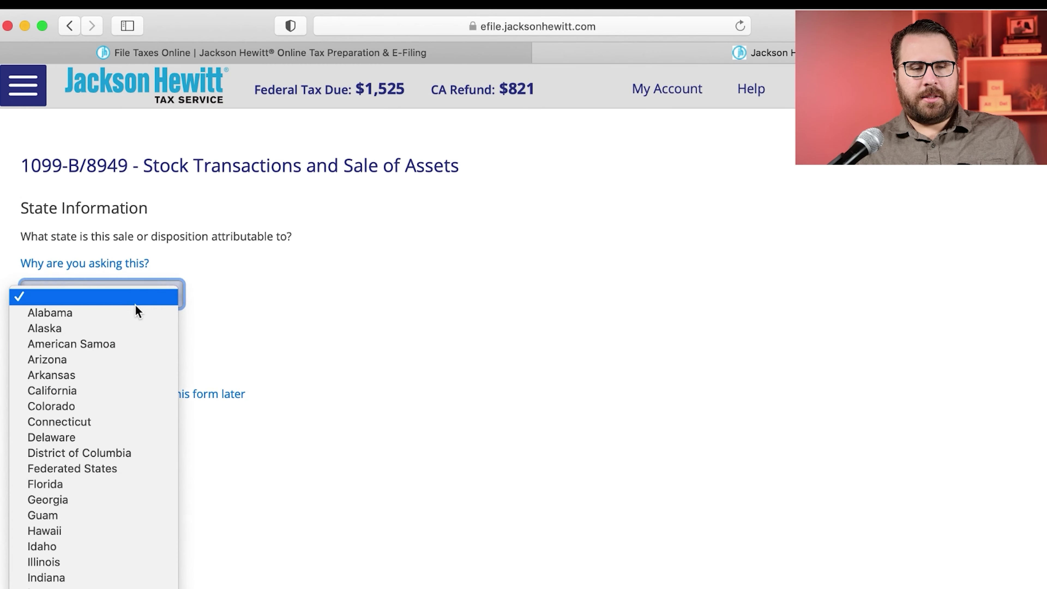
pyautogui.click(81, 390)
pyautogui.click(112, 344)
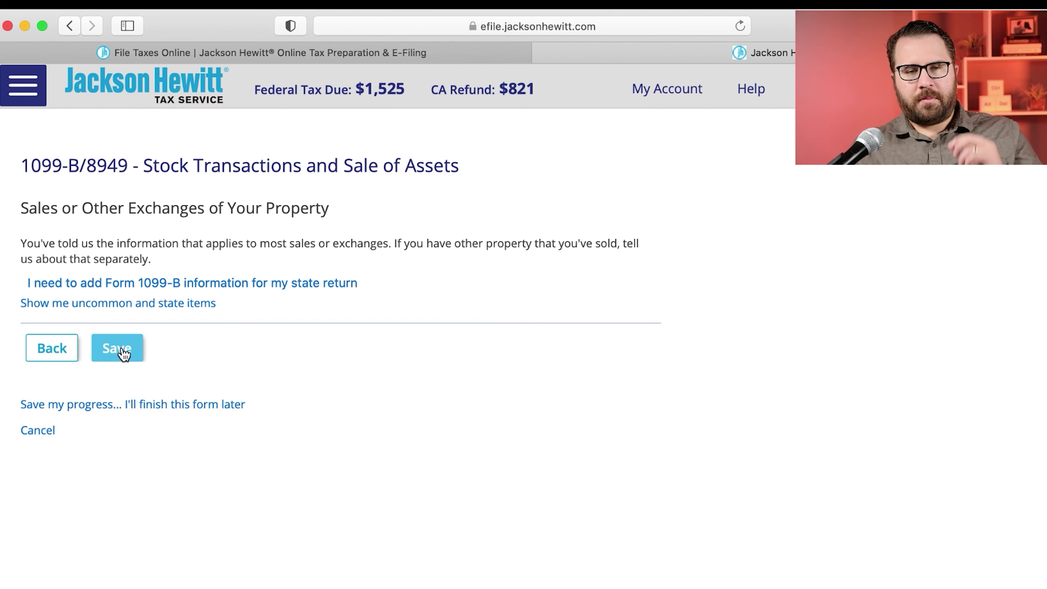
# Step: Save the Box D sale and decline adding more transactions to continue to investments
pyautogui.click(123, 353)
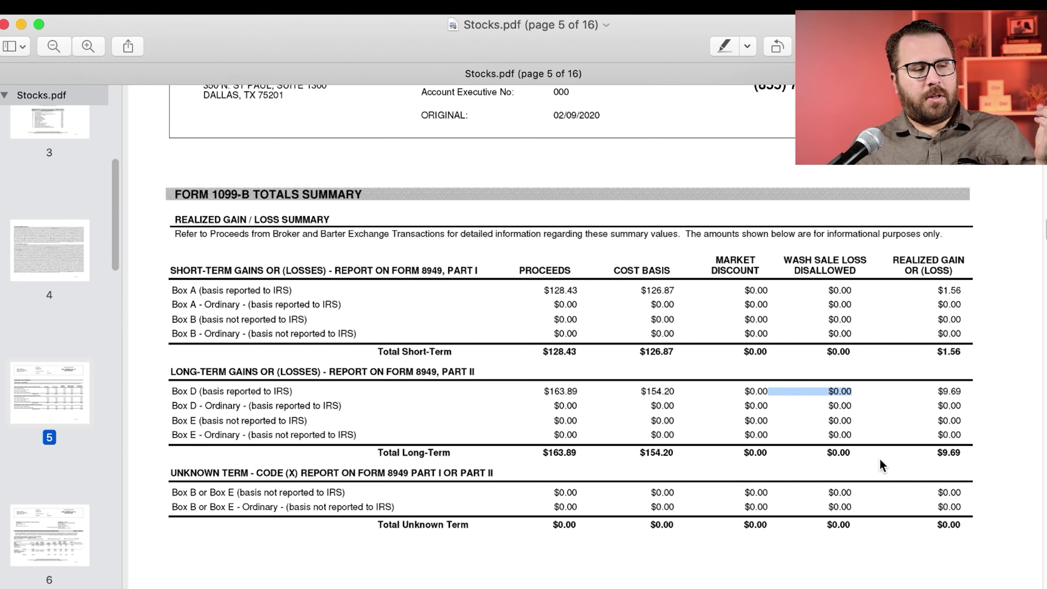
pyautogui.scroll(-2, 879, 458)
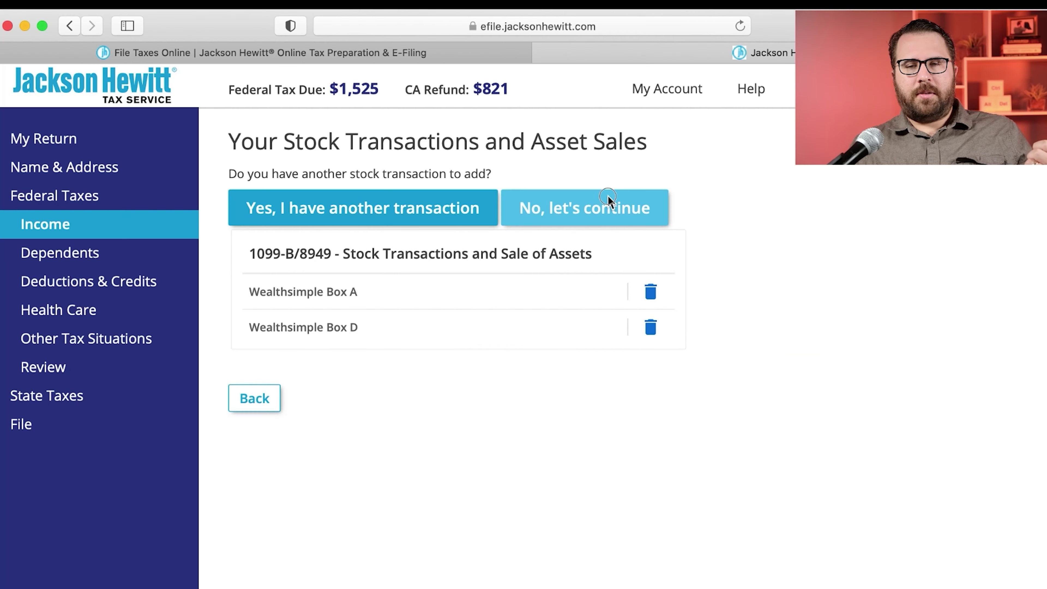
pyautogui.click(600, 208)
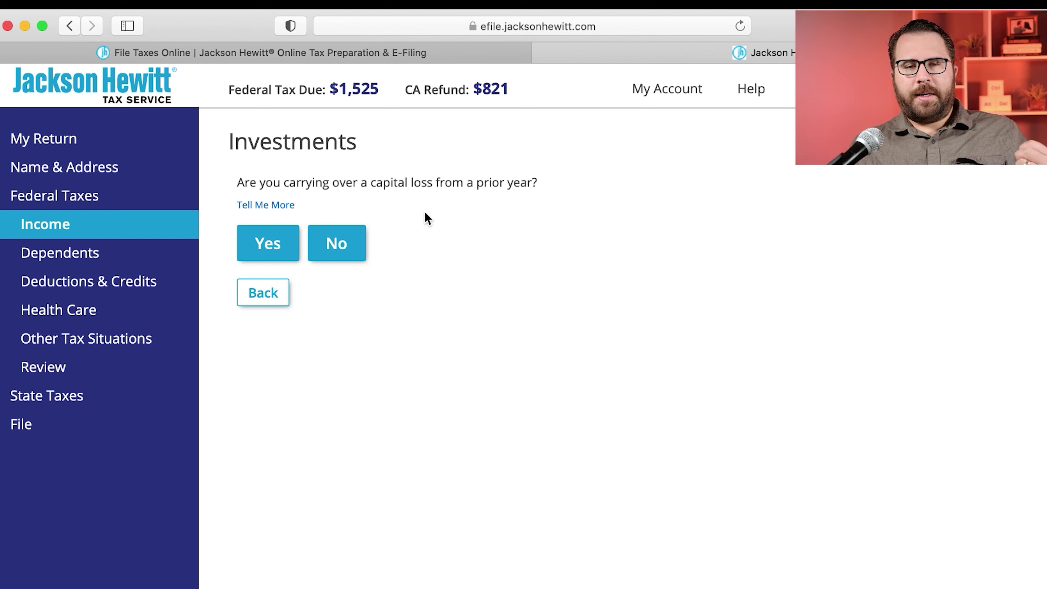